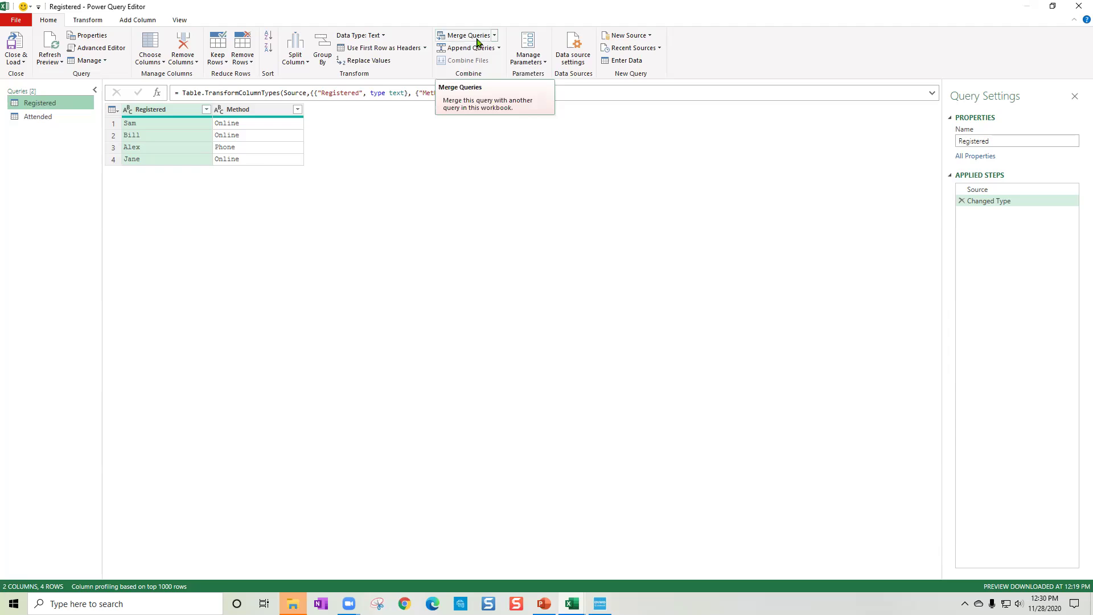
Start a merge as a new query with Registered as the first table and Attended as the second
{"action": "left_click", "coordinate": [495, 36]}
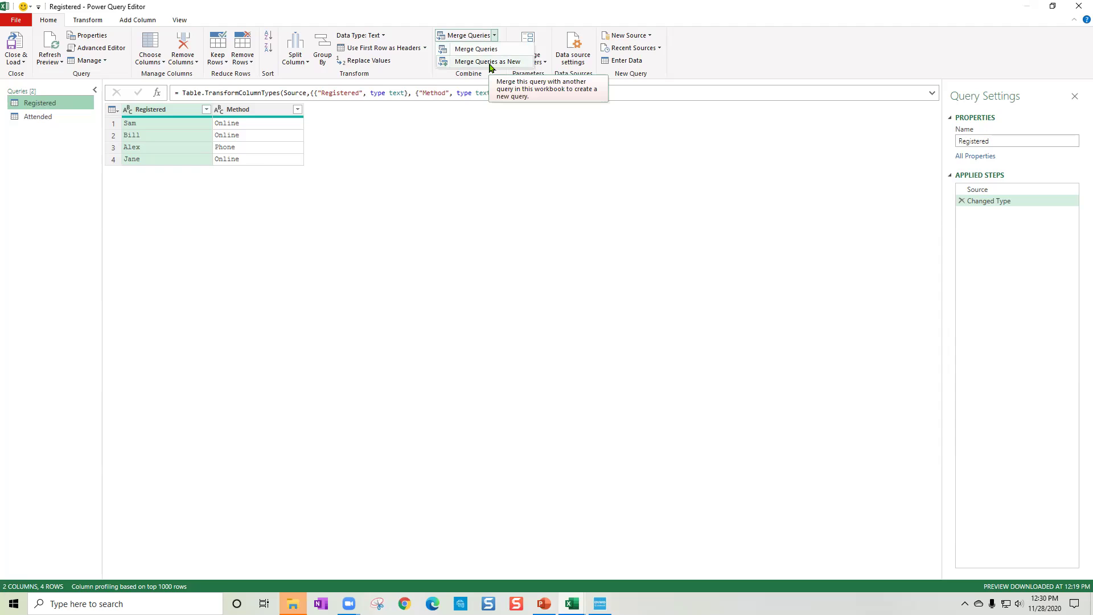
{"action": "left_click", "coordinate": [489, 64]}
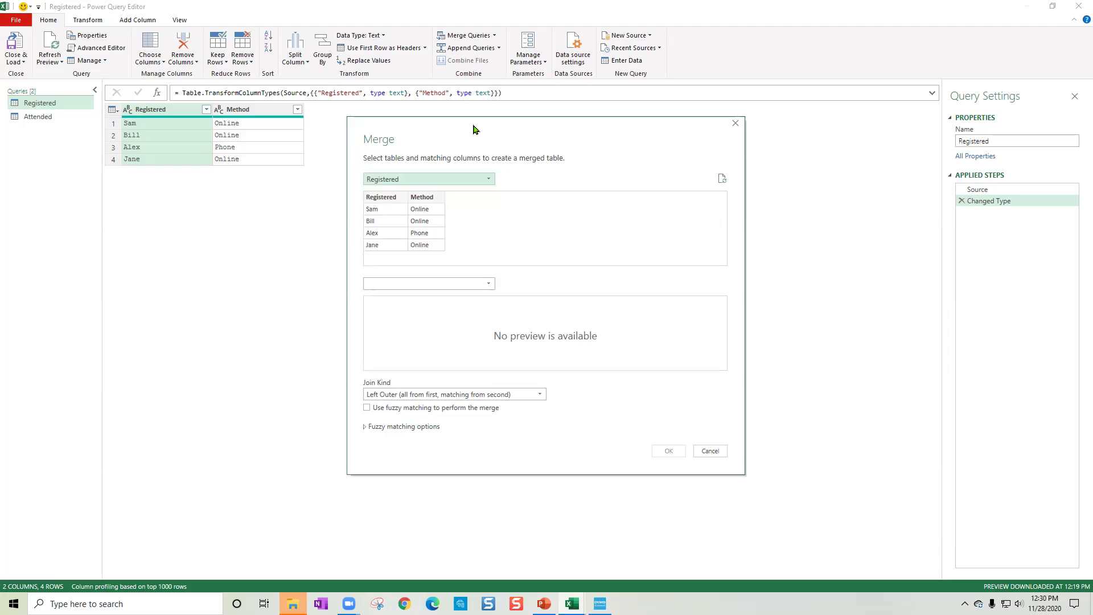
{"action": "left_click", "coordinate": [481, 182]}
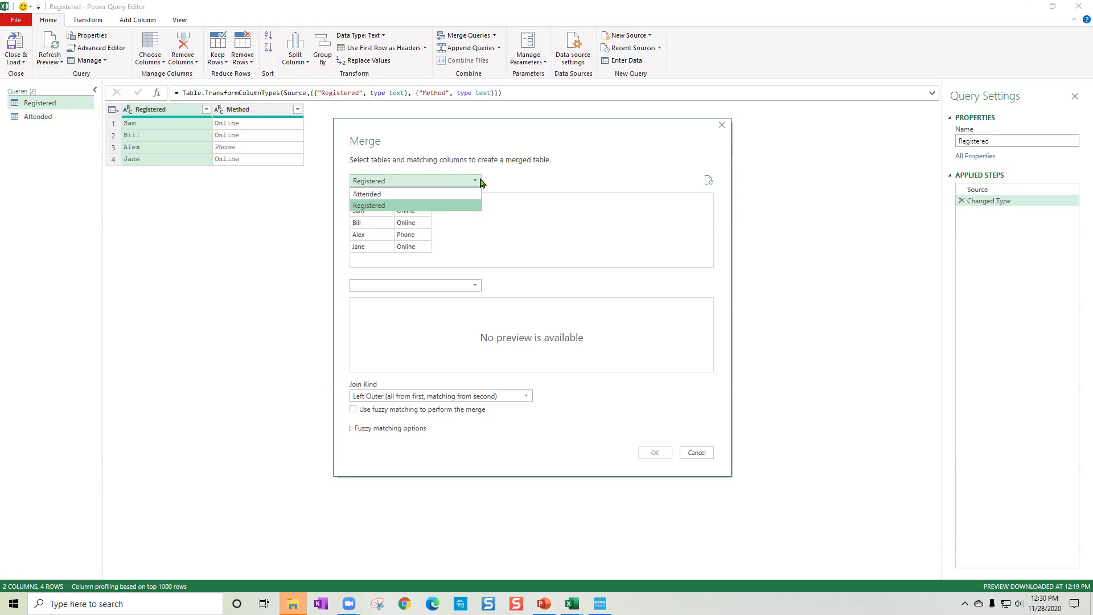
{"action": "left_click", "coordinate": [400, 206]}
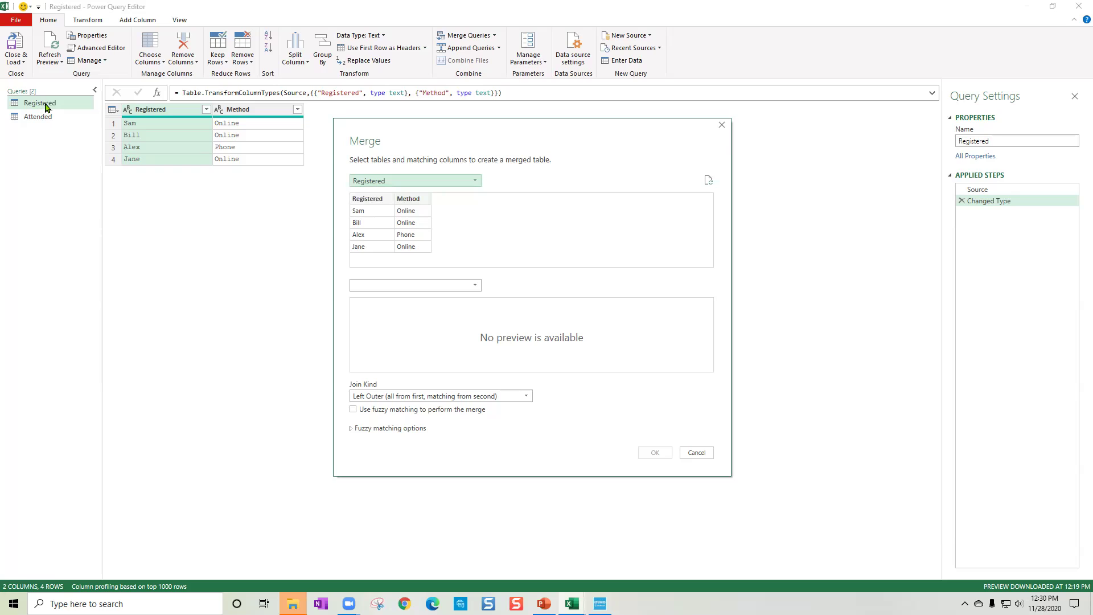
{"action": "left_click", "coordinate": [475, 286]}
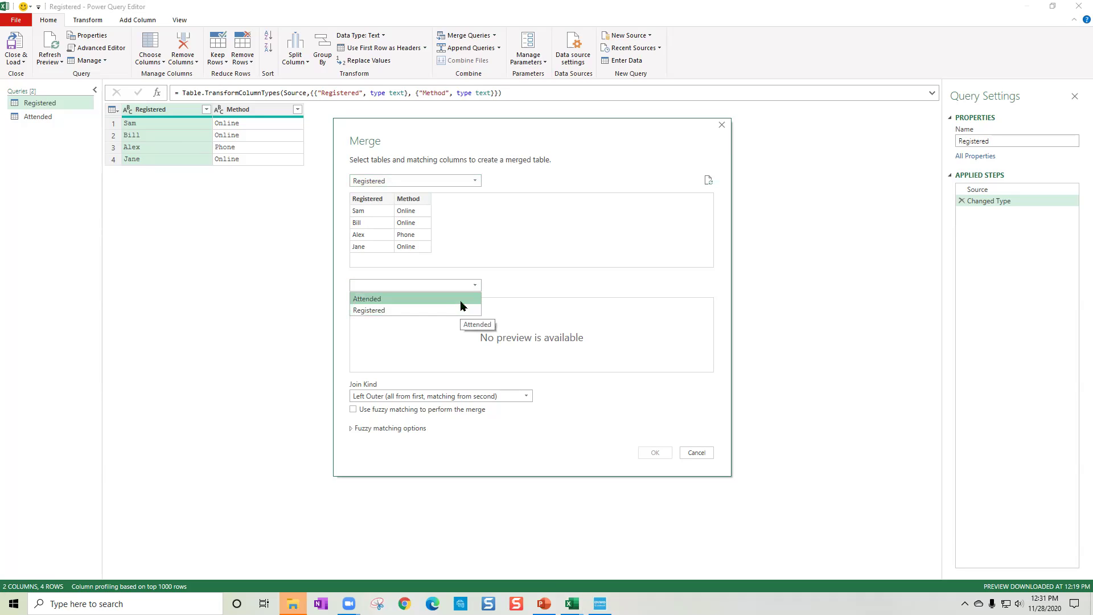
{"action": "left_click", "coordinate": [461, 299]}
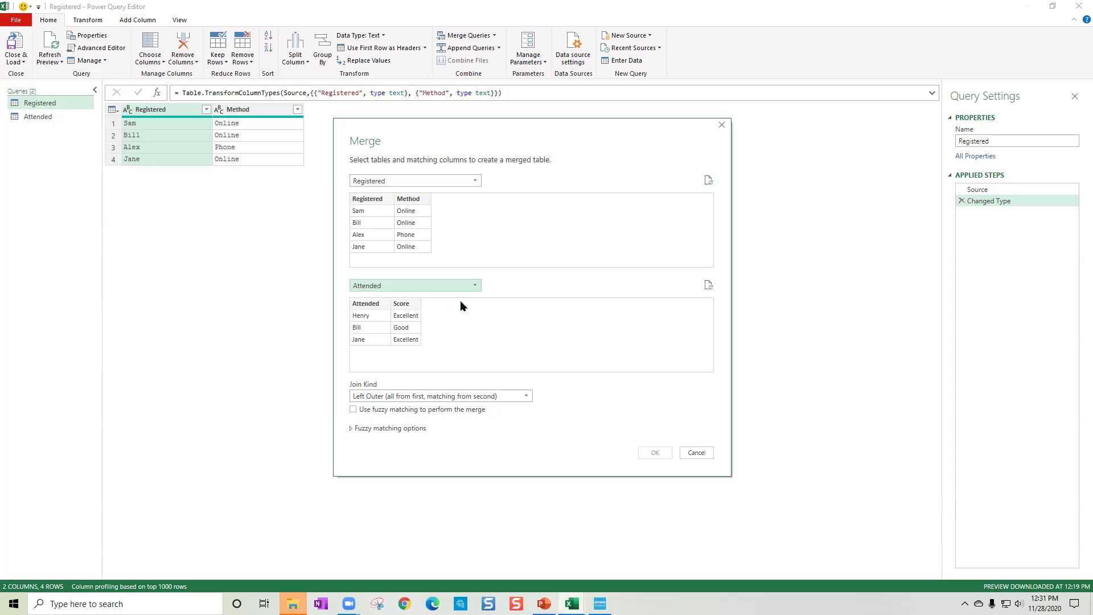
Match the Registered column to the Attended column and create the merge with a Left Outer join
{"action": "left_click", "coordinate": [368, 199]}
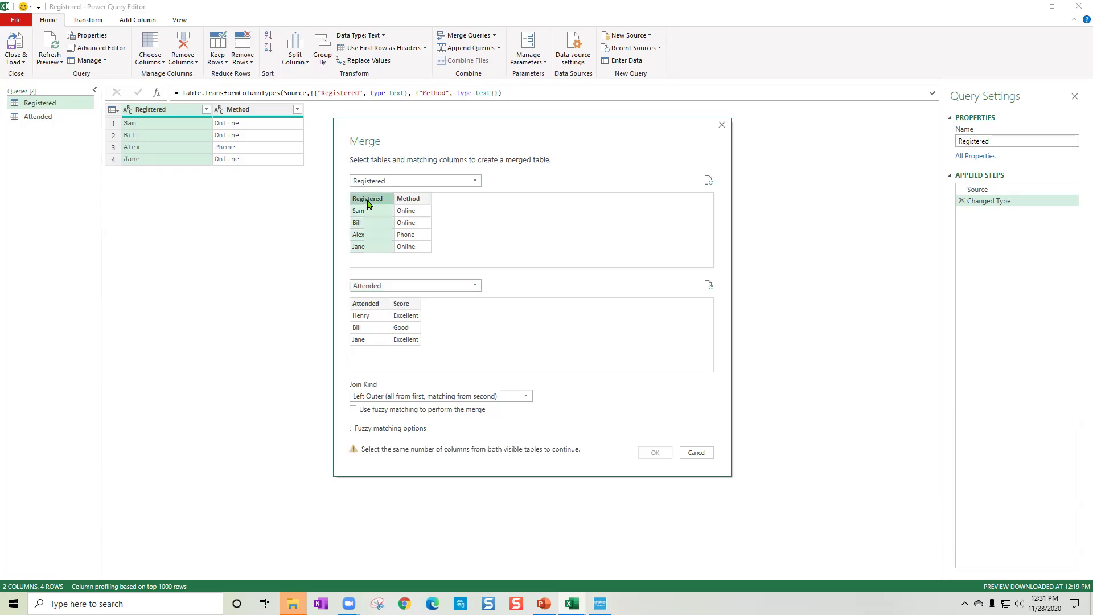
{"action": "left_click", "coordinate": [371, 307]}
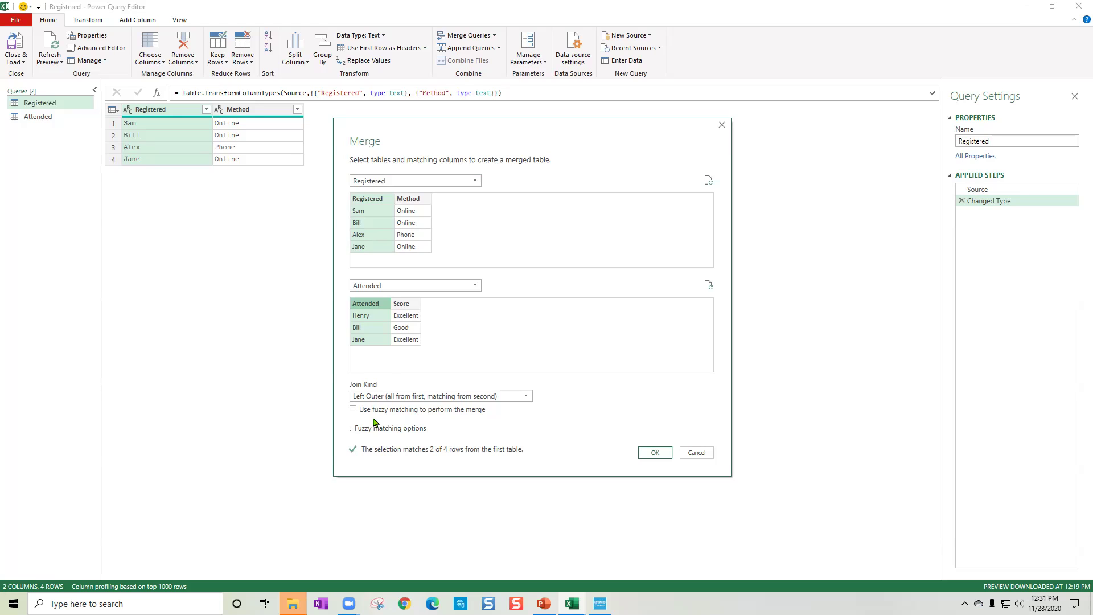
{"action": "left_click", "coordinate": [401, 310]}
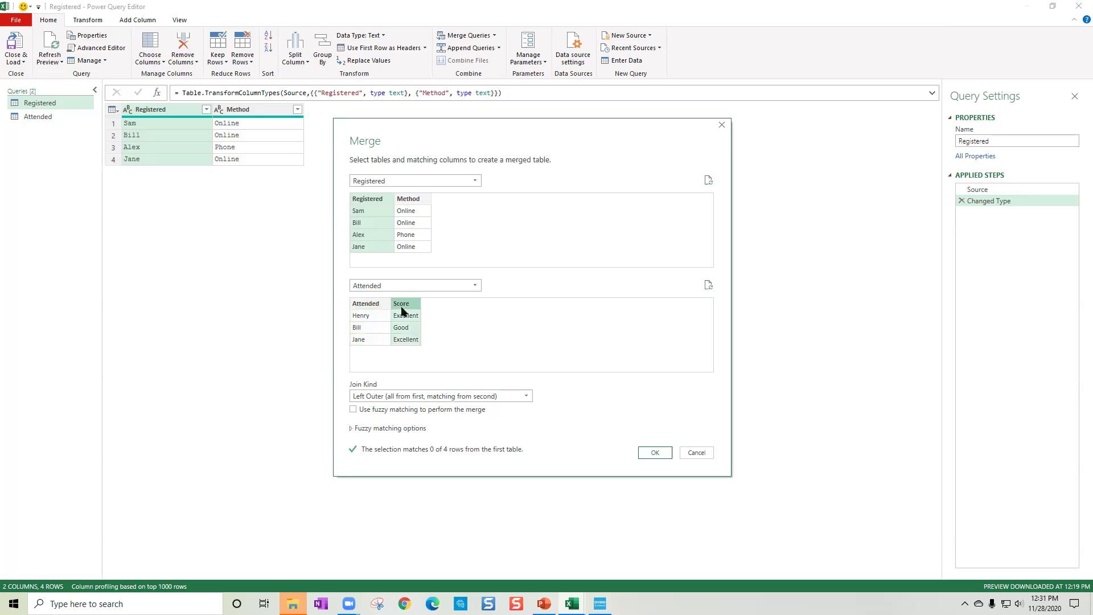
{"action": "left_click", "coordinate": [371, 306]}
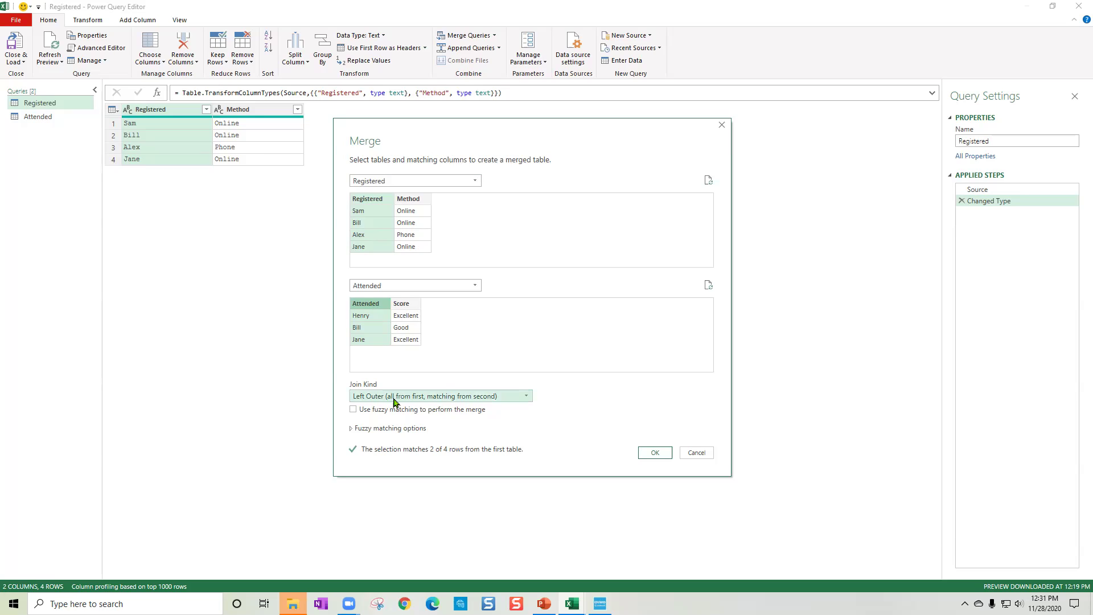
{"action": "left_click", "coordinate": [473, 398]}
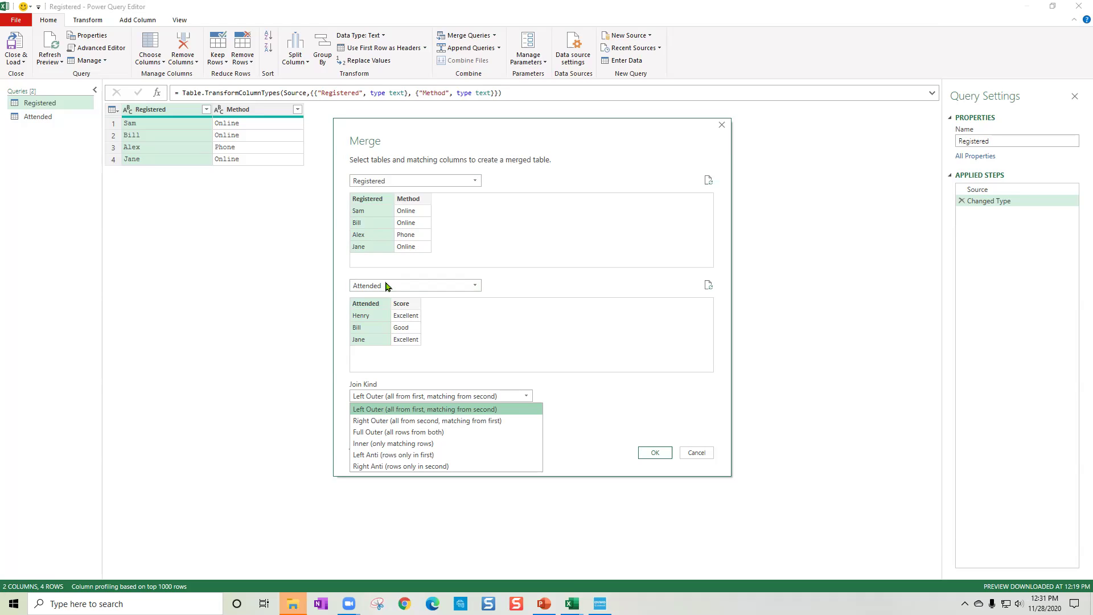
{"action": "left_click", "coordinate": [512, 410]}
{"action": "left_click", "coordinate": [655, 453]}
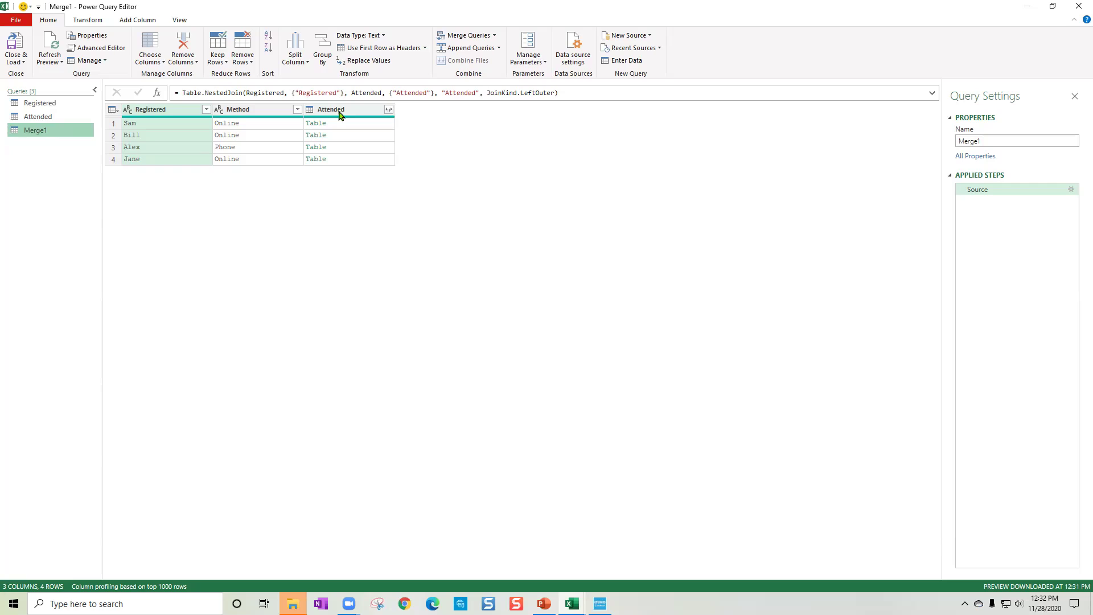
Expand the nested Attended column to include only Score, and rename the merged query as Left Outer
{"action": "left_click", "coordinate": [388, 110]}
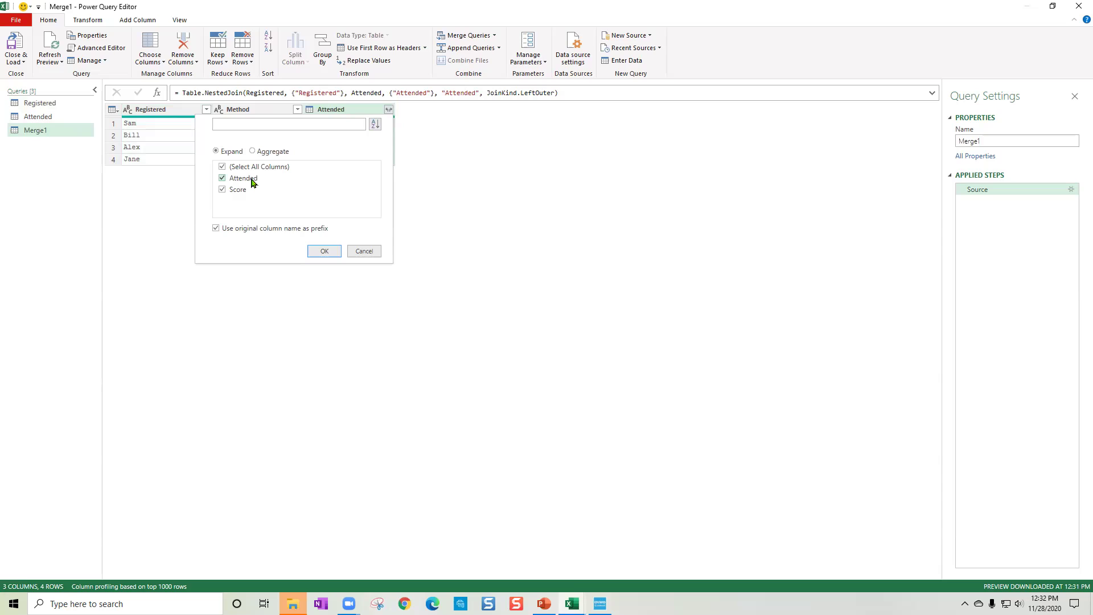
{"action": "left_click", "coordinate": [223, 179]}
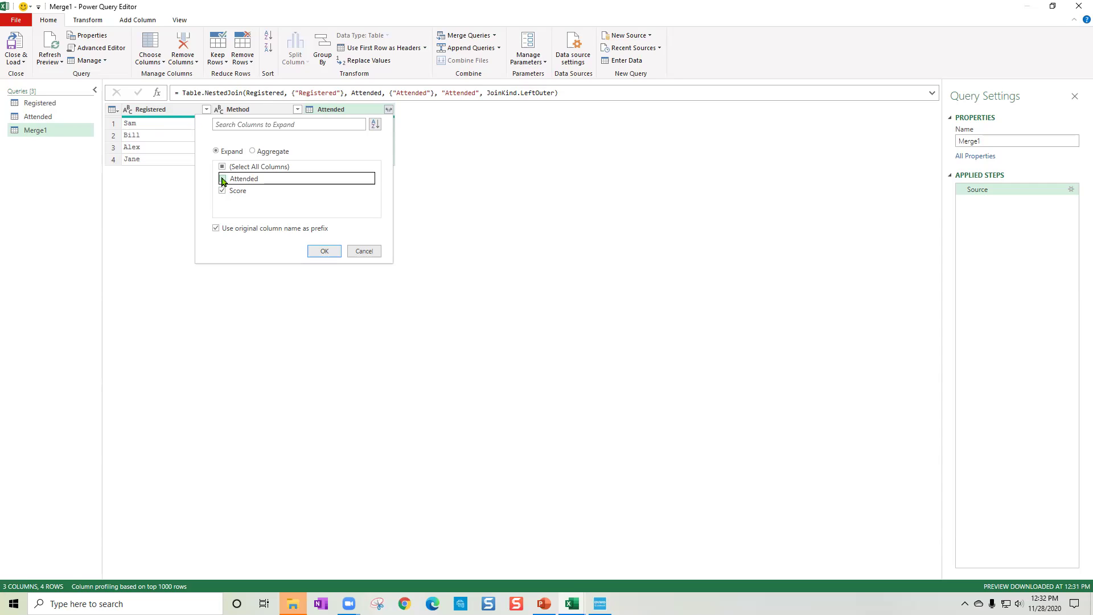
{"action": "left_click", "coordinate": [324, 251]}
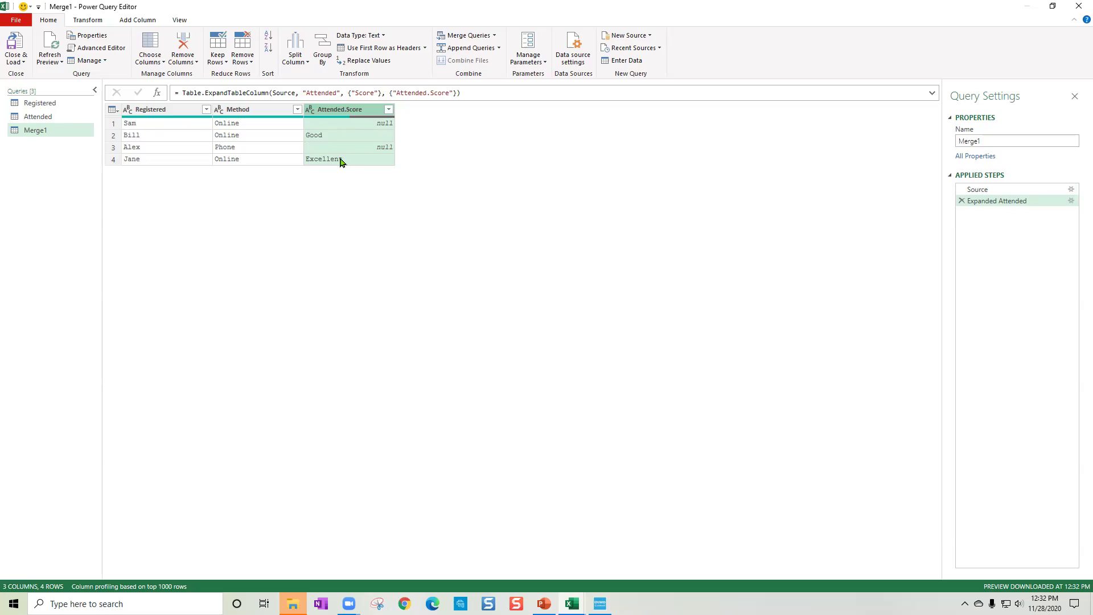
{"action": "double_click", "coordinate": [1008, 141]}
{"action": "type", "text": "Left Outer"}
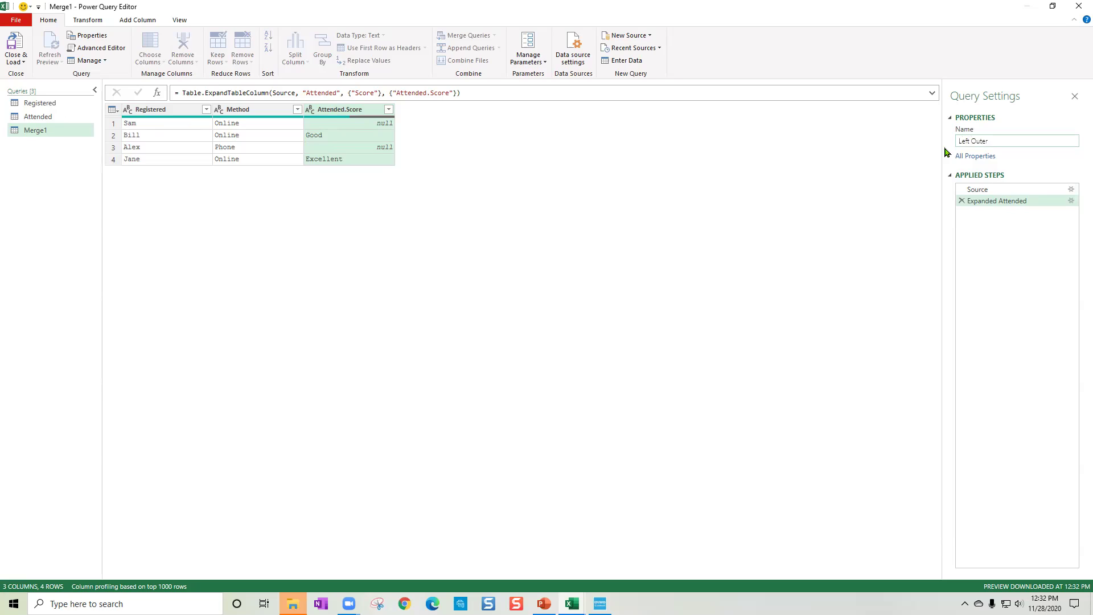
Load the merged query as a table on the existing Source Tables worksheet, starting at cell A10
{"action": "left_click", "coordinate": [22, 63]}
{"action": "left_click", "coordinate": [37, 87]}
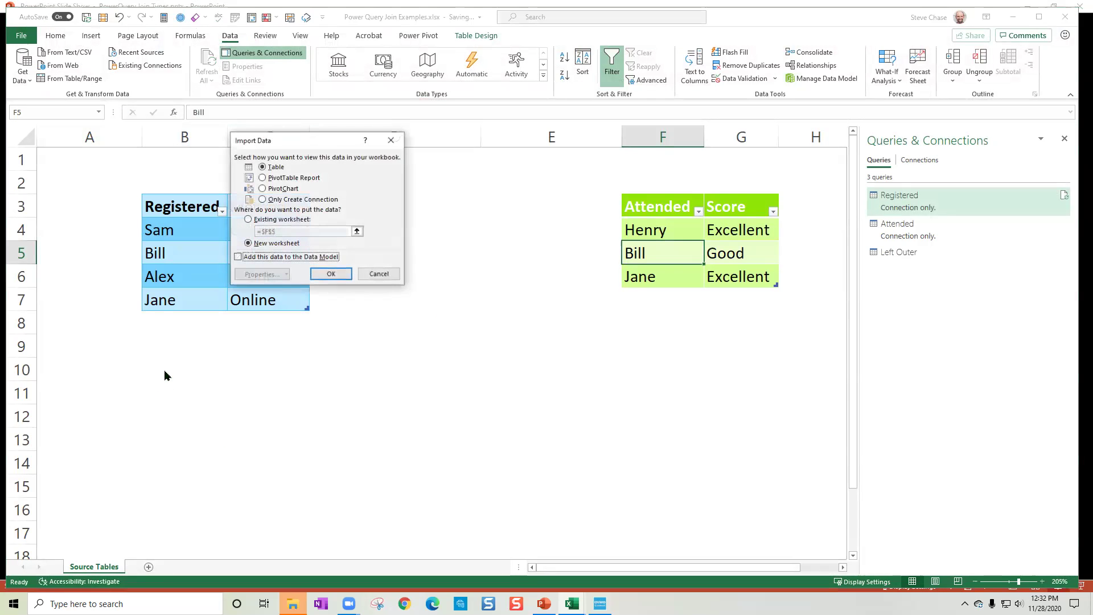
{"action": "left_click", "coordinate": [248, 219]}
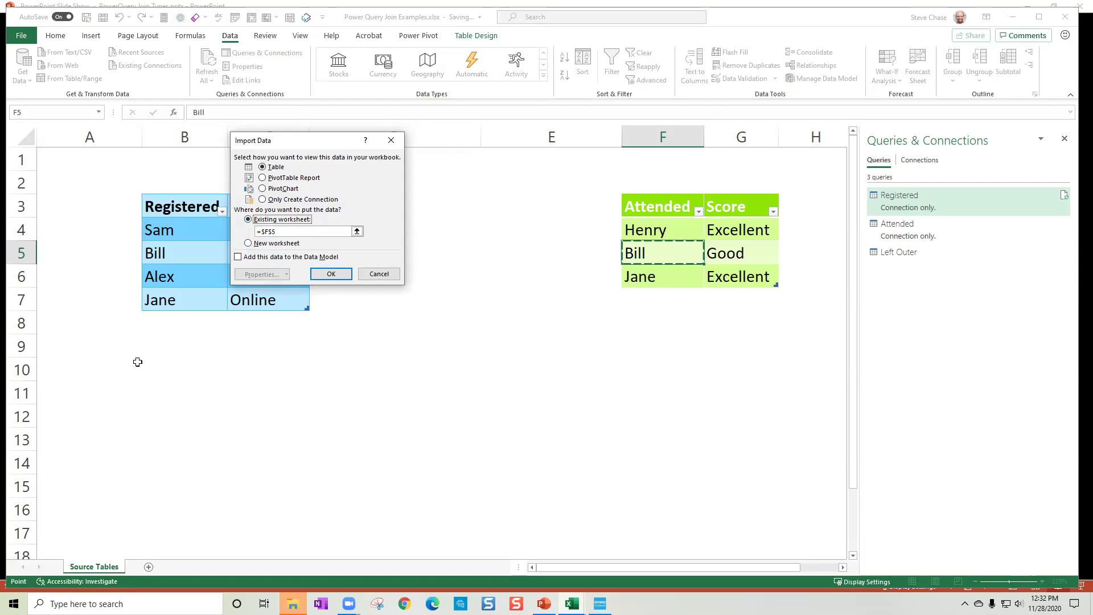
{"action": "left_click", "coordinate": [67, 374]}
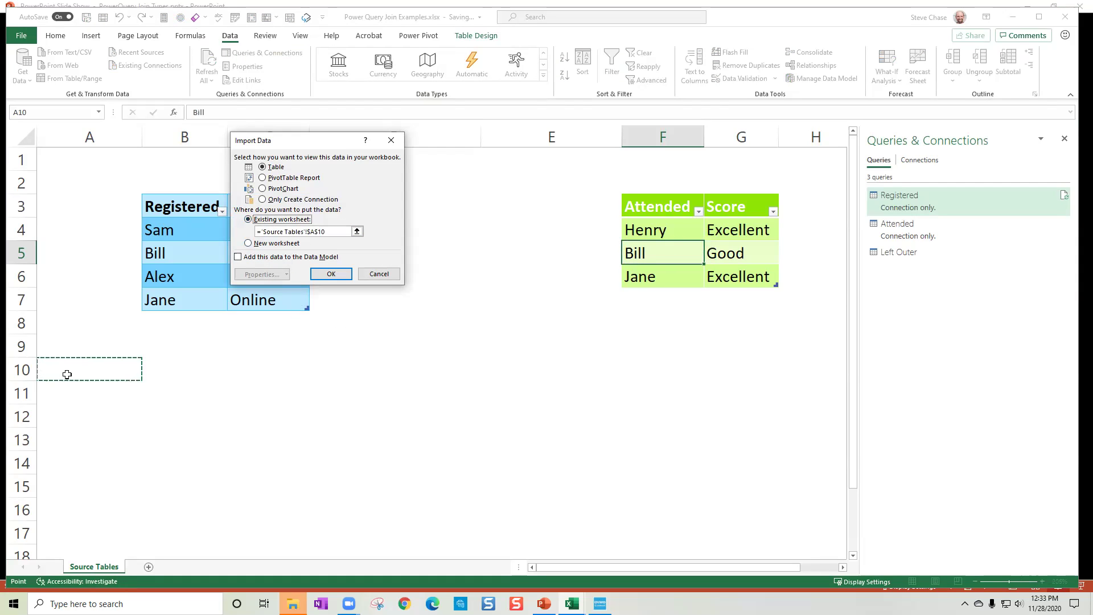
{"action": "left_click", "coordinate": [331, 274]}
Label the loaded result table by entering "Left Outer" in cell A9
{"action": "left_click", "coordinate": [90, 349]}
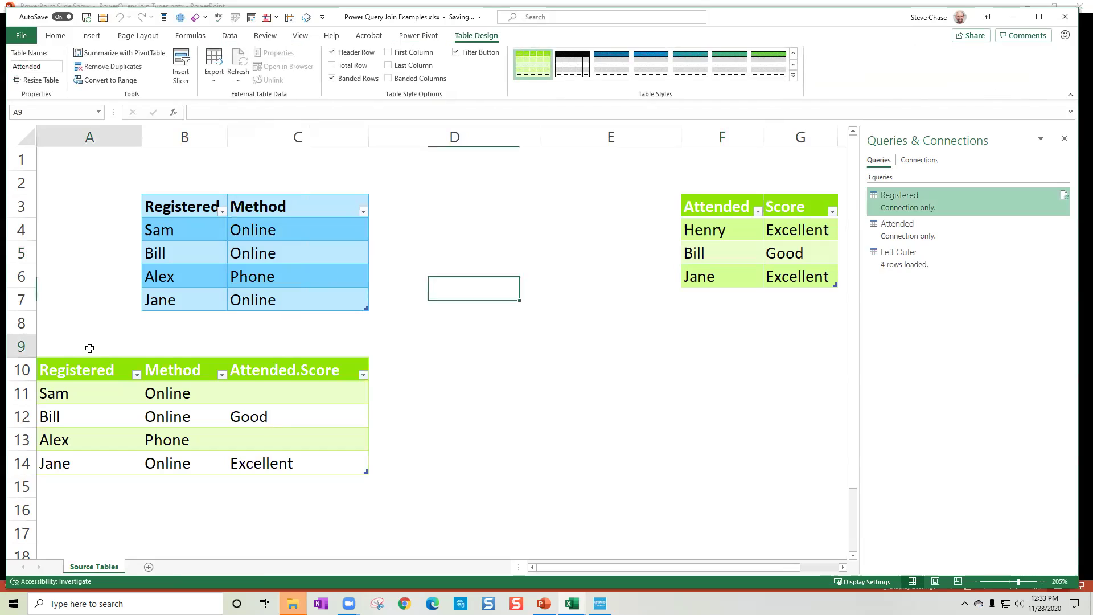
{"action": "type", "text": "Left Outer"}
{"action": "key", "text": "Return"}
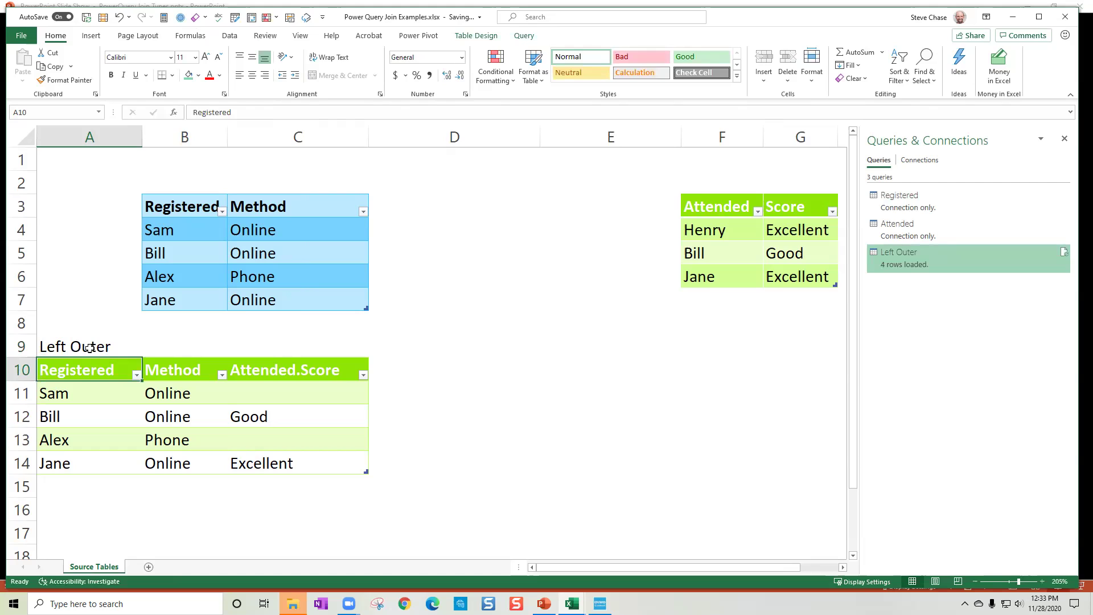
Compare the names, methods and scores in the Left Outer result with the Registered and Attended source tables
{"action": "left_click", "coordinate": [151, 416]}
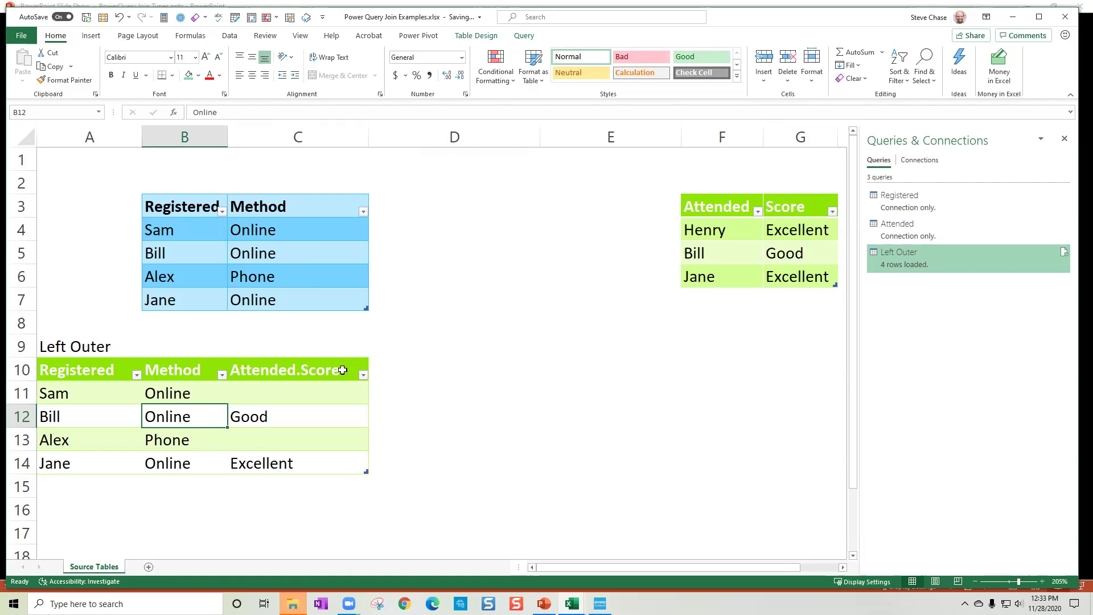
{"action": "left_click_drag", "start_coordinate": [76, 394], "coordinate": [74, 463]}
{"action": "left_click_drag", "start_coordinate": [170, 230], "coordinate": [276, 301]}
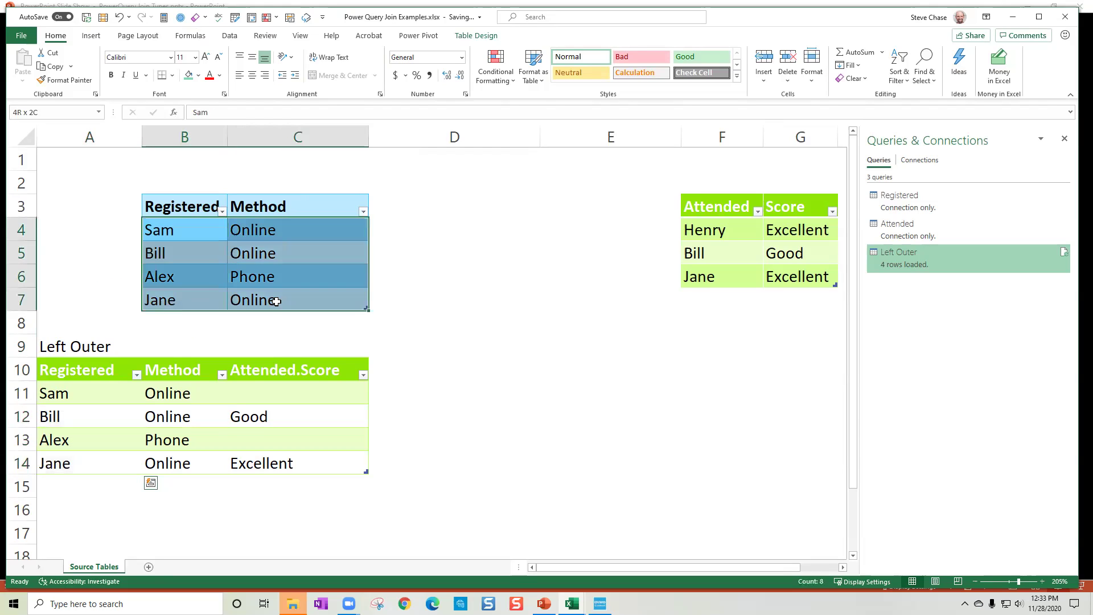
{"action": "left_click_drag", "start_coordinate": [169, 393], "coordinate": [171, 462]}
{"action": "left_click", "coordinate": [272, 392]}
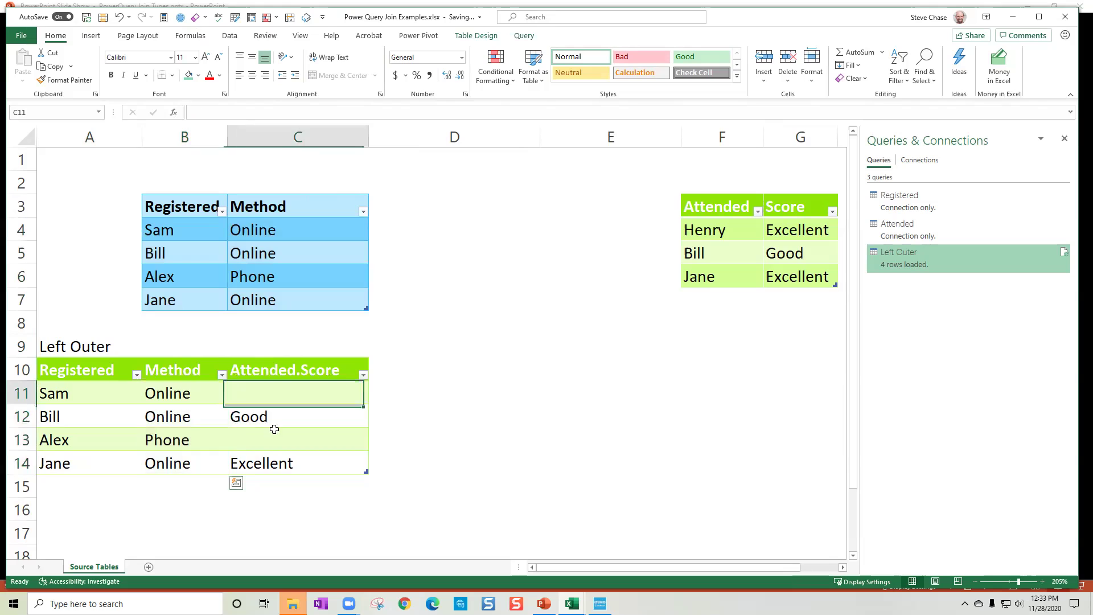
{"action": "left_click_drag", "start_coordinate": [274, 429], "coordinate": [288, 461]}
{"action": "left_click", "coordinate": [353, 416]}
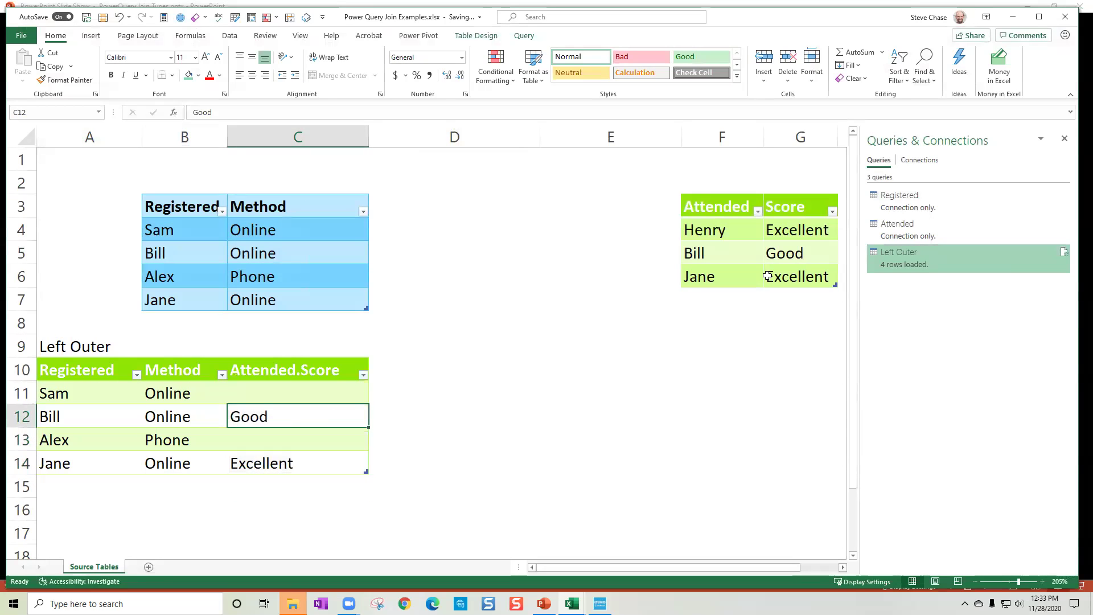
{"action": "left_click_drag", "start_coordinate": [808, 253], "coordinate": [676, 266]}
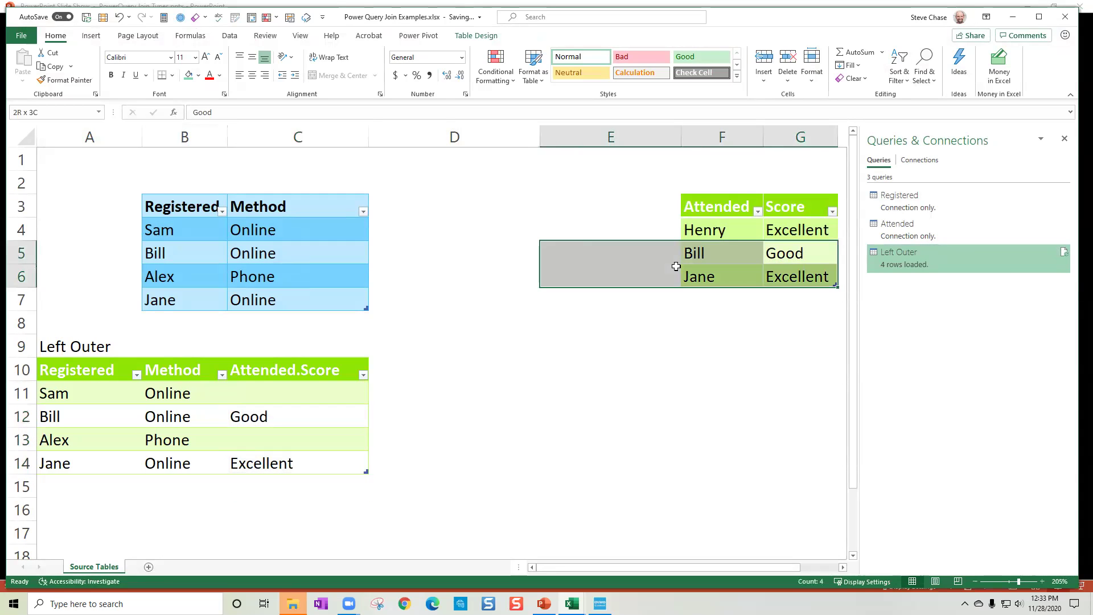
{"action": "left_click", "coordinate": [270, 465]}
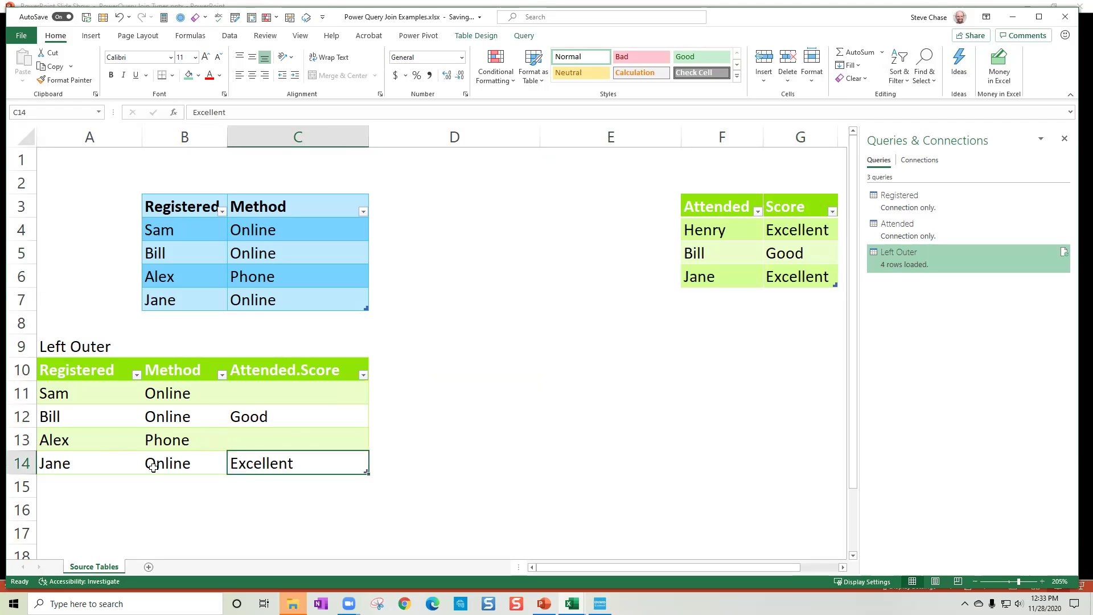
Sort the Left Outer result table by Attended.Score from A to Z
{"action": "left_click", "coordinate": [363, 375]}
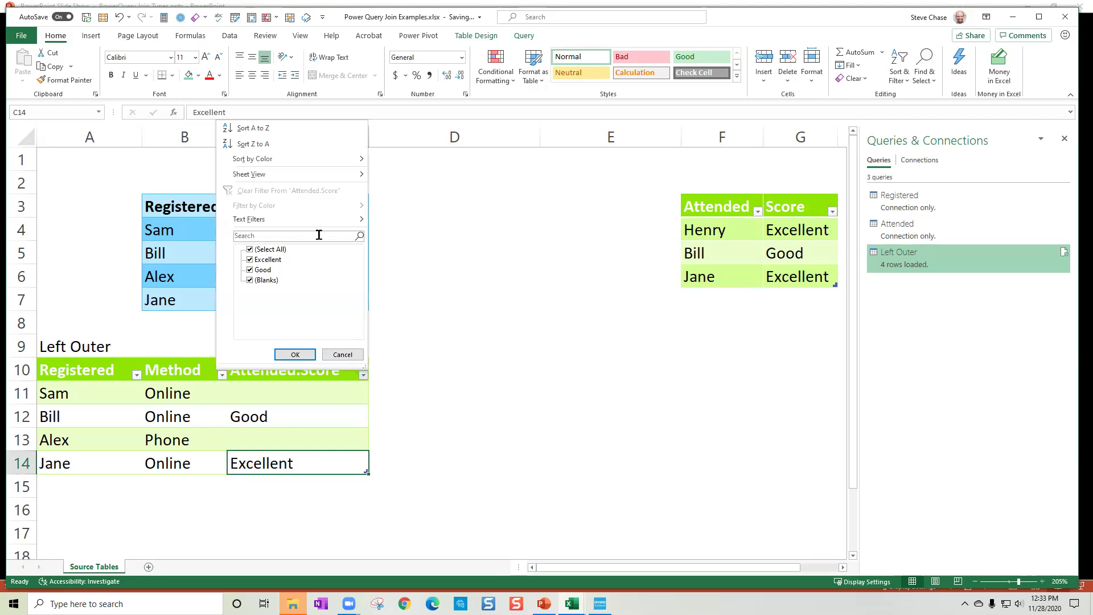
{"action": "left_click", "coordinate": [291, 129]}
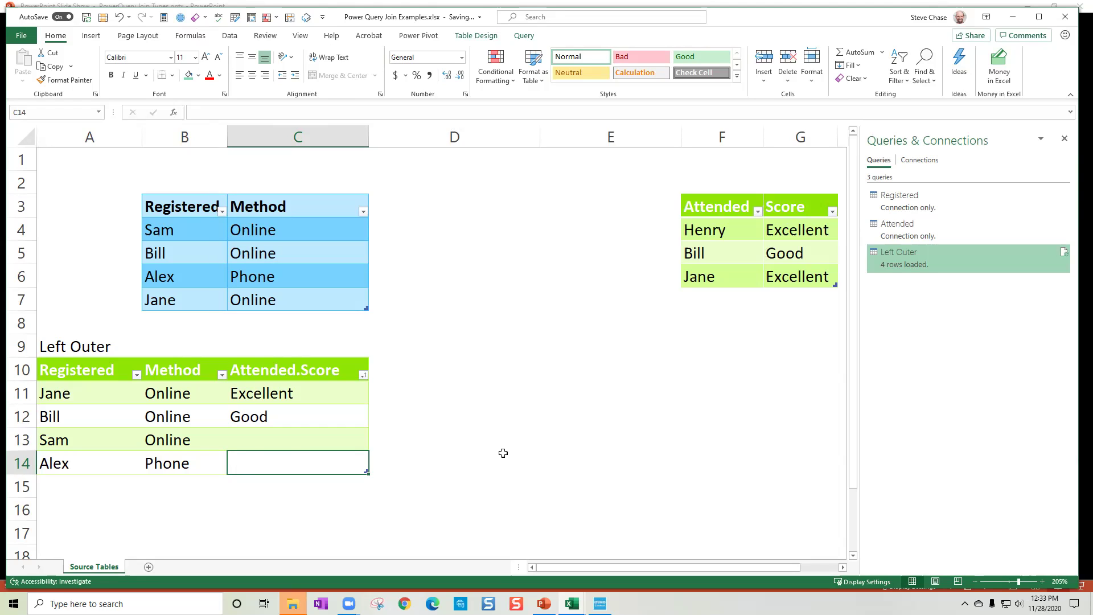
{"action": "left_click_drag", "start_coordinate": [707, 232], "coordinate": [811, 285]}
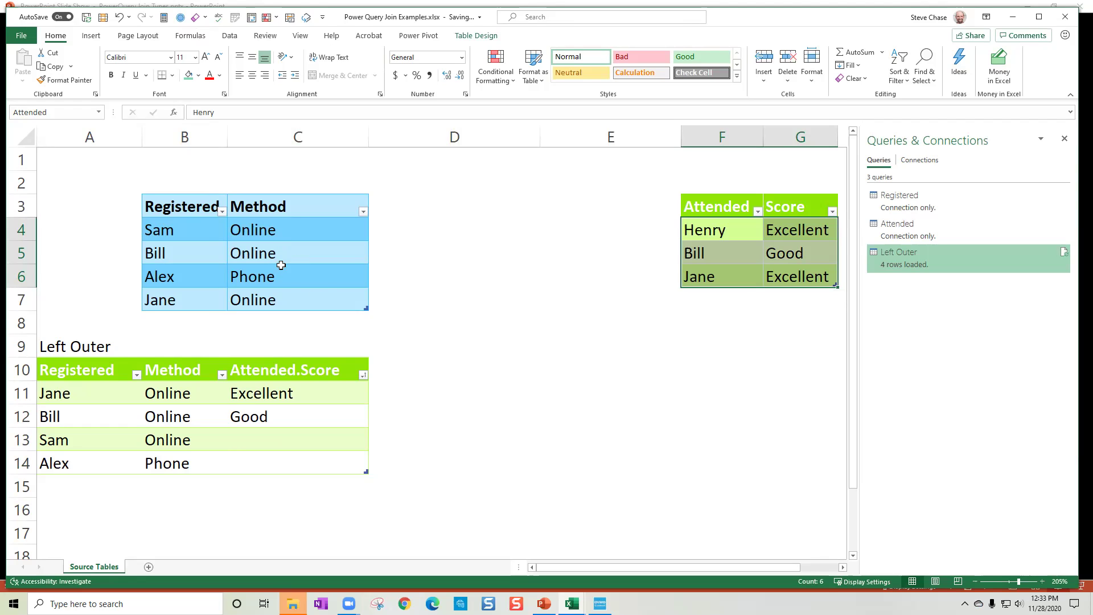
{"action": "left_click", "coordinate": [575, 384]}
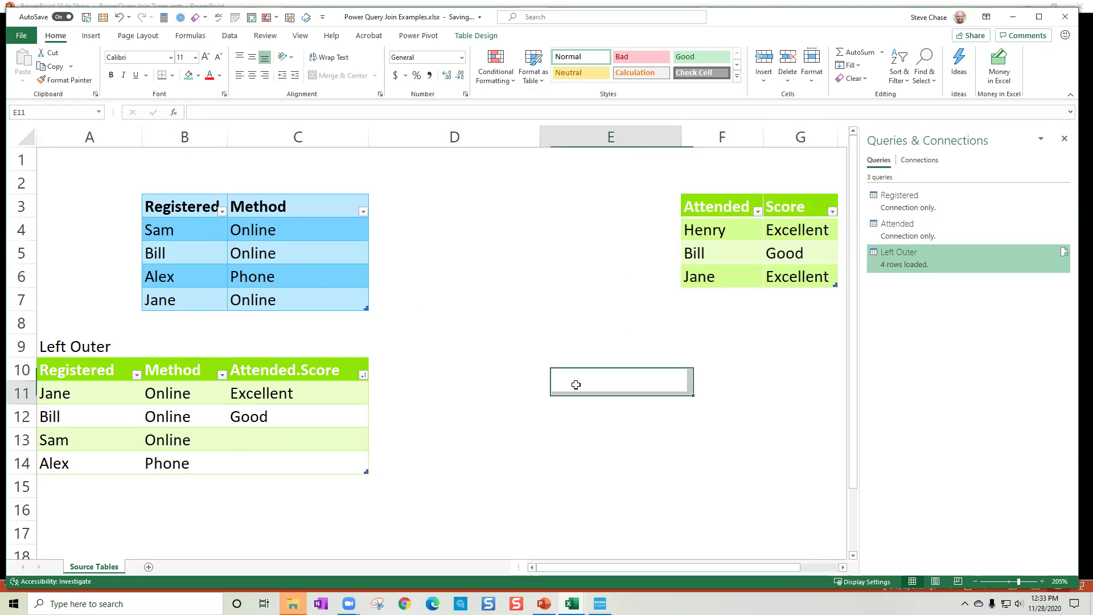
Start merging Registered with Attended as a new query, matching the Registered column to the Attended column
{"action": "double_click", "coordinate": [896, 208]}
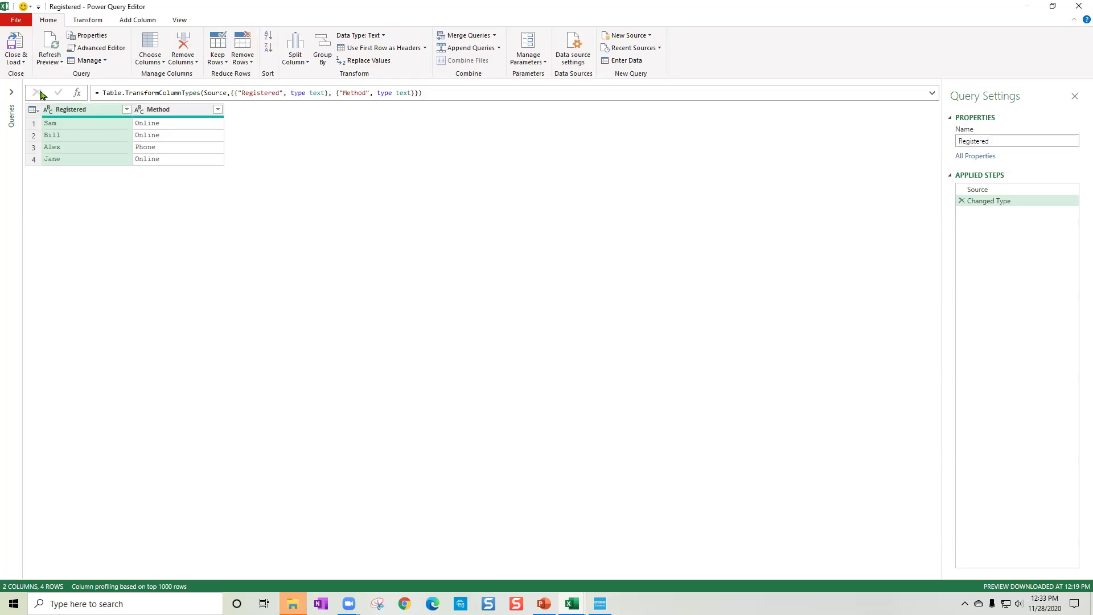
{"action": "left_click", "coordinate": [496, 36]}
{"action": "left_click", "coordinate": [502, 61]}
{"action": "left_click", "coordinate": [489, 179]}
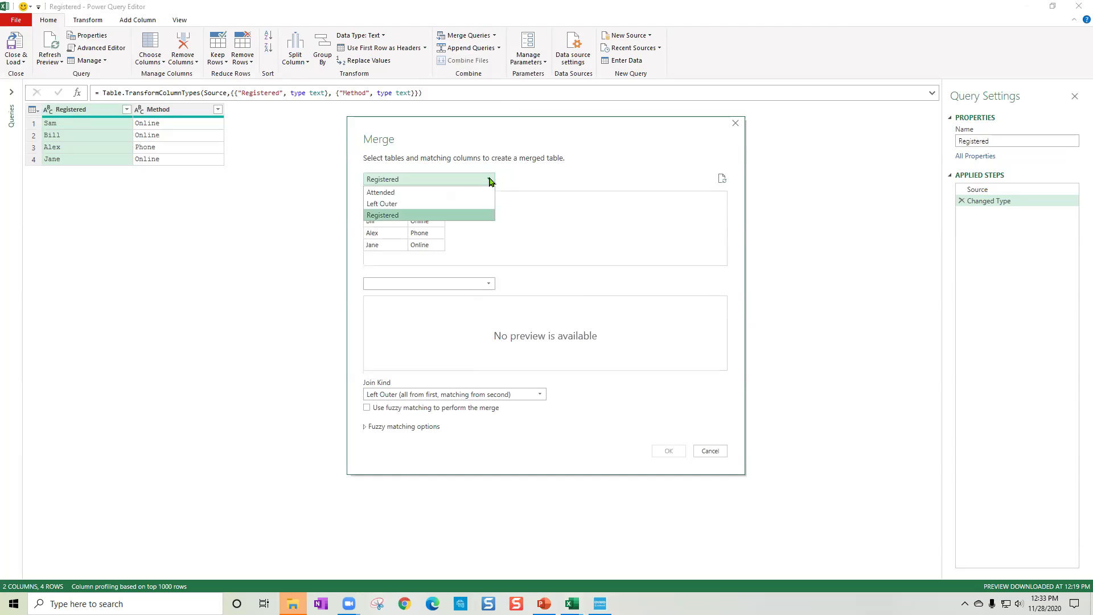
{"action": "left_click", "coordinate": [471, 215]}
{"action": "left_click", "coordinate": [489, 283]}
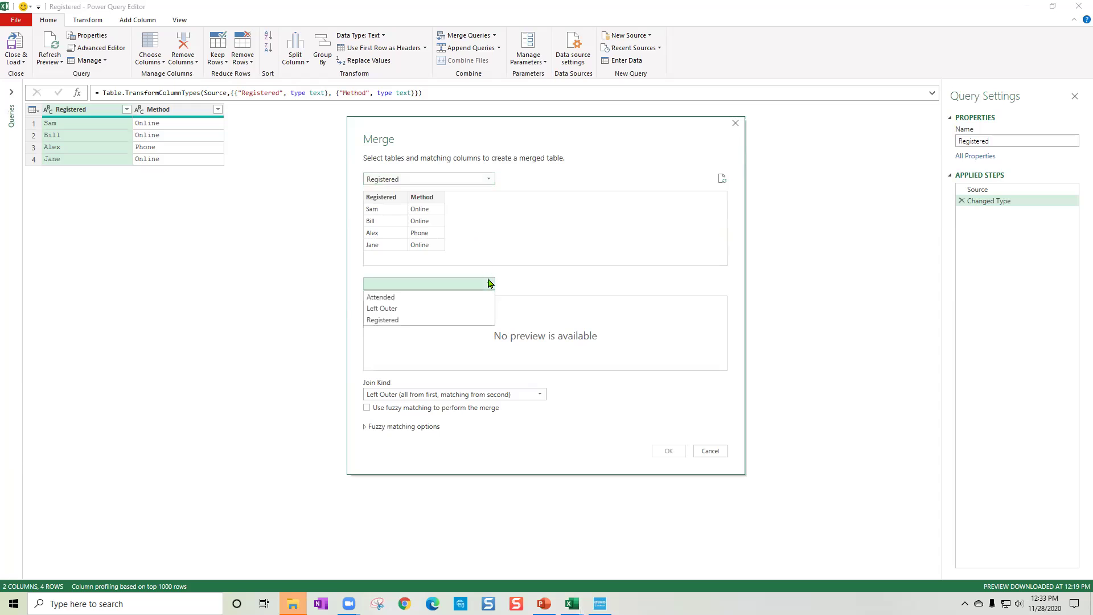
{"action": "left_click", "coordinate": [458, 298]}
{"action": "left_click", "coordinate": [379, 200]}
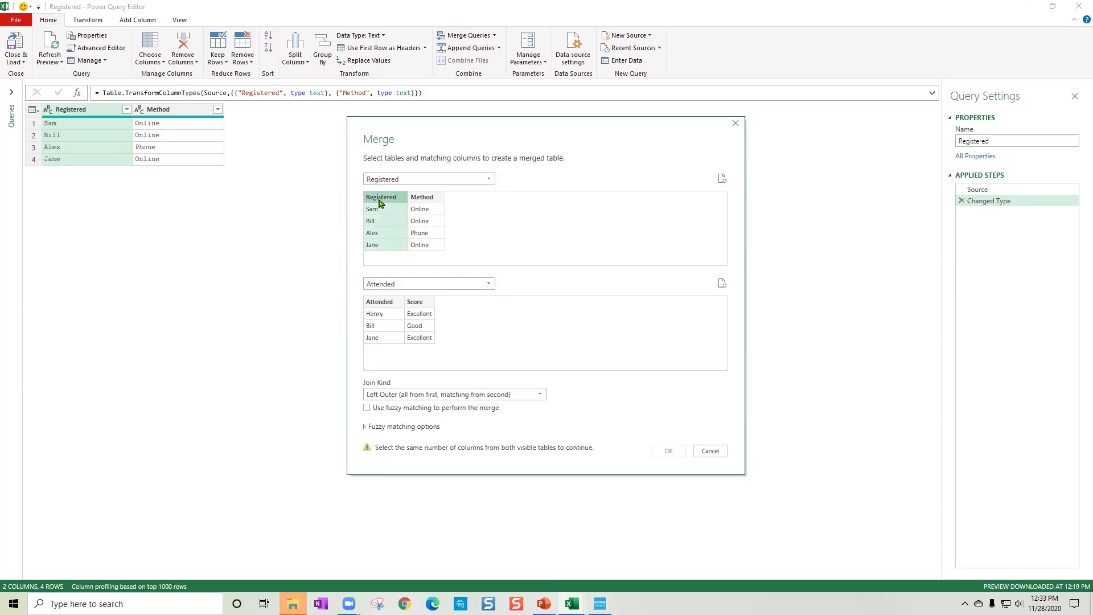
{"action": "left_click", "coordinate": [379, 303]}
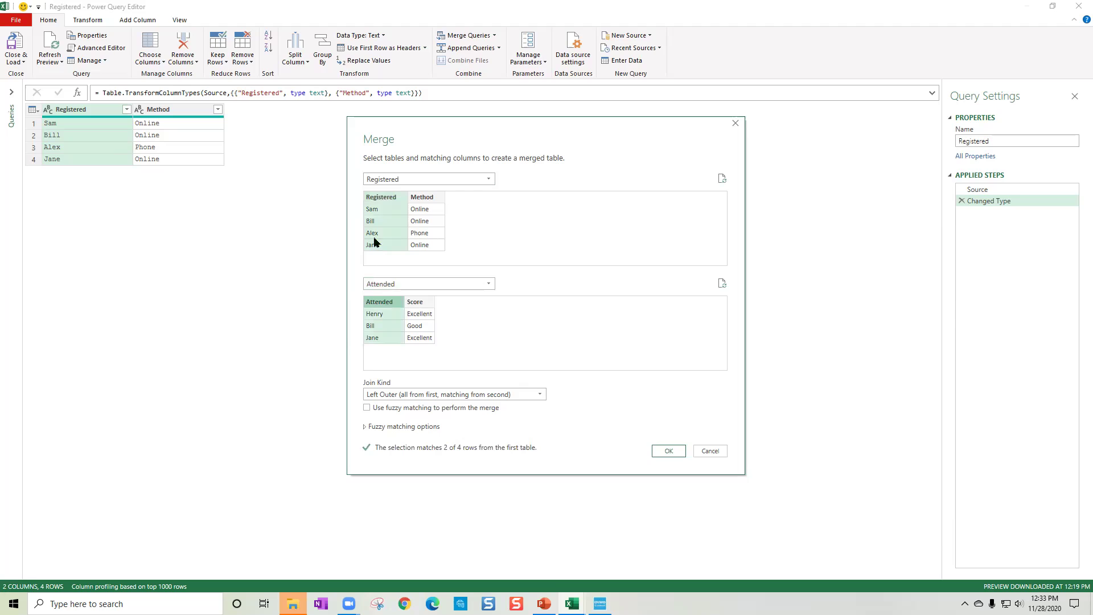
Set the join kind to Right Outer (all from second, matching from first) and create the merged query
{"action": "left_click", "coordinate": [540, 394]}
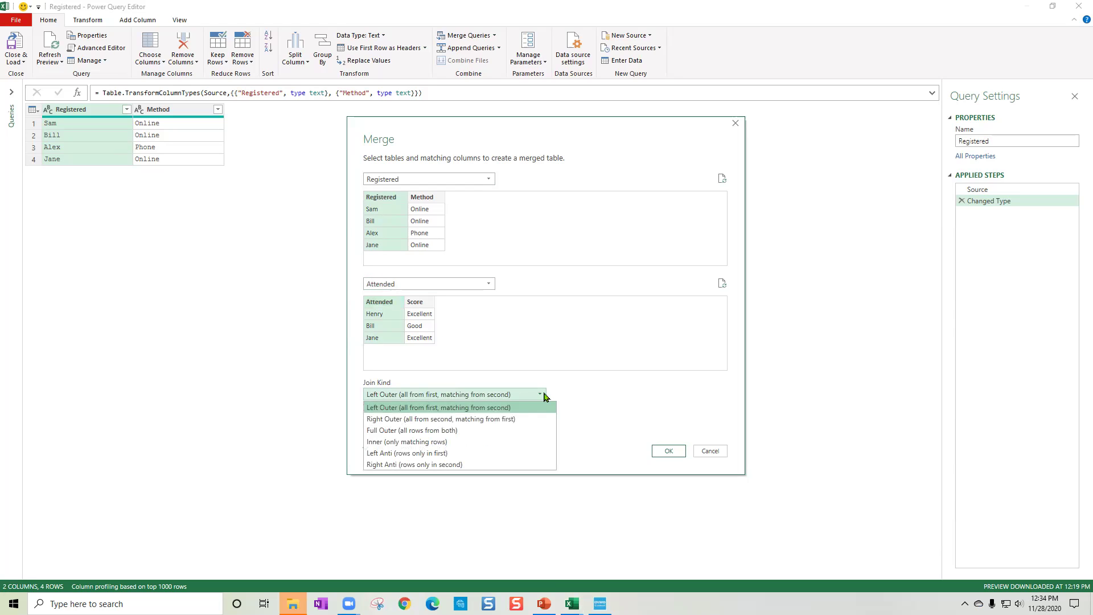
{"action": "left_click", "coordinate": [474, 422]}
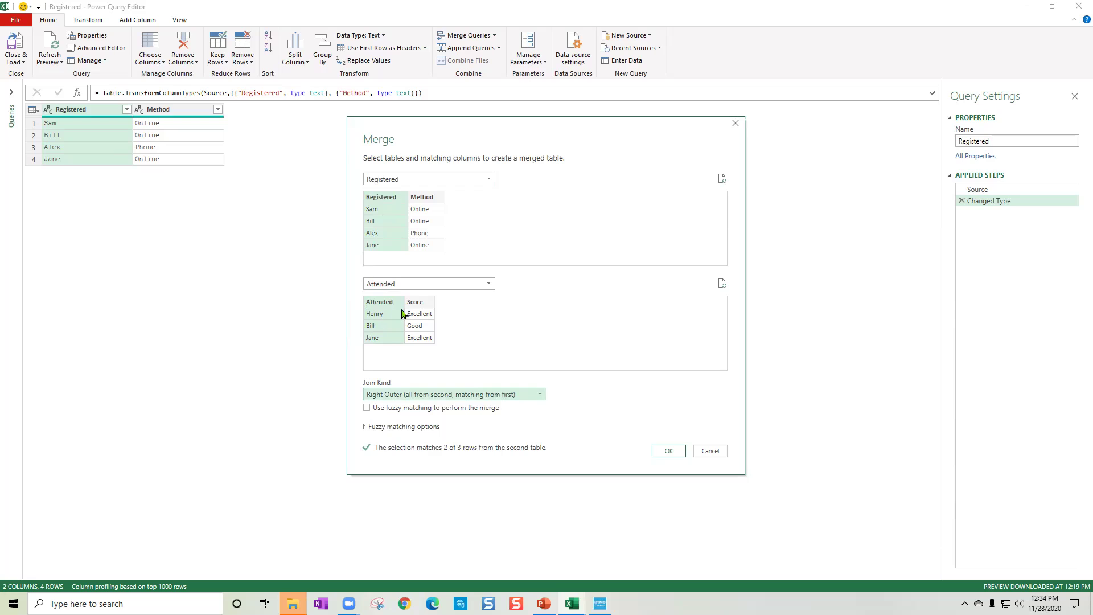
{"action": "left_click", "coordinate": [670, 451]}
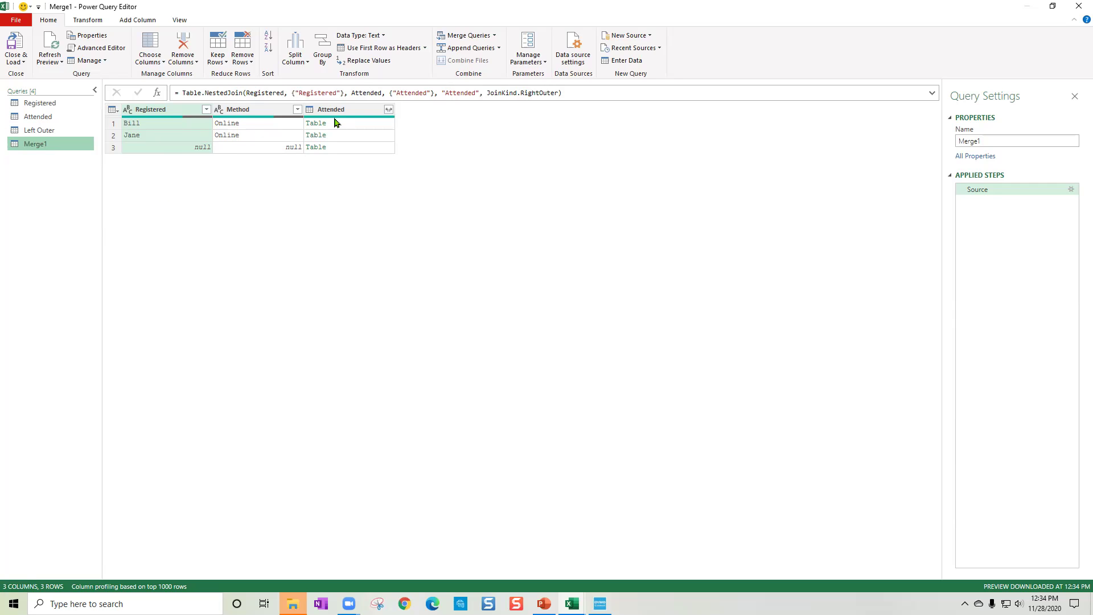
Expand the nested Attended column to include only Score, keeping the original column name as prefix
{"action": "left_click", "coordinate": [389, 110]}
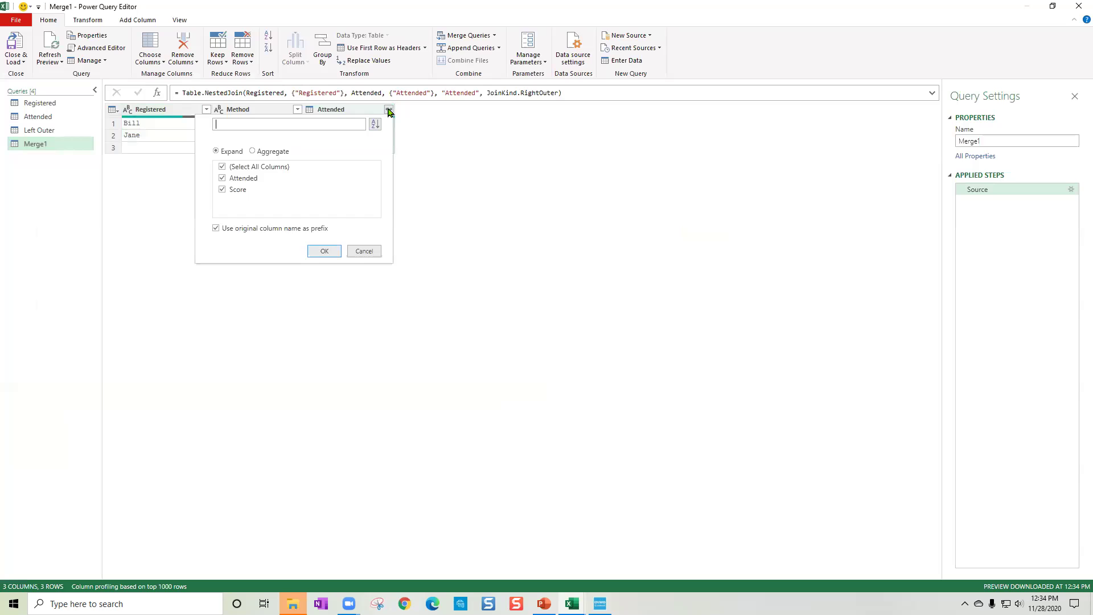
{"action": "left_click", "coordinate": [223, 180]}
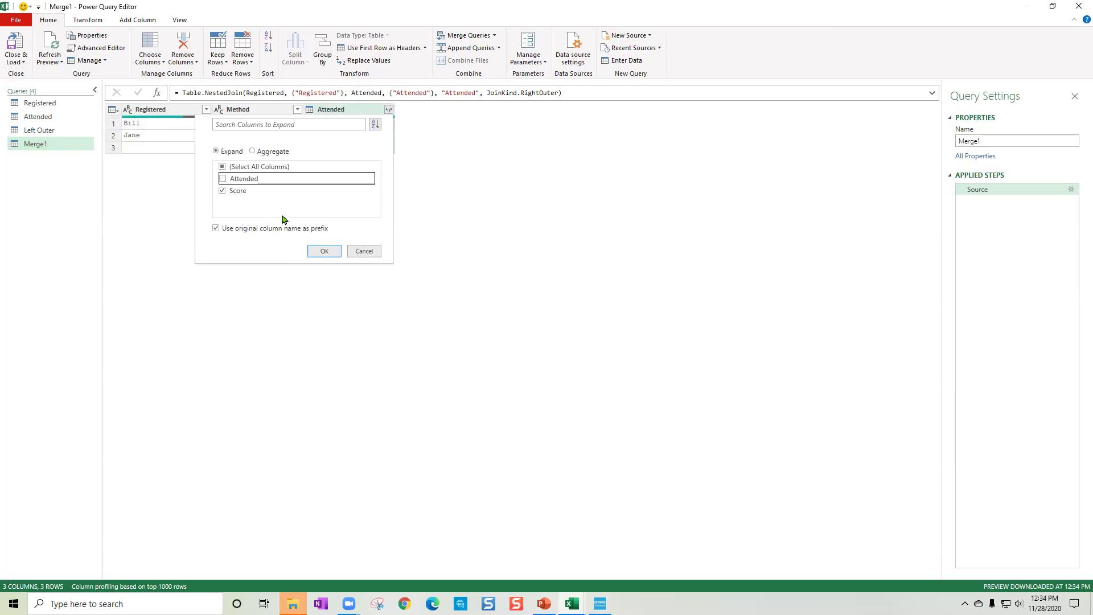
{"action": "left_click", "coordinate": [323, 251]}
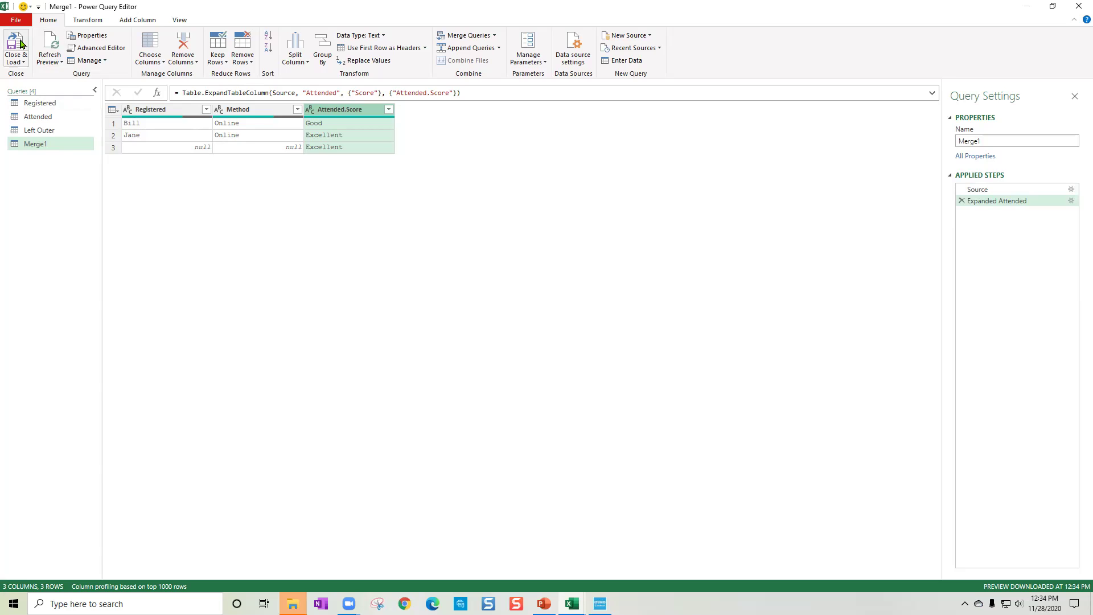
Load the merged query as a table on the existing Source Tables worksheet, starting at cell F10
{"action": "left_click", "coordinate": [22, 63]}
{"action": "left_click", "coordinate": [34, 90]}
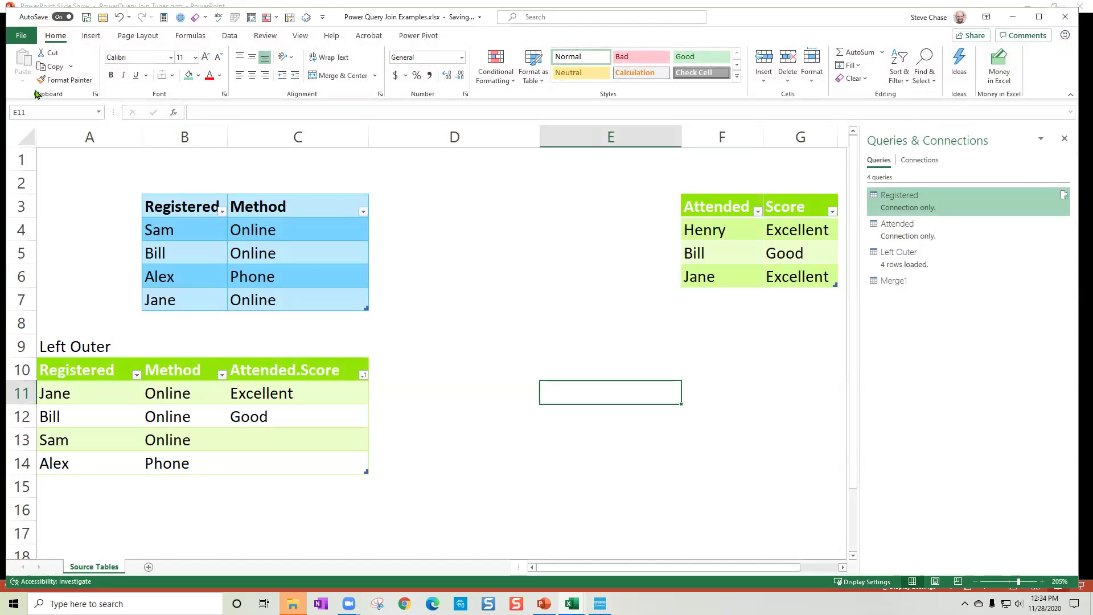
{"action": "left_click", "coordinate": [275, 201]}
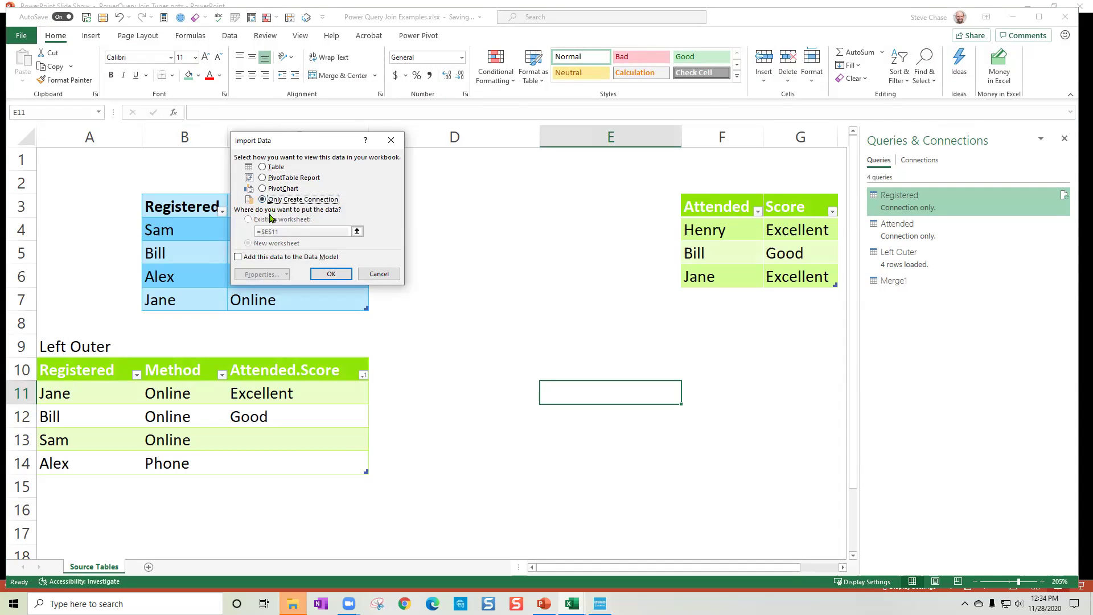
{"action": "left_click", "coordinate": [262, 167]}
{"action": "left_click", "coordinate": [248, 220]}
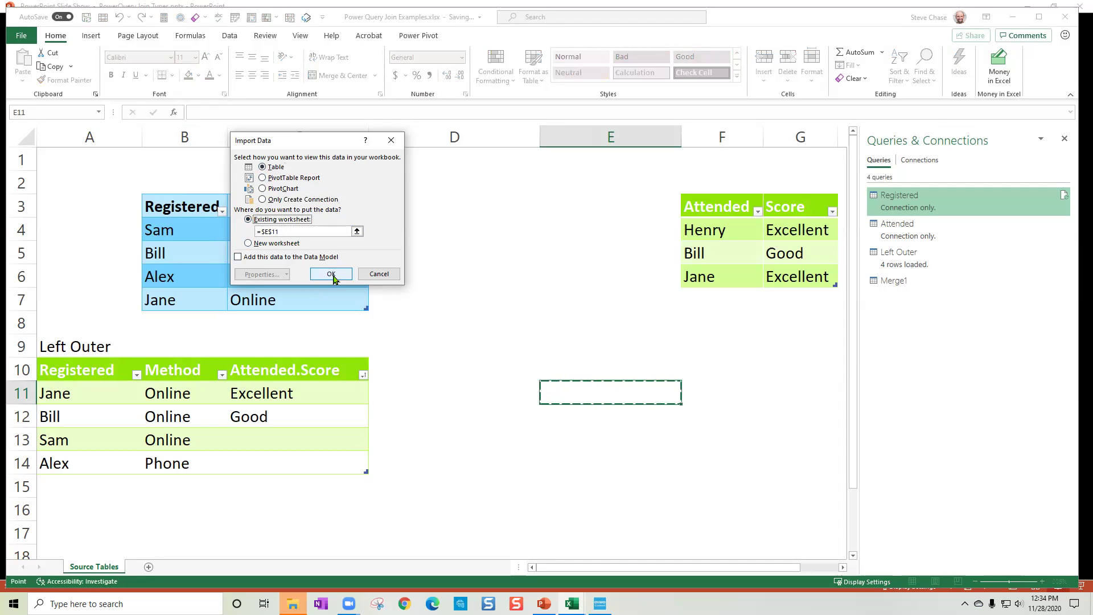
{"action": "left_click", "coordinate": [689, 365]}
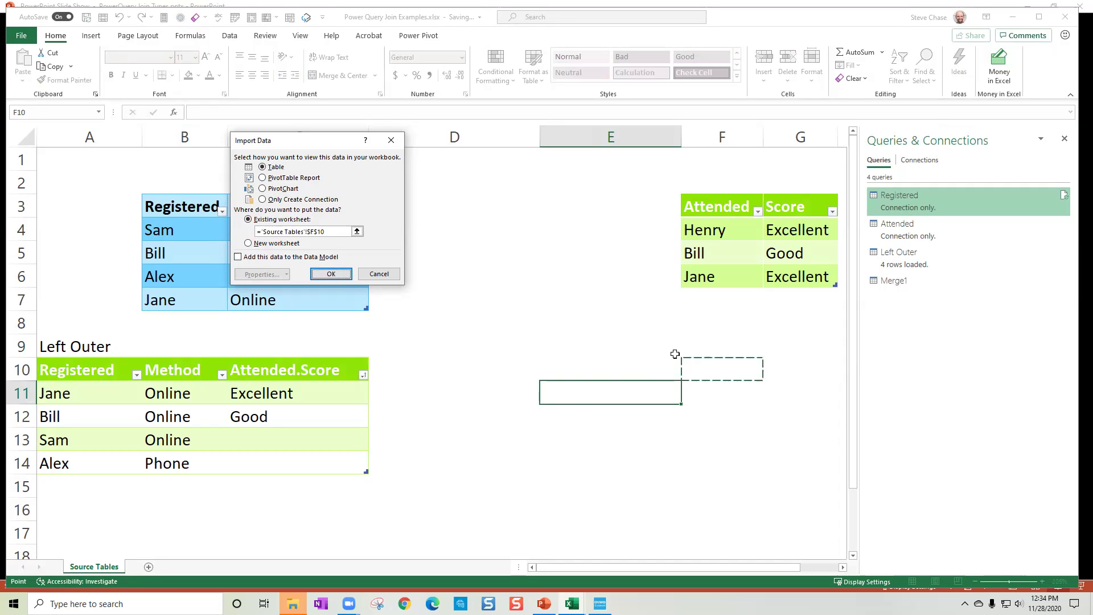
{"action": "left_click", "coordinate": [331, 273]}
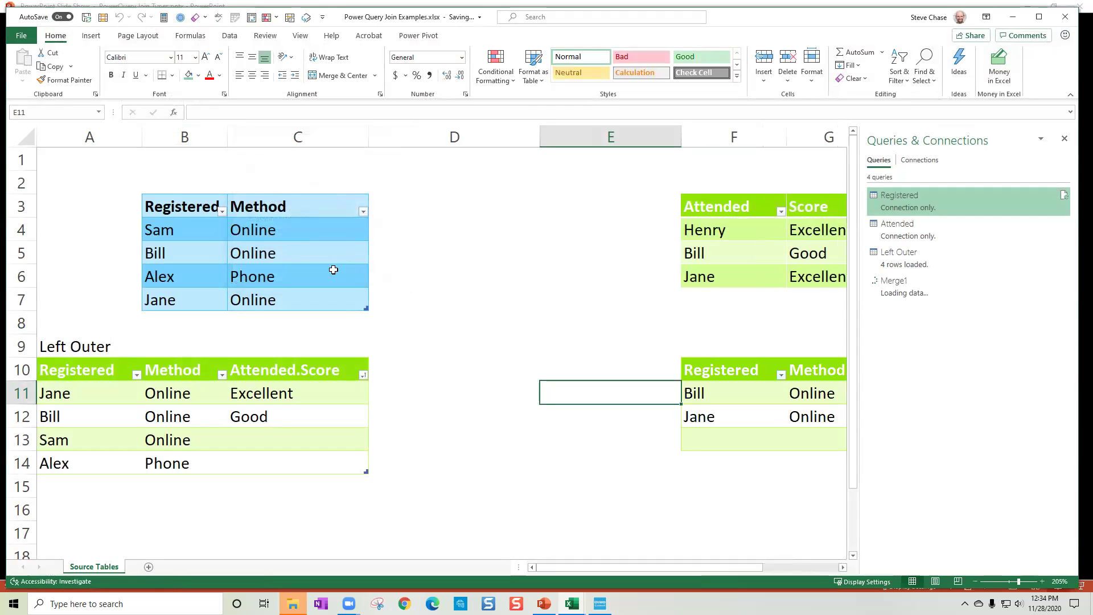
Compare the names, methods and scores in the new result table at F10 with the Attended source table
{"action": "left_click_drag", "start_coordinate": [688, 567], "coordinate": [797, 570]}
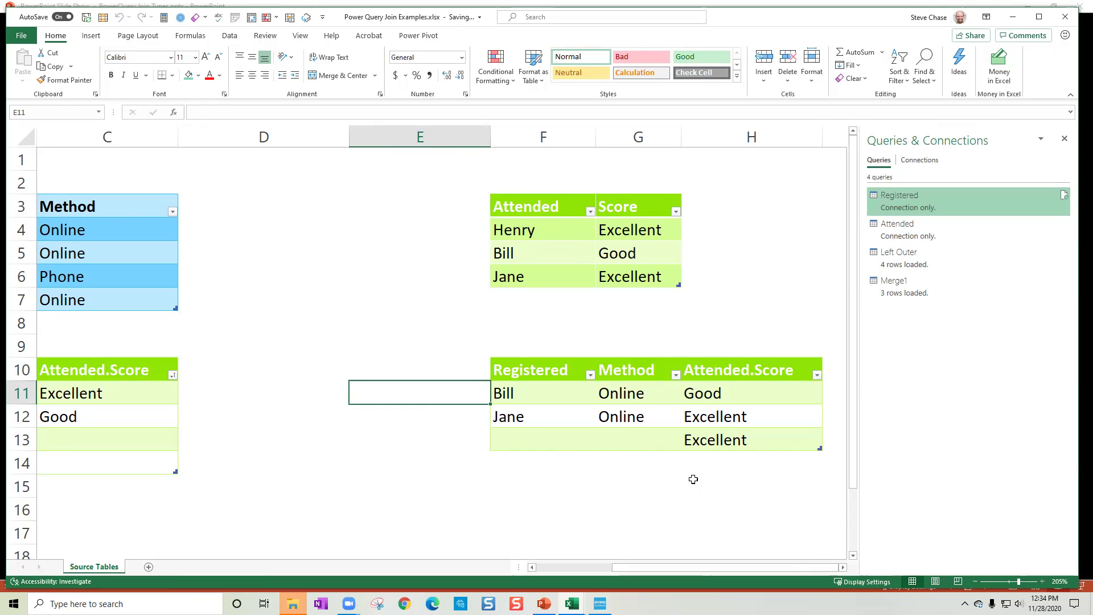
{"action": "left_click", "coordinate": [672, 431]}
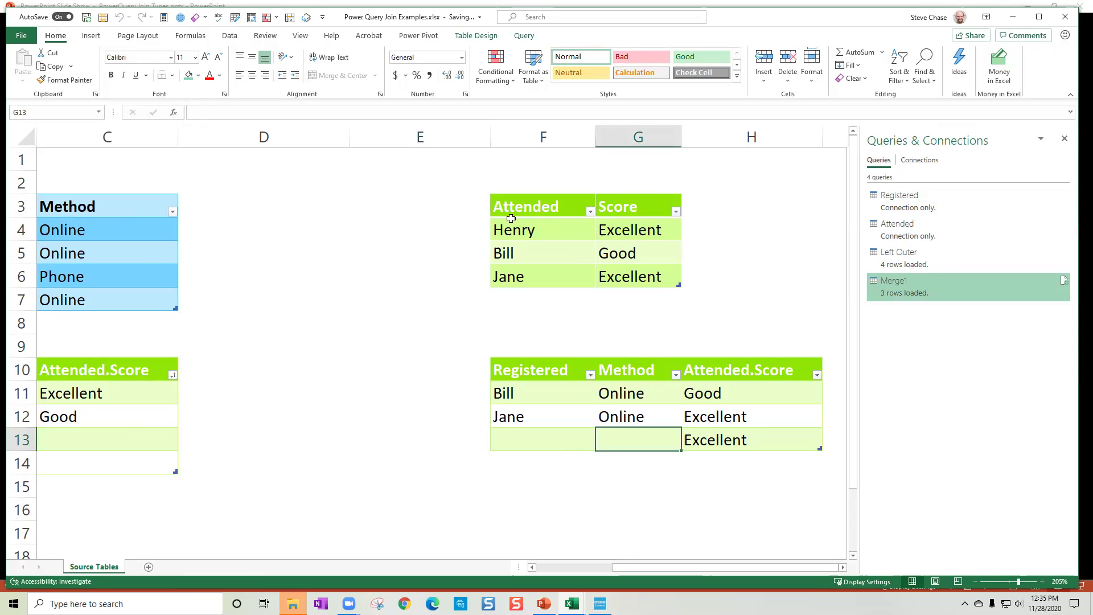
{"action": "left_click_drag", "start_coordinate": [517, 230], "coordinate": [516, 276]}
{"action": "left_click", "coordinate": [621, 393]}
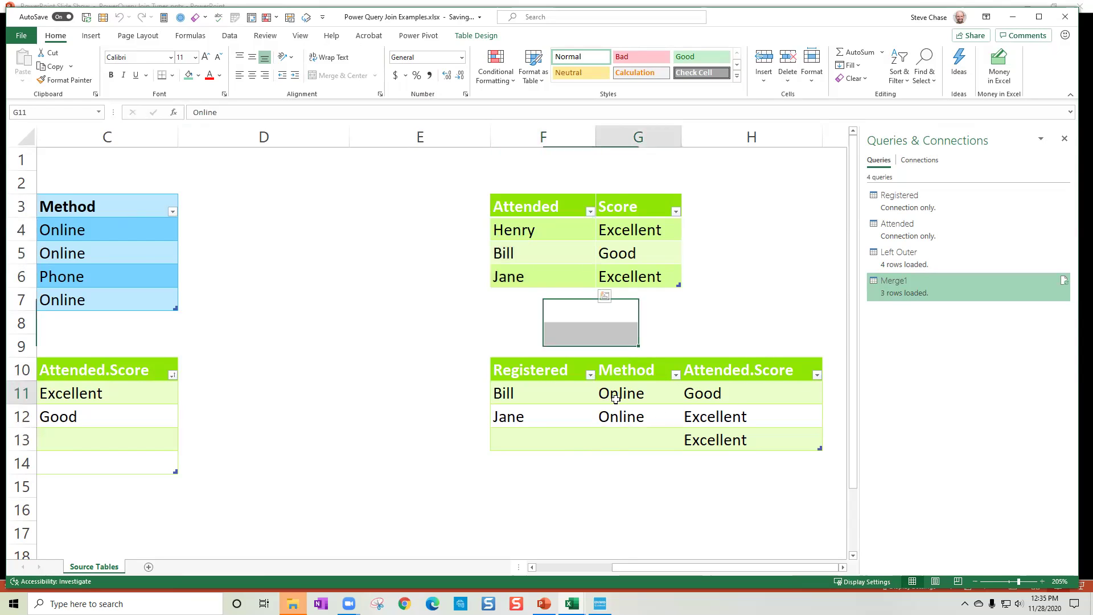
Reopen the merge settings in the Merge1 query's Source step and reapply the Right Outer join kind
{"action": "right_click", "coordinate": [906, 286]}
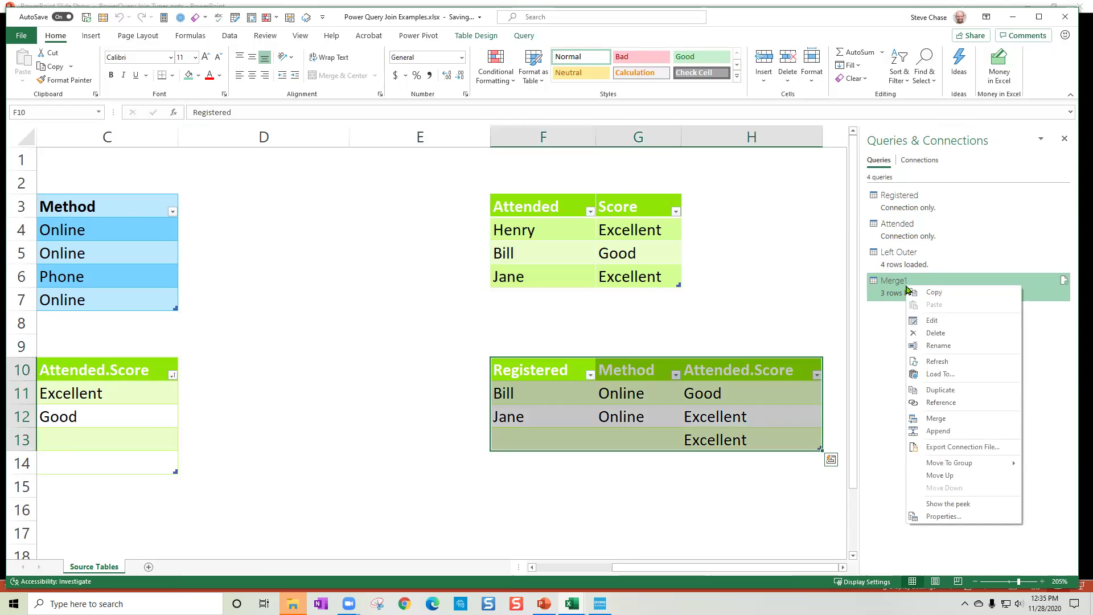
{"action": "left_click", "coordinate": [933, 328]}
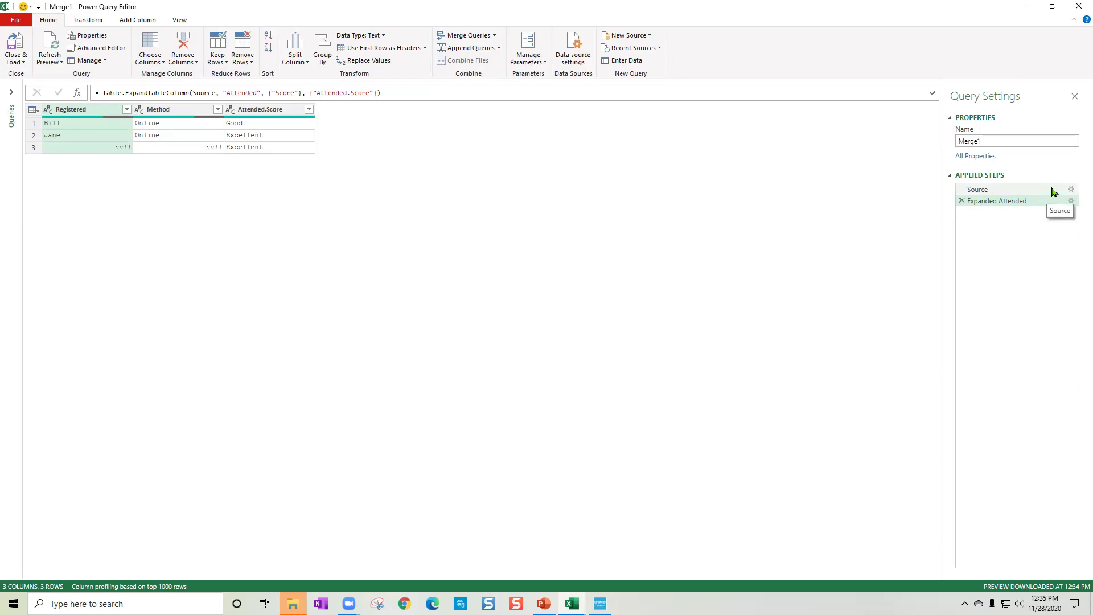
{"action": "left_click", "coordinate": [1072, 192]}
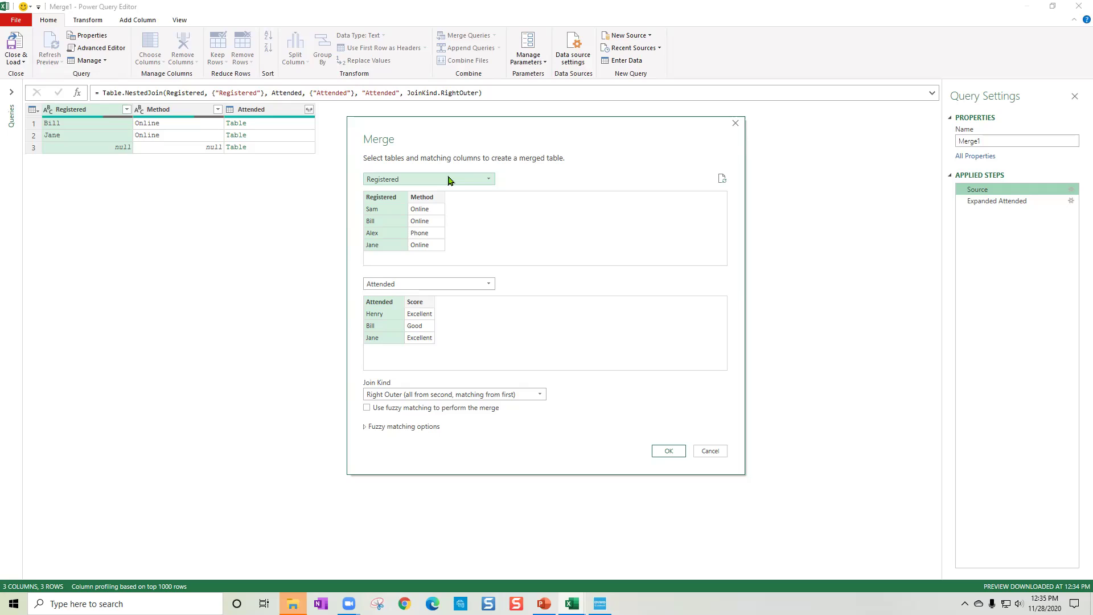
{"action": "left_click", "coordinate": [439, 395]}
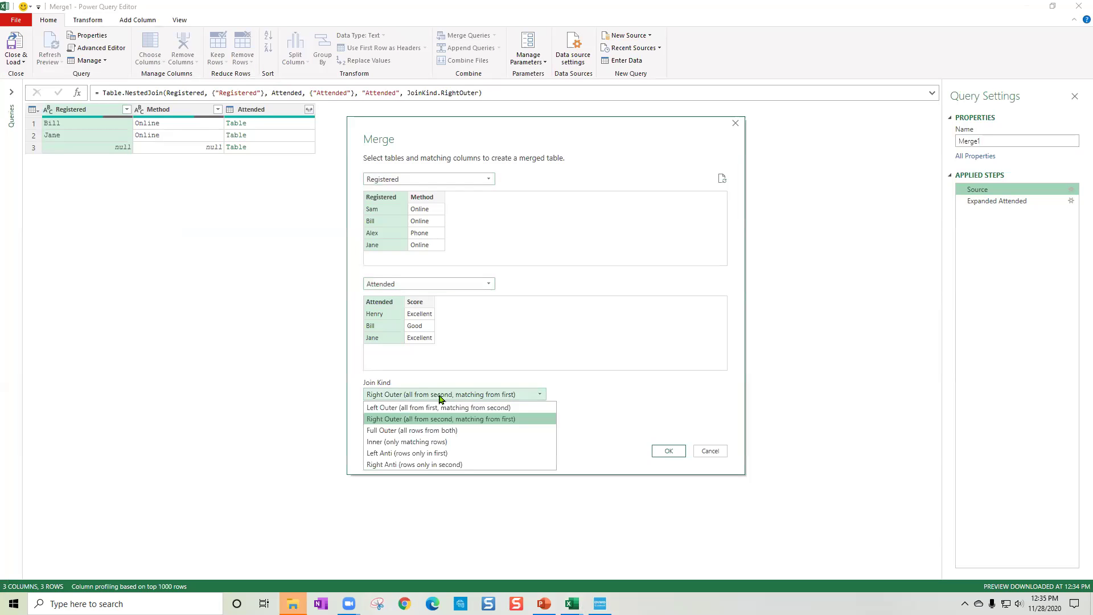
{"action": "left_click", "coordinate": [487, 423]}
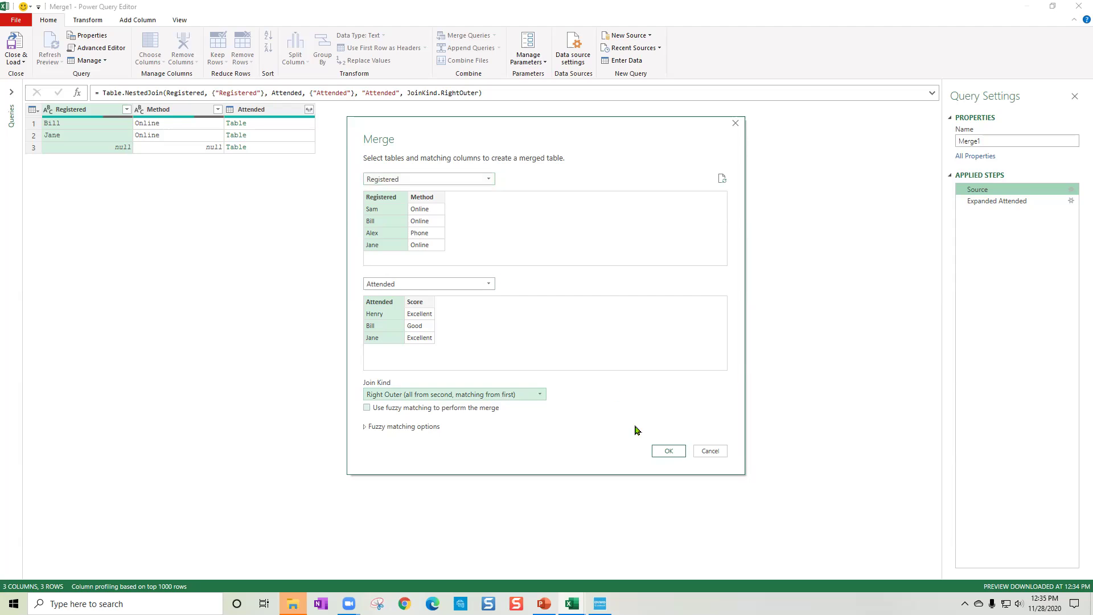
{"action": "left_click", "coordinate": [669, 451]}
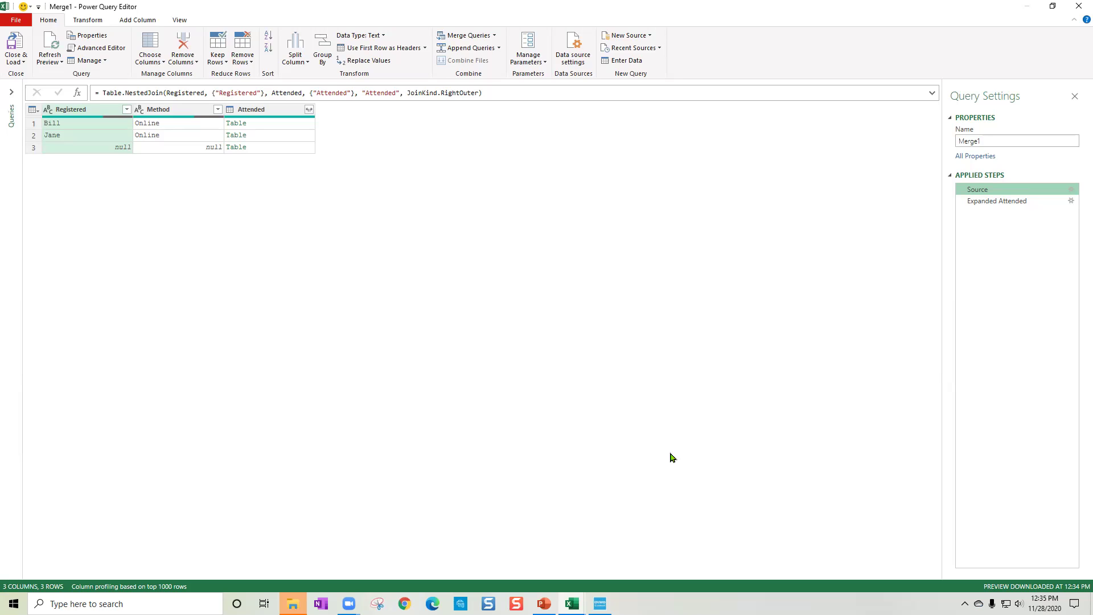
{"action": "left_click", "coordinate": [310, 110]}
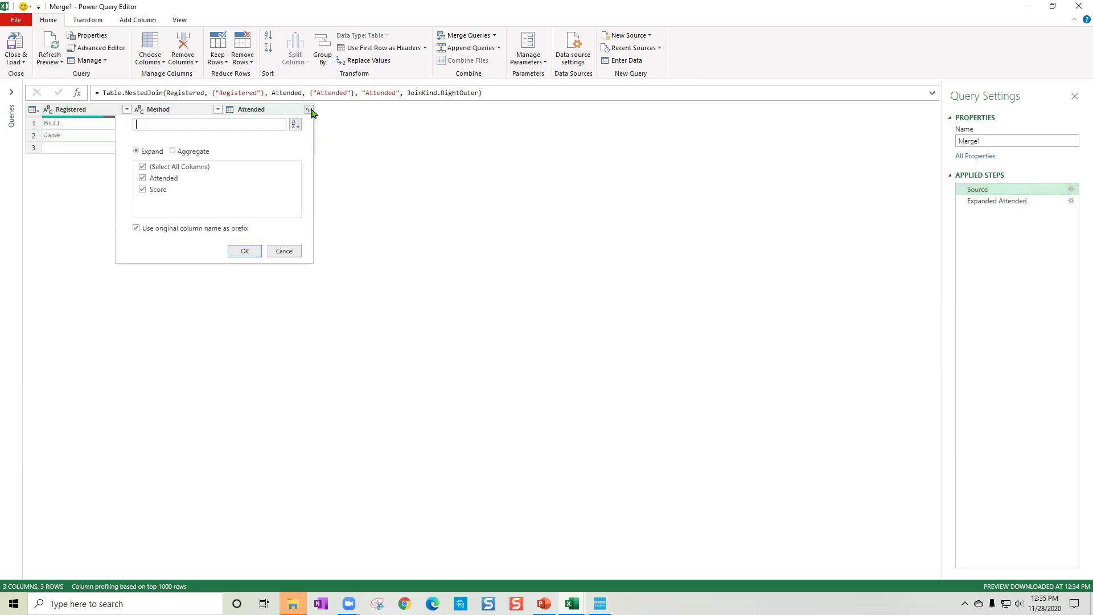
{"action": "left_click", "coordinate": [253, 253]}
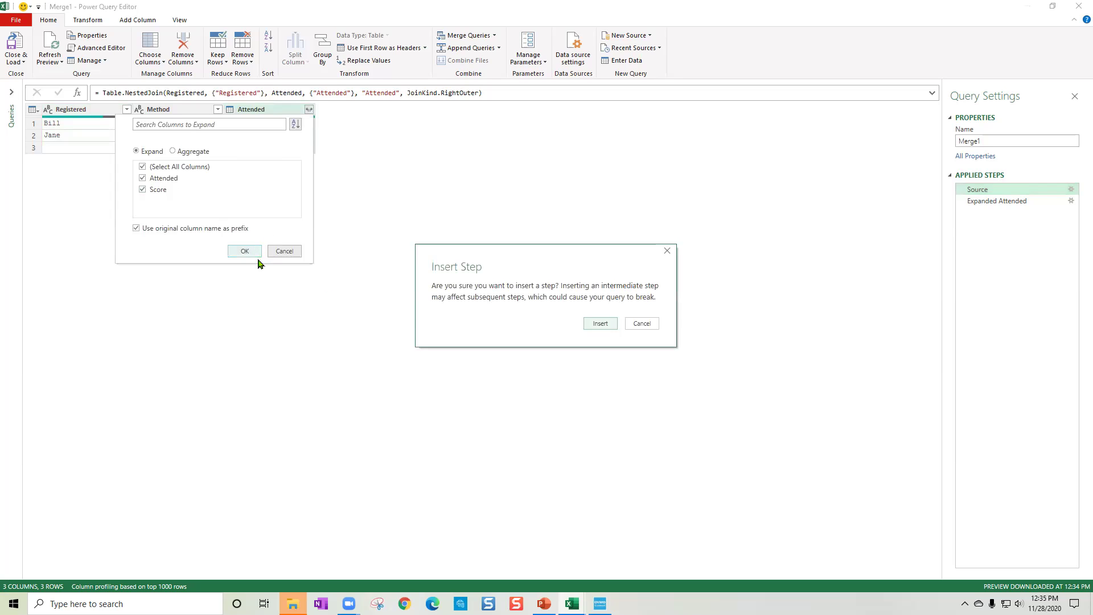
{"action": "left_click", "coordinate": [630, 324]}
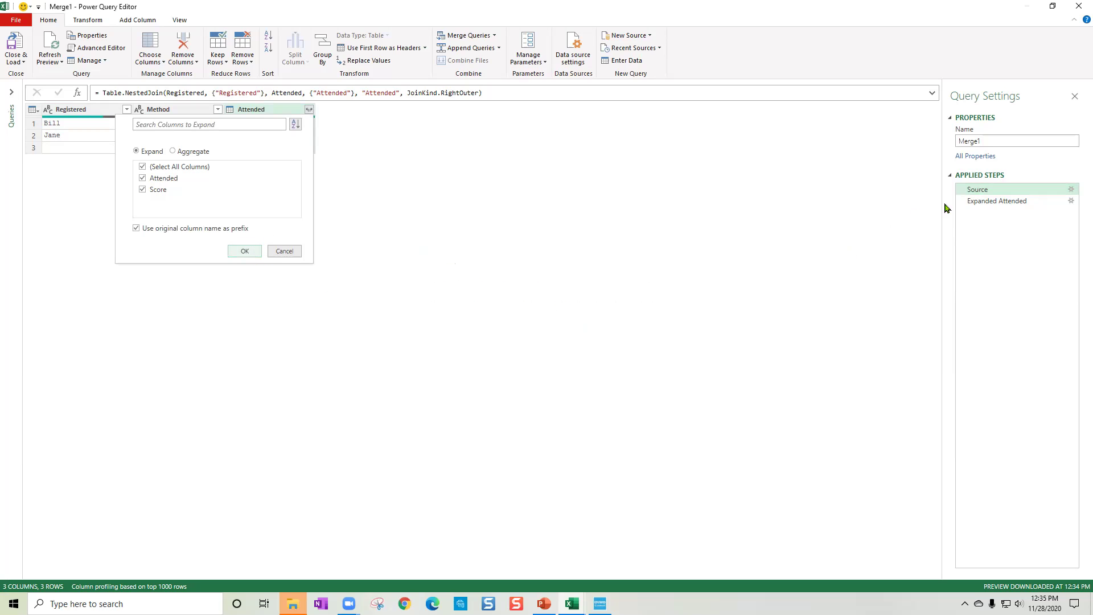
Return to the Expanded Attended step of Merge1 and close the query editor, loading the query to the worksheet
{"action": "left_click", "coordinate": [989, 204]}
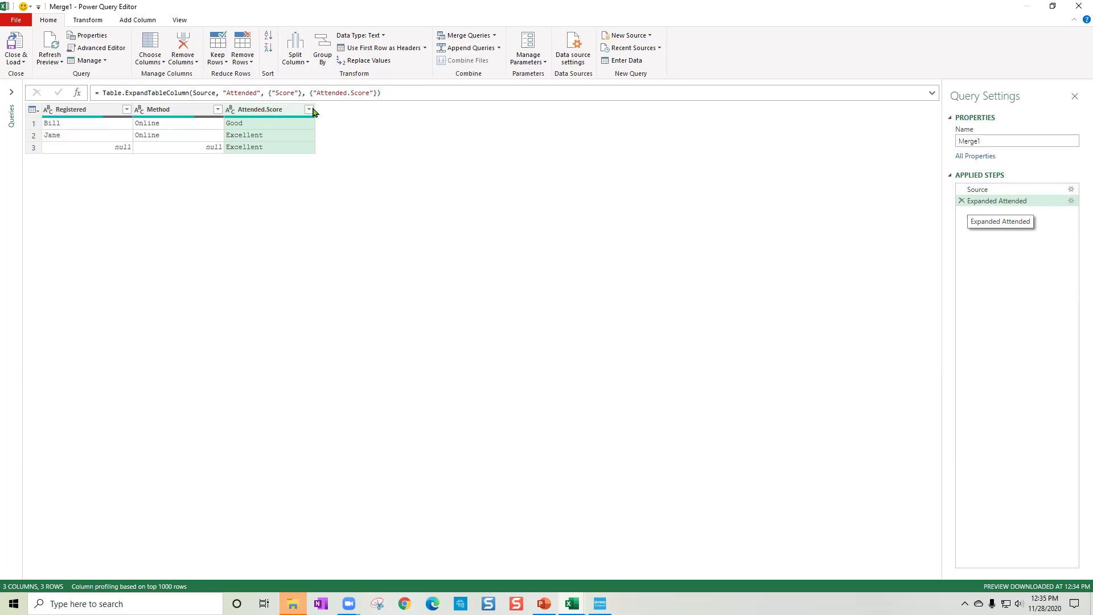
{"action": "left_click", "coordinate": [987, 141]}
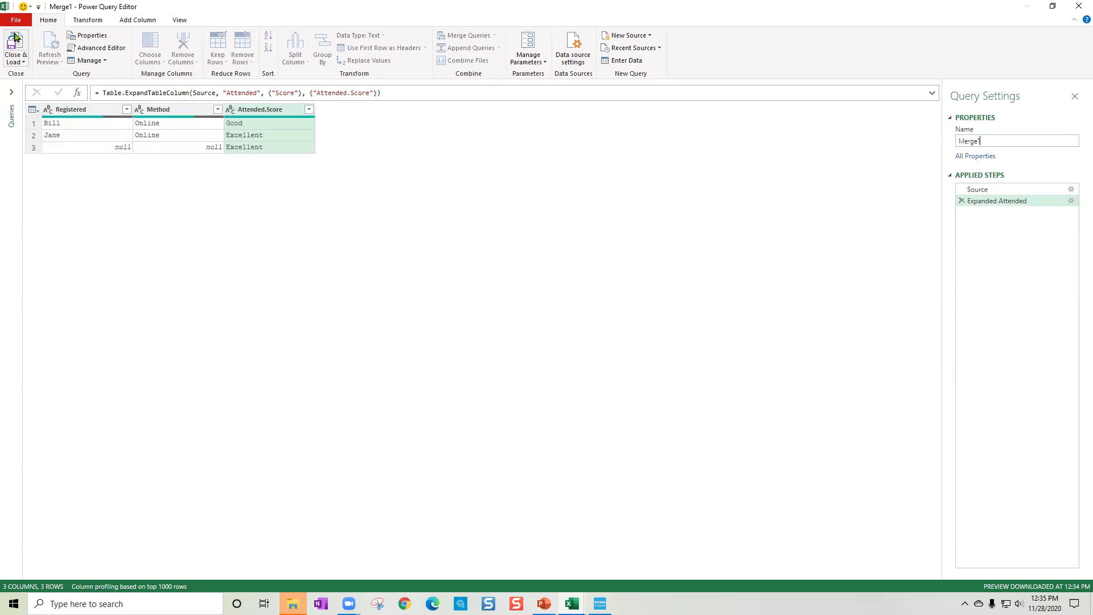
{"action": "left_click", "coordinate": [16, 38]}
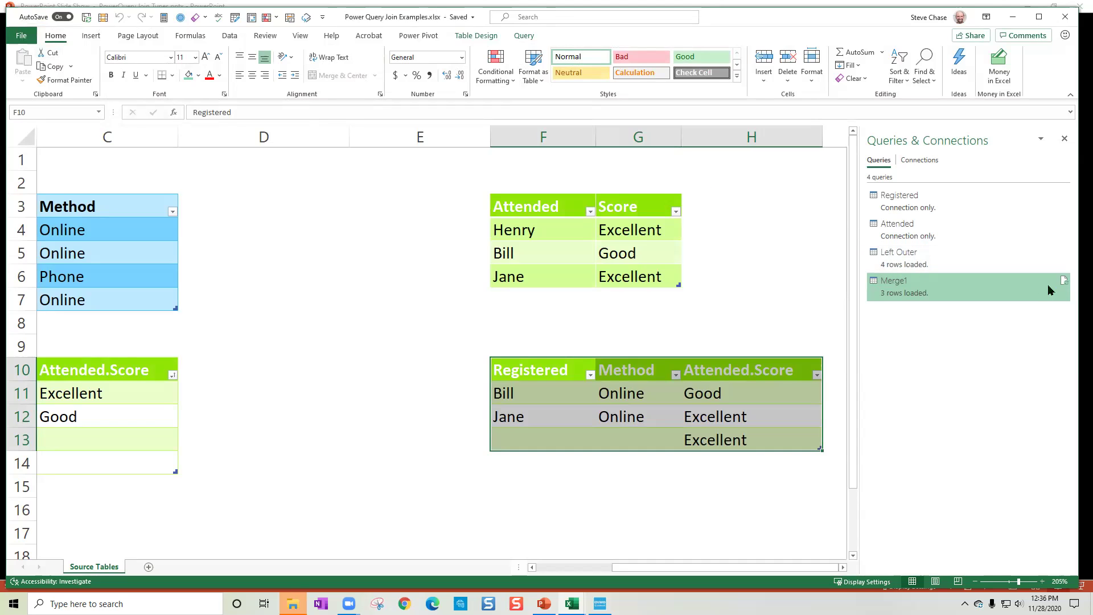
Reopen the Merge1 query's Source merge settings and review the Registered and Attended tables, their matching columns and the Right Outer join kind
{"action": "double_click", "coordinate": [894, 282]}
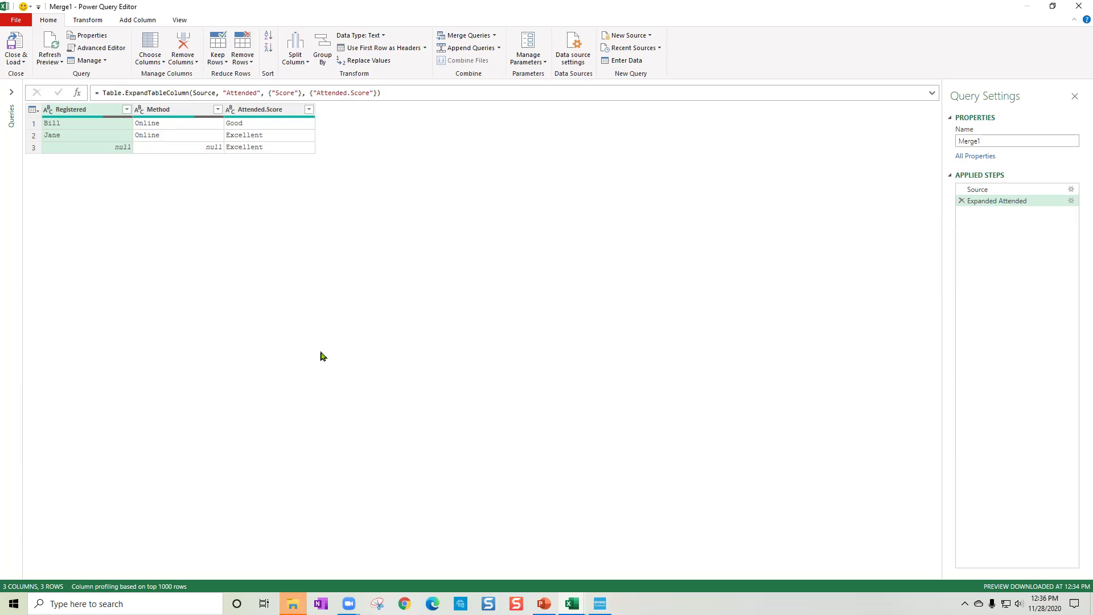
{"action": "left_click", "coordinate": [1001, 192]}
{"action": "left_click", "coordinate": [1070, 189]}
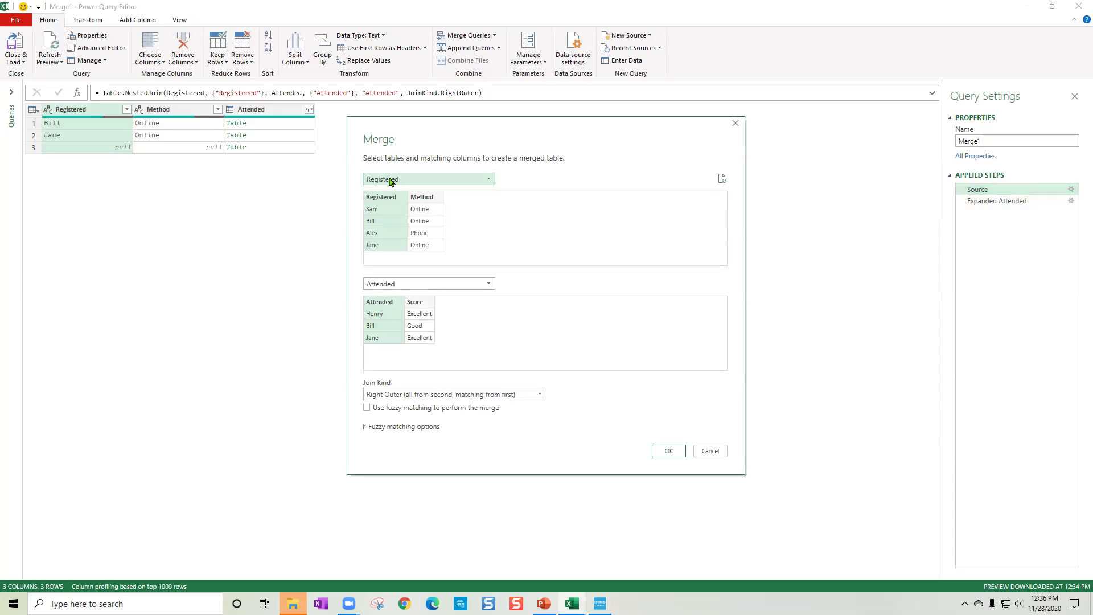
{"action": "left_click", "coordinate": [402, 180]}
{"action": "left_click", "coordinate": [402, 217]}
{"action": "left_click", "coordinate": [412, 284]}
{"action": "left_click", "coordinate": [408, 299]}
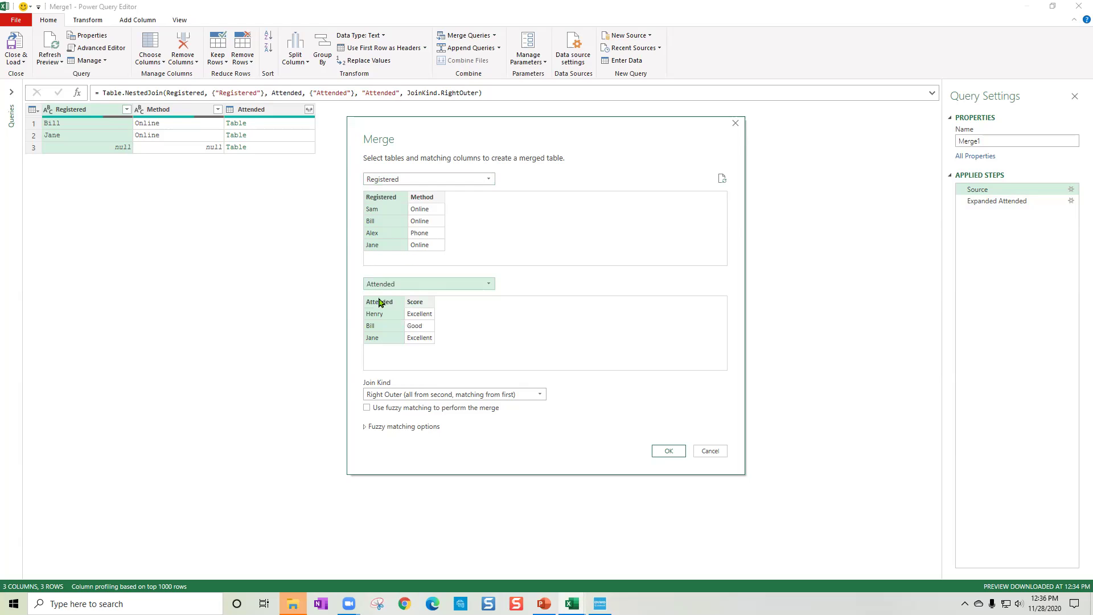
{"action": "left_click", "coordinate": [381, 302]}
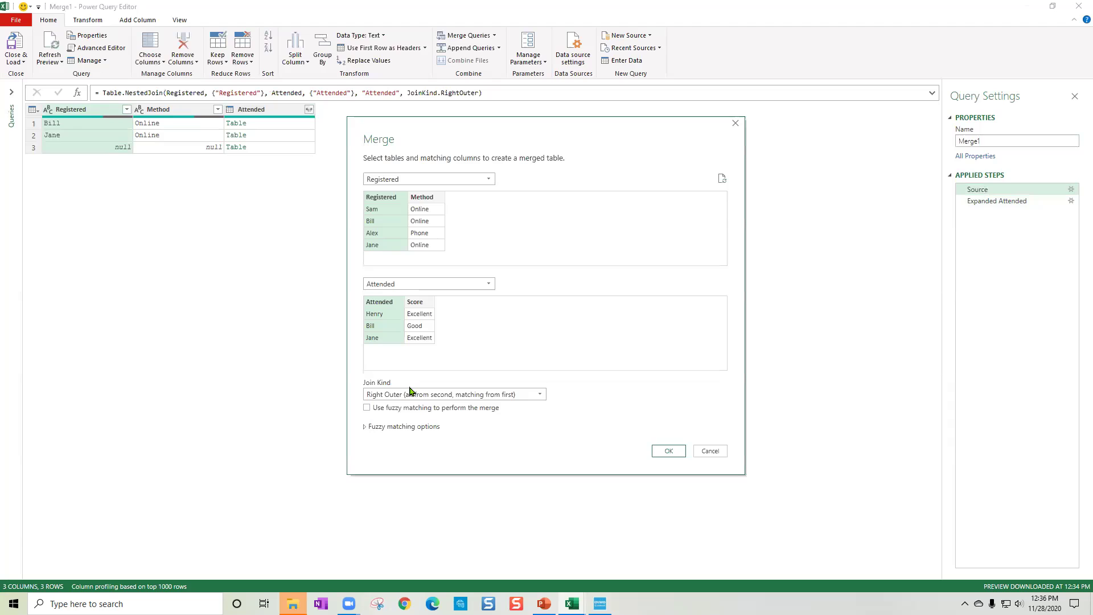
{"action": "left_click", "coordinate": [476, 398]}
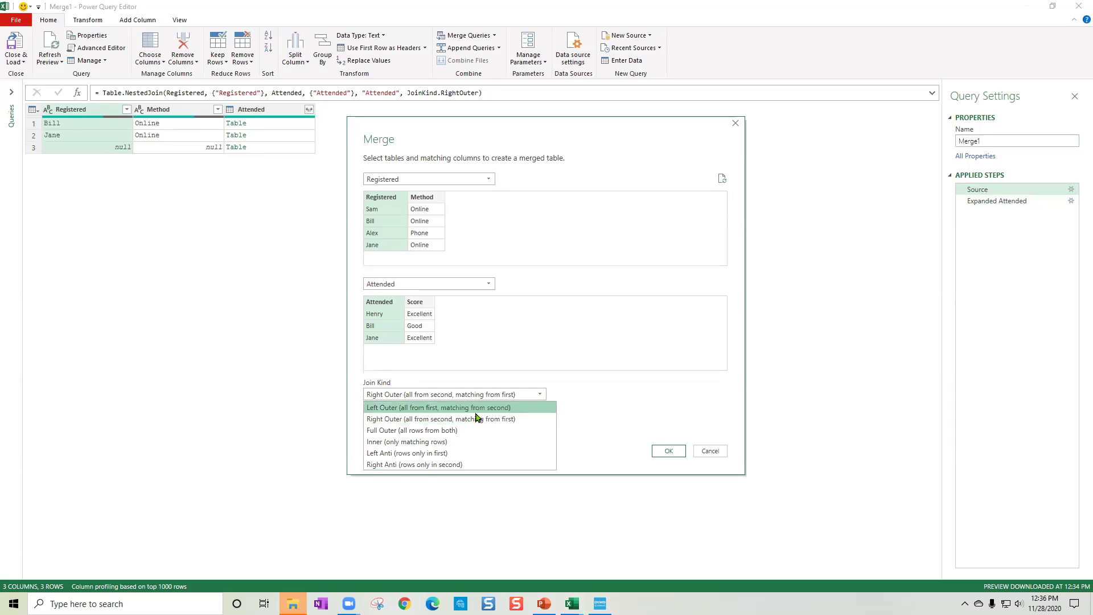
{"action": "left_click", "coordinate": [428, 419]}
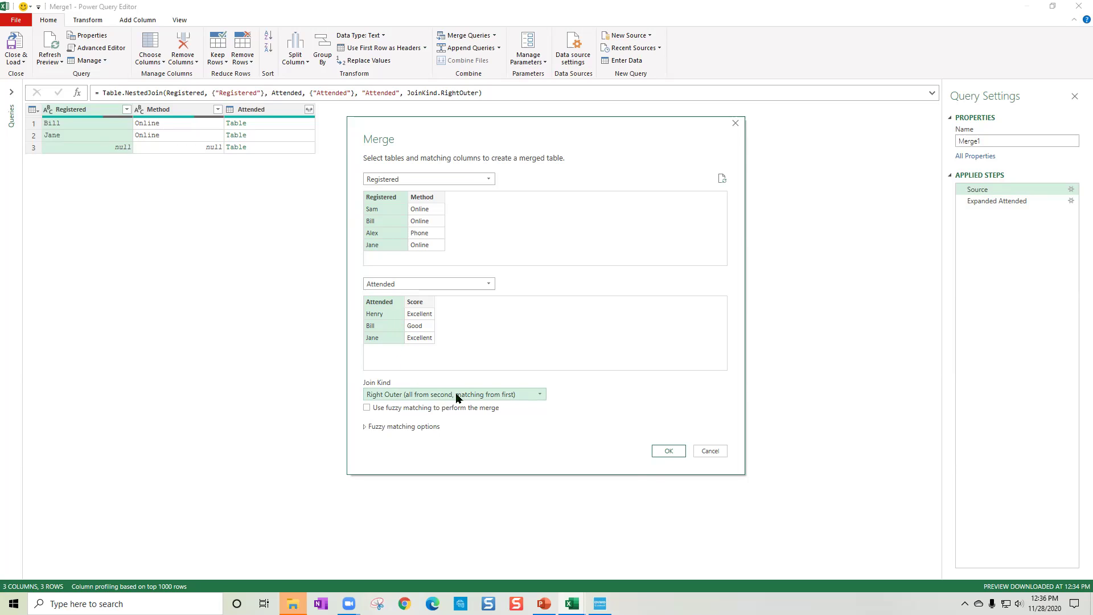
{"action": "left_click", "coordinate": [669, 453]}
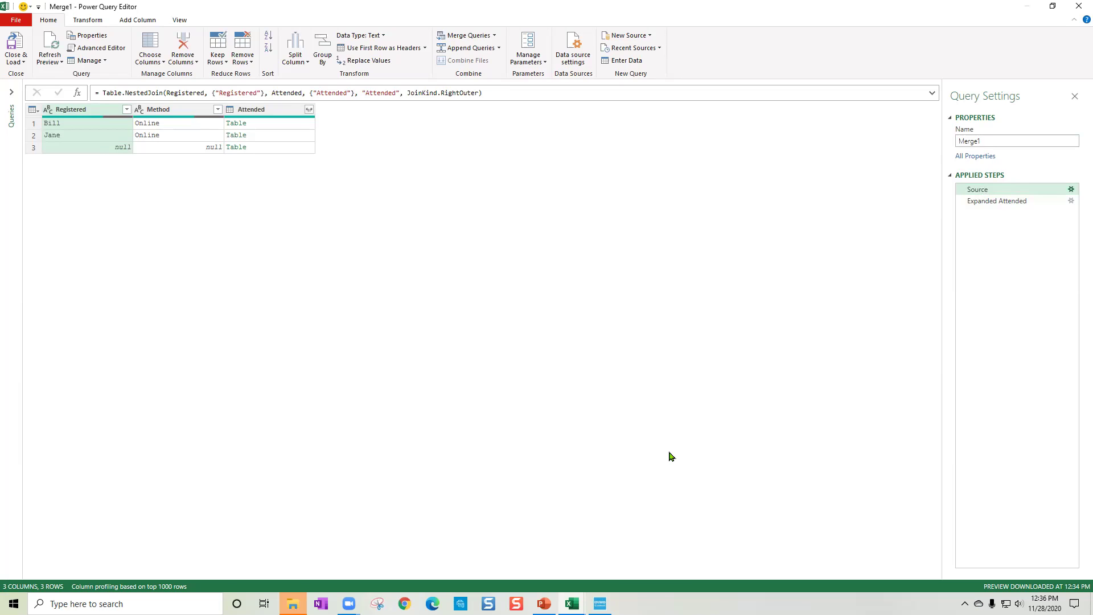
{"action": "left_click", "coordinate": [309, 109]}
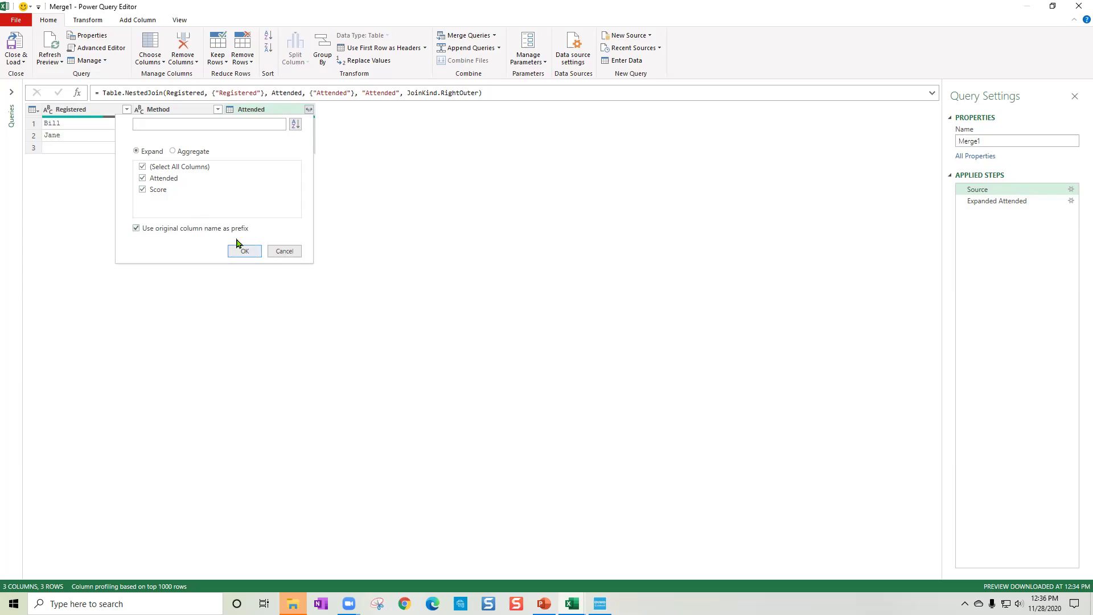
{"action": "left_click", "coordinate": [248, 255]}
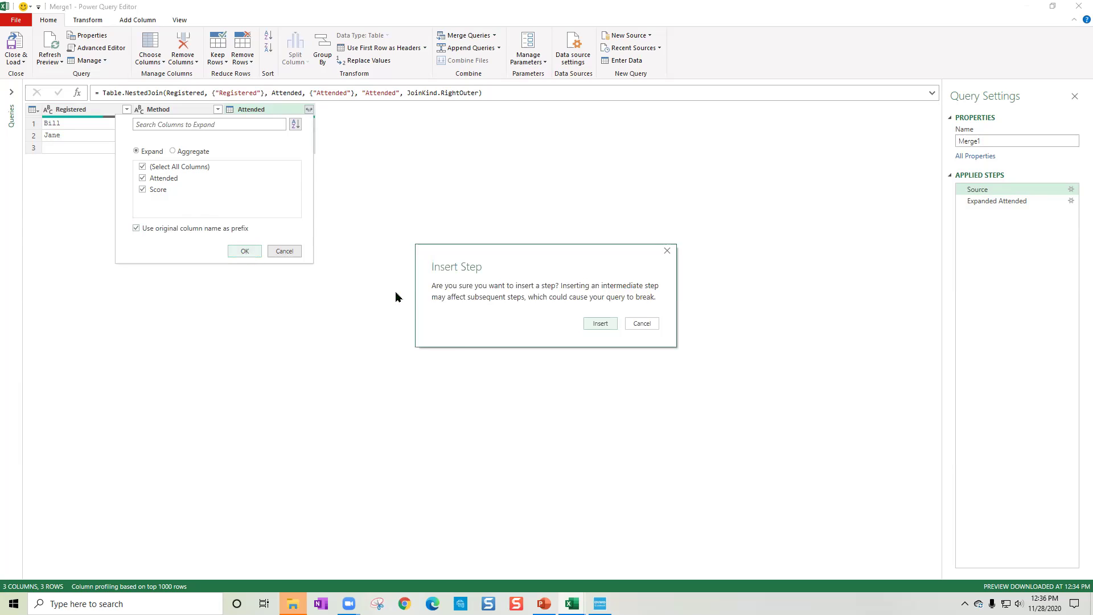
{"action": "left_click", "coordinate": [642, 323]}
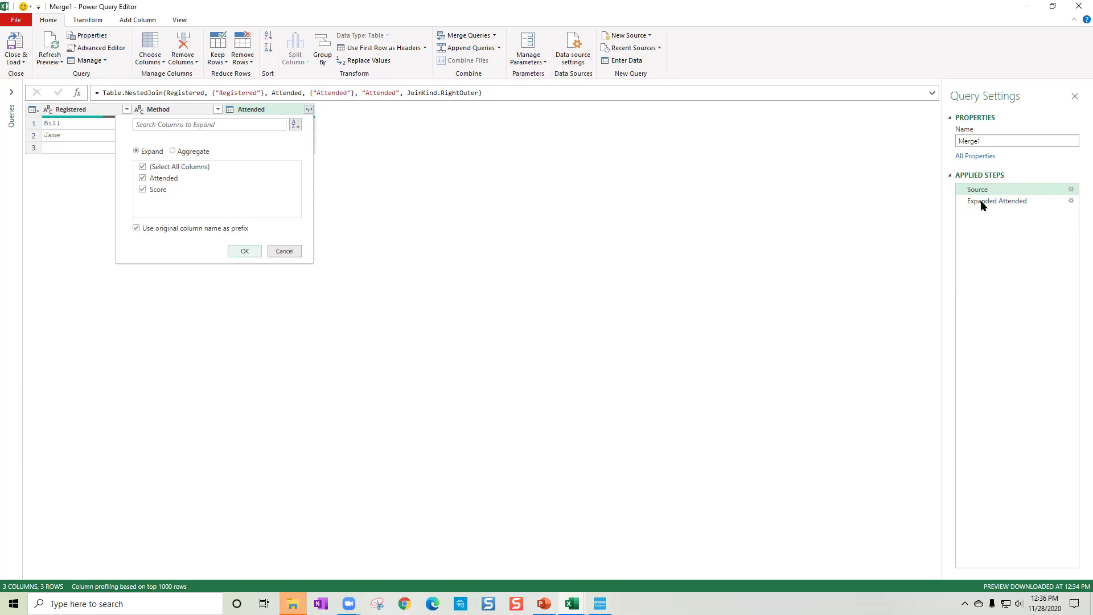
Edit the Expanded Attended step to include the Attended column alongside Score, and inspect the unmatched row in the preview
{"action": "left_click", "coordinate": [1059, 201]}
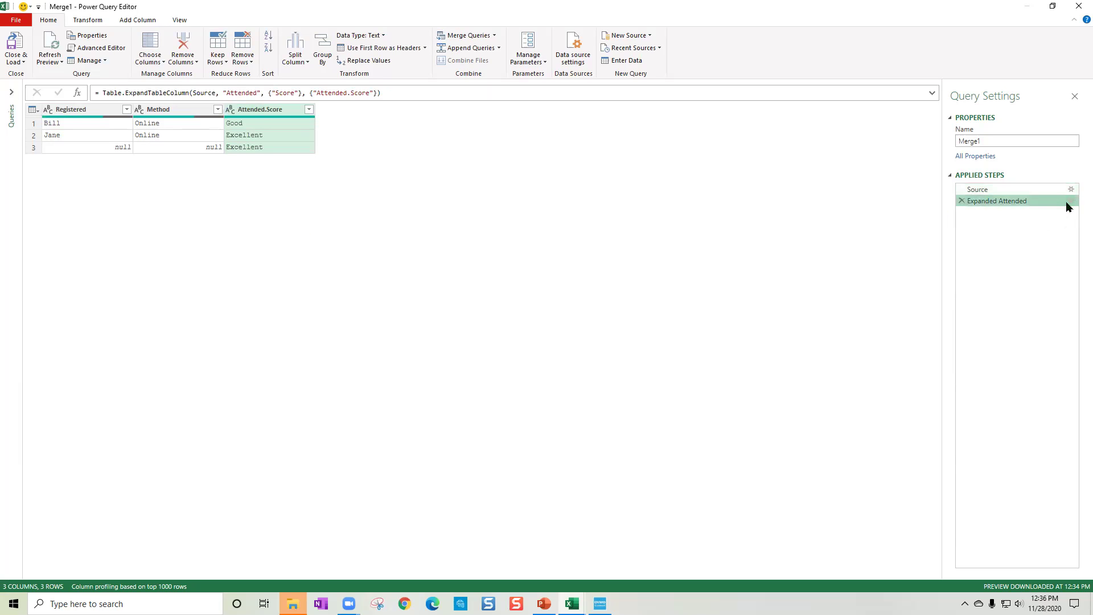
{"action": "left_click", "coordinate": [1070, 201]}
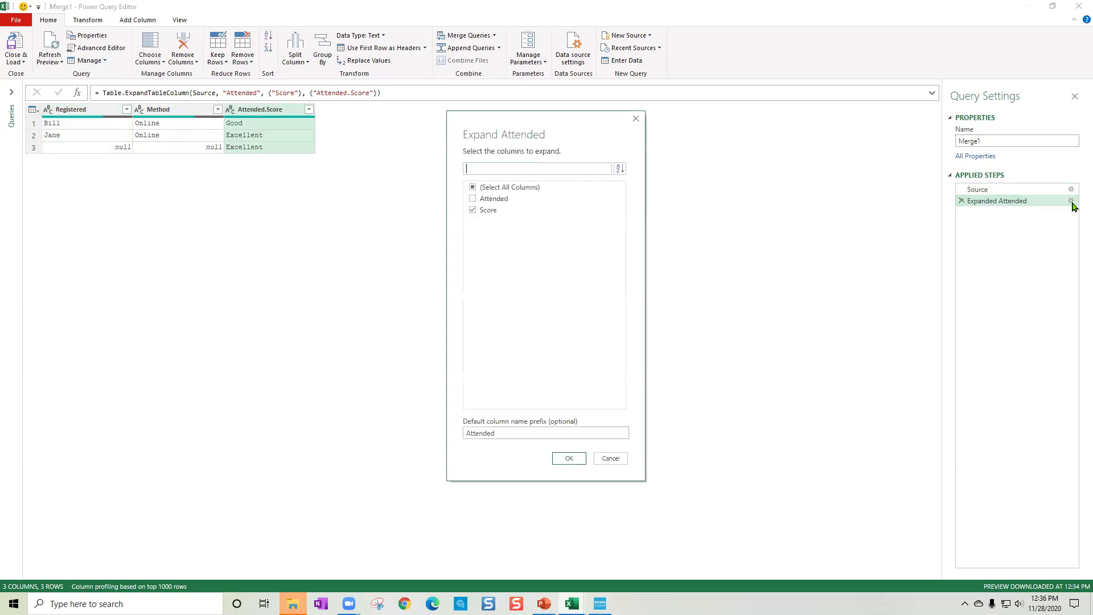
{"action": "left_click", "coordinate": [473, 199]}
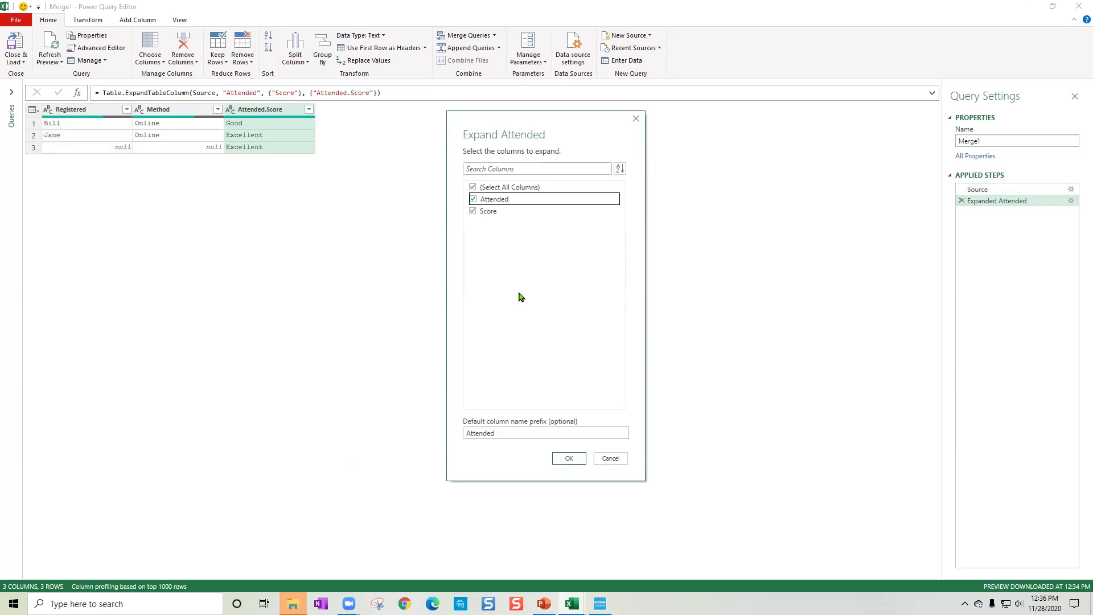
{"action": "left_click", "coordinate": [565, 456]}
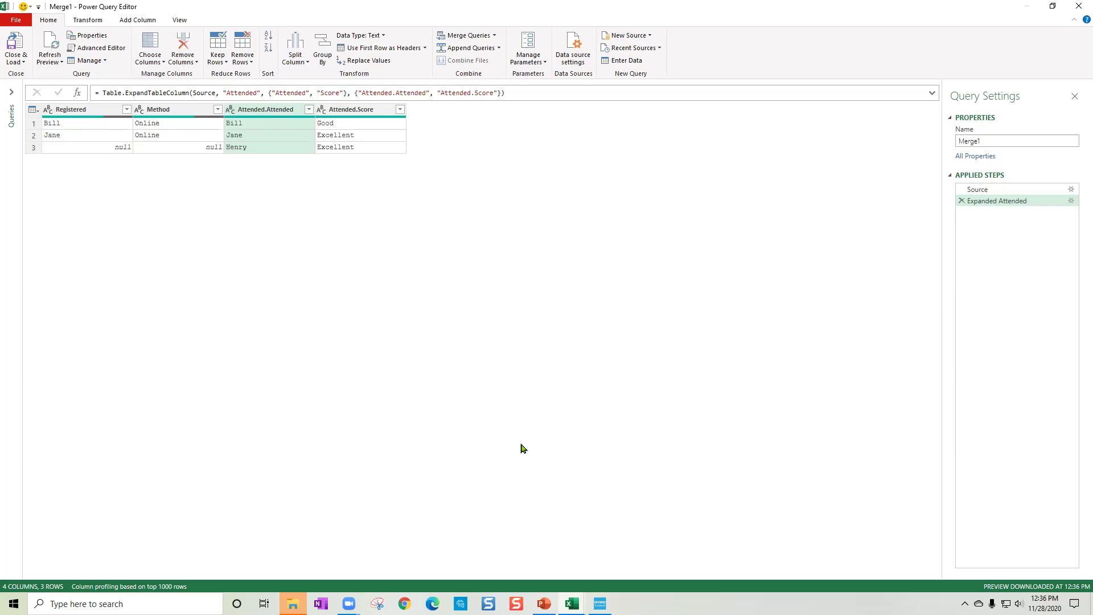
{"action": "left_click", "coordinate": [278, 149]}
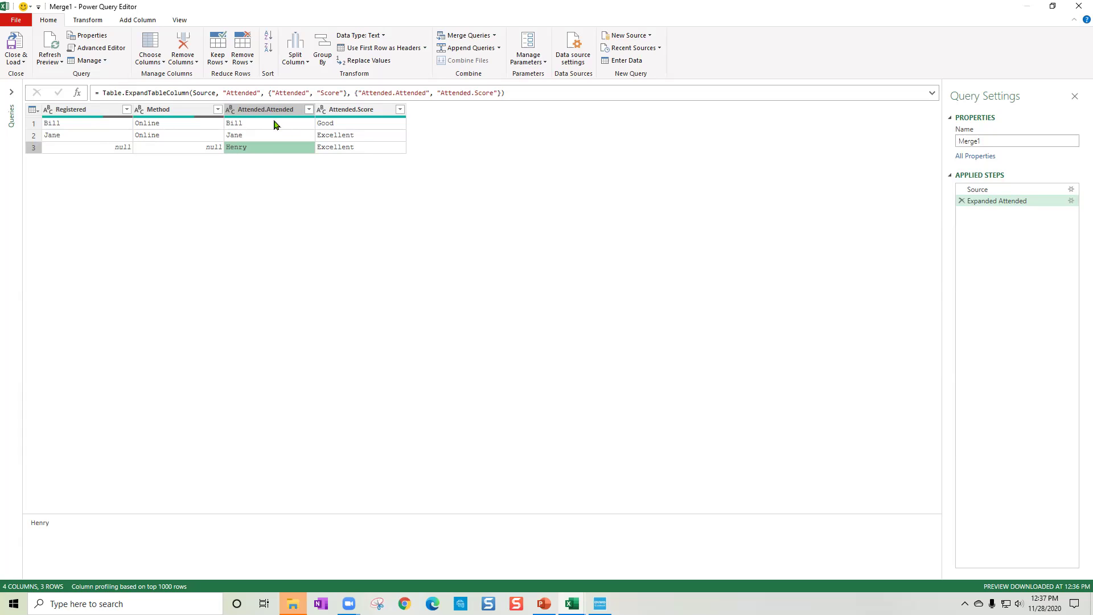
{"action": "left_click", "coordinate": [127, 109]}
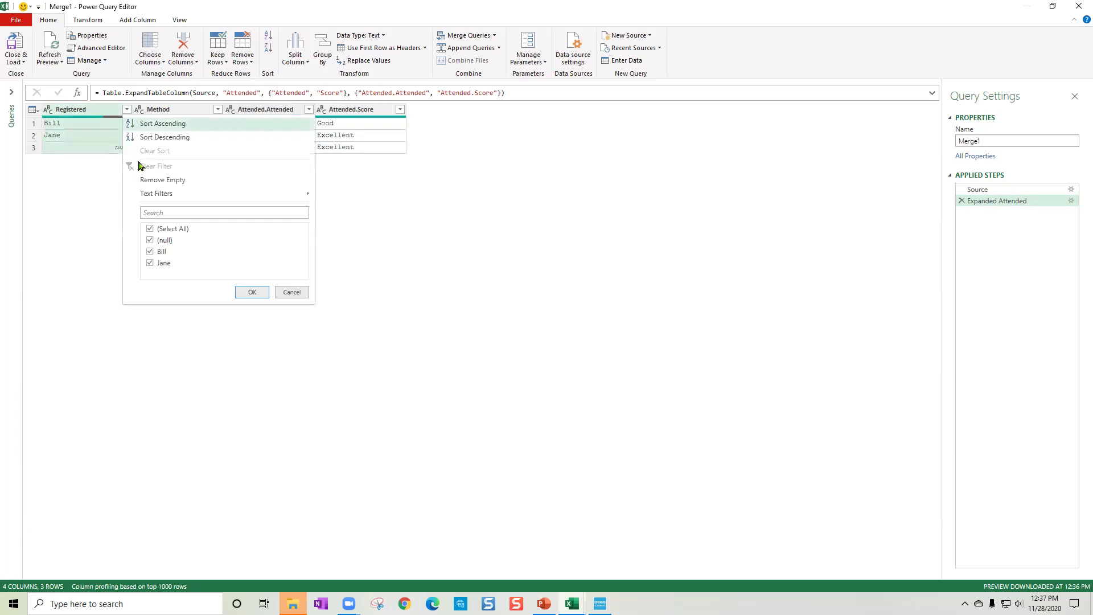
{"action": "left_click", "coordinate": [329, 146]}
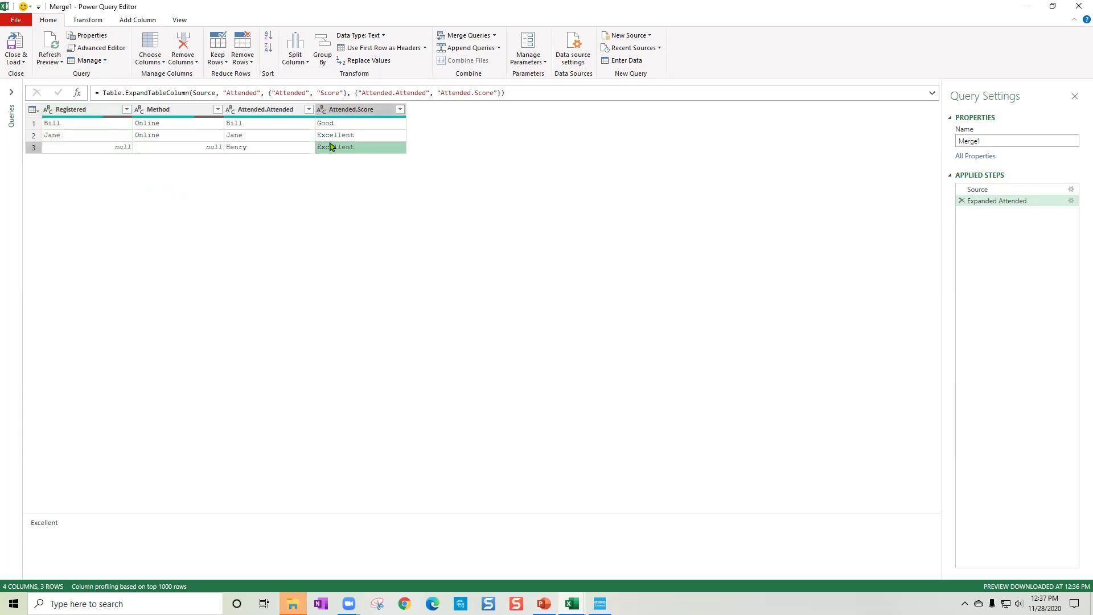
Rename the Merge1 query as Right Outer and load it back to the worksheet
{"action": "left_click", "coordinate": [998, 142]}
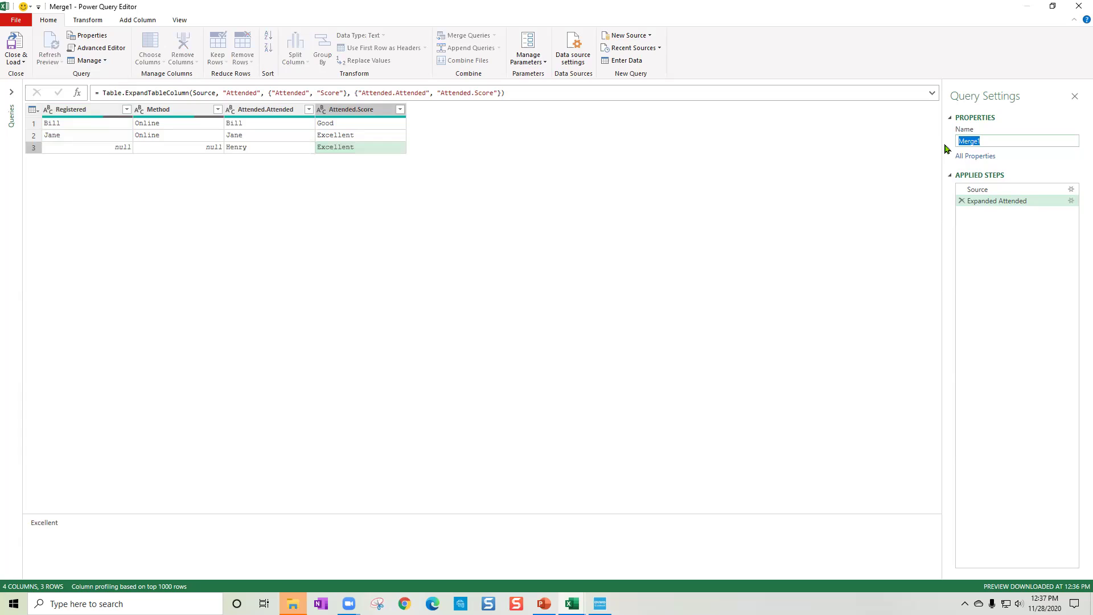
{"action": "type", "text": "Right Outer"}
{"action": "left_click", "coordinate": [15, 50]}
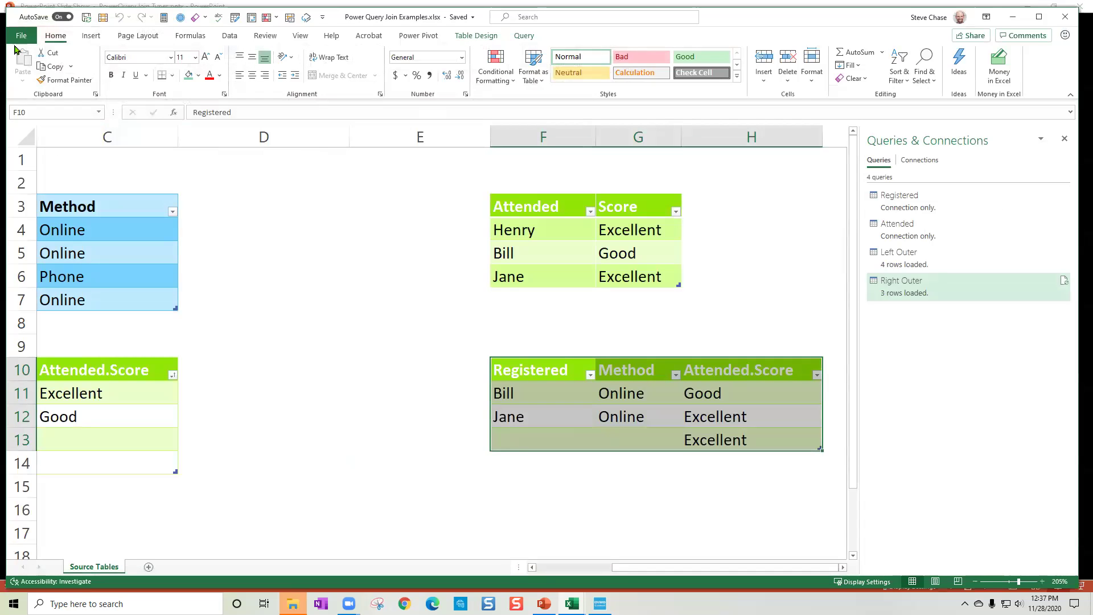
Compare the Attended.Attended and Attended.Score columns and the row 13 cells of the result table with the Attended source table
{"action": "left_click", "coordinate": [719, 439]}
{"action": "left_click_drag", "start_coordinate": [735, 567], "coordinate": [775, 570]}
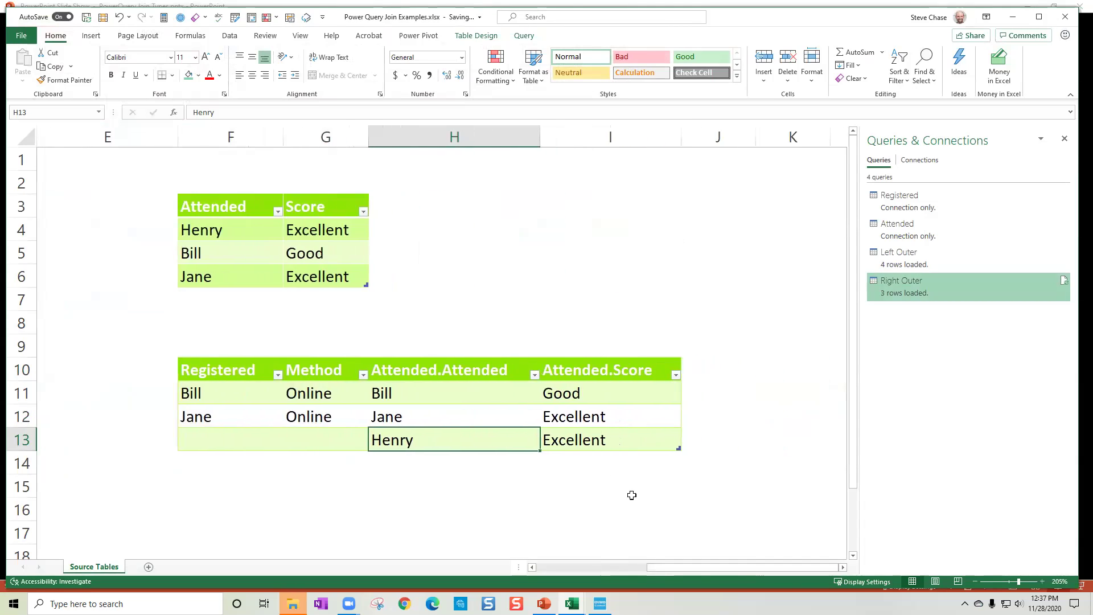
{"action": "left_click_drag", "start_coordinate": [598, 442], "coordinate": [592, 393]}
{"action": "left_click", "coordinate": [469, 443]}
{"action": "left_click_drag", "start_coordinate": [236, 235], "coordinate": [236, 273]}
{"action": "left_click_drag", "start_coordinate": [439, 442], "coordinate": [575, 393]}
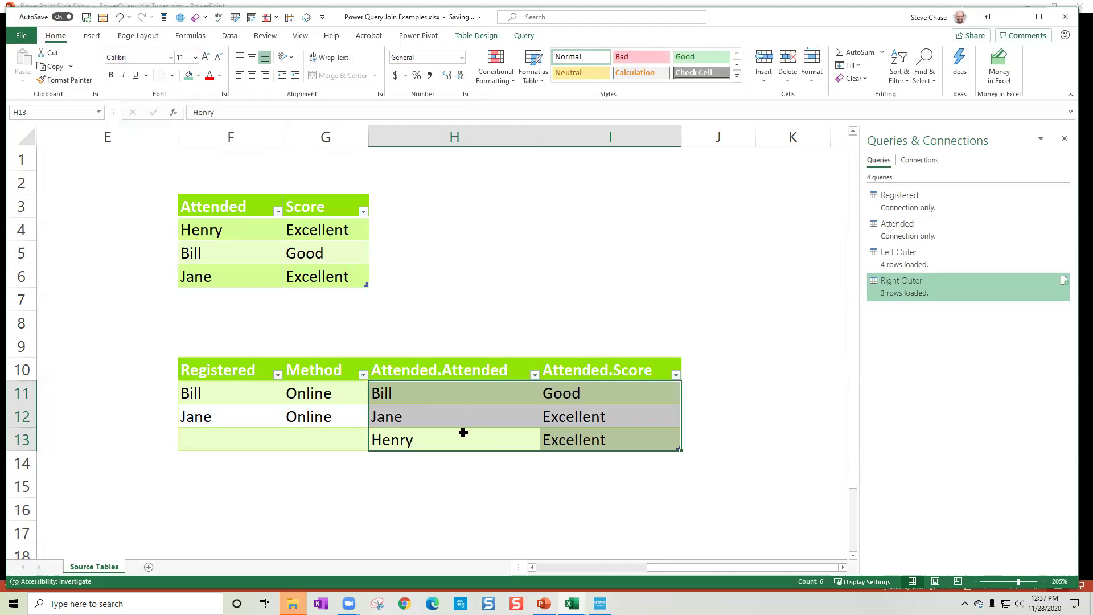
{"action": "left_click_drag", "start_coordinate": [330, 442], "coordinate": [261, 436]}
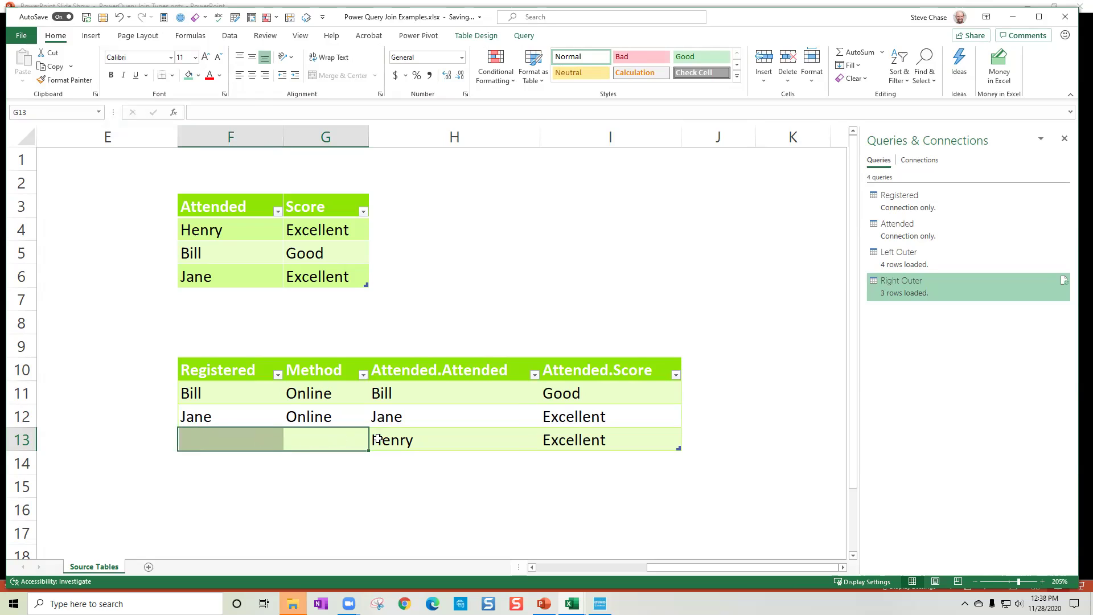
{"action": "left_click", "coordinate": [402, 438]}
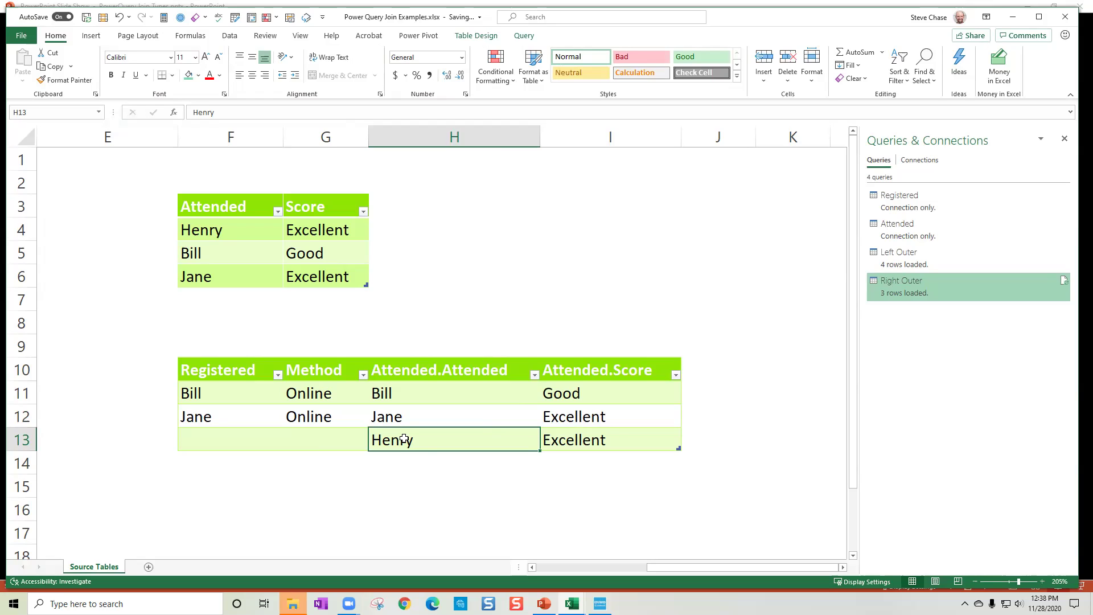
Switch to the PowerPoint slide show and point out the Right Anti example on the Examples of Join Kinds slide with the laser pointer
{"action": "mouse_move", "coordinate": [544, 603]}
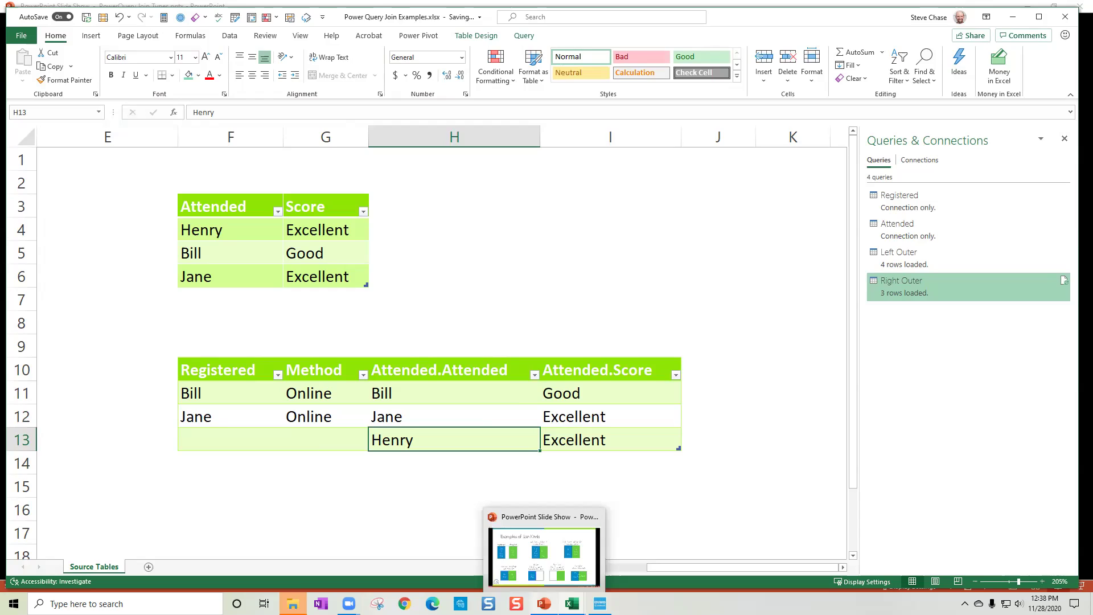
{"action": "left_click", "coordinate": [543, 561]}
{"action": "key", "text": "ctrl+l"}
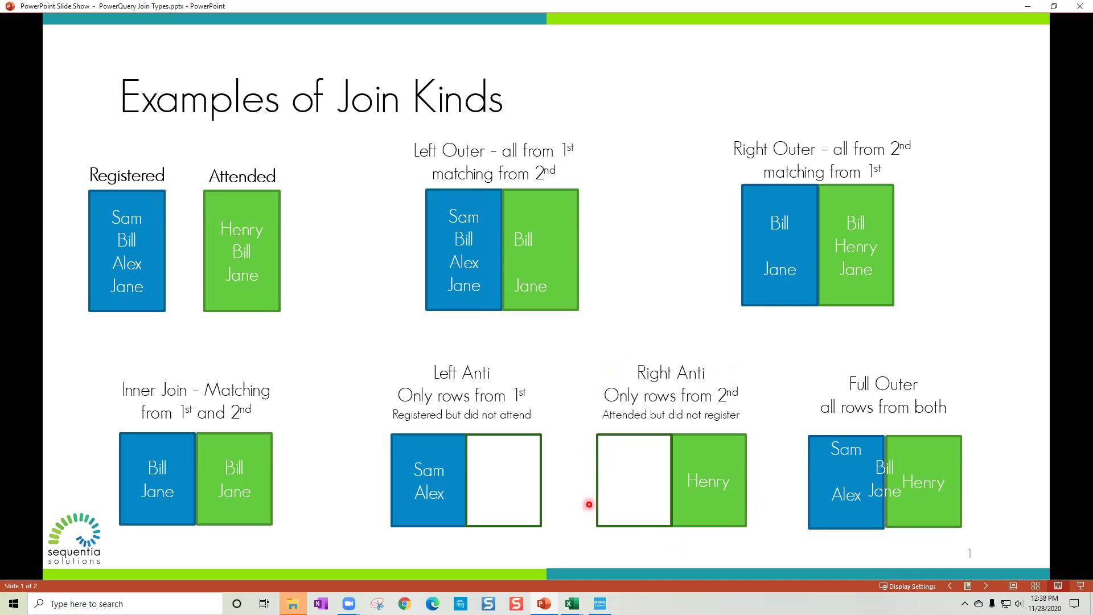
{"action": "left_click", "coordinate": [735, 464]}
Switch back to Excel, open the Right Outer query in the Power Query Editor and select the Registered query from the list of queries
{"action": "key", "text": "alt+Tab"}
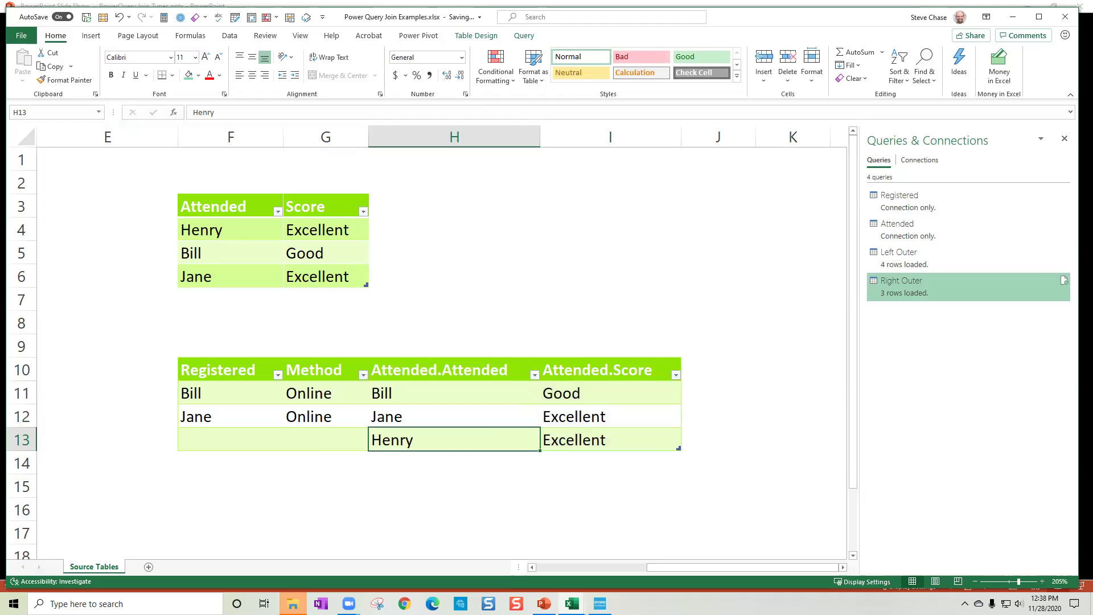
{"action": "left_click", "coordinate": [905, 293]}
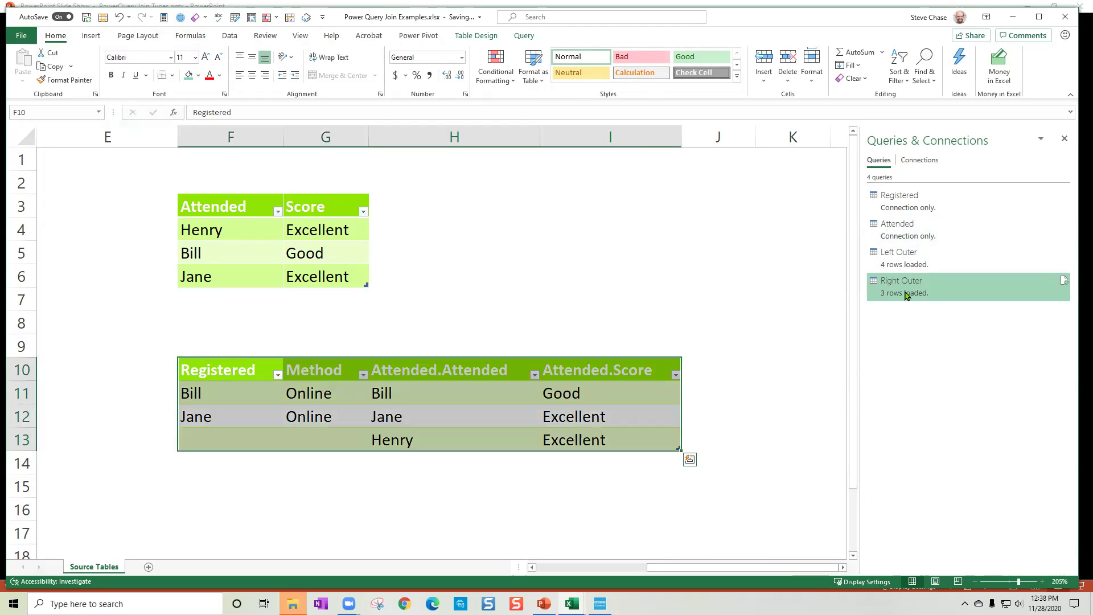
{"action": "double_click", "coordinate": [906, 294]}
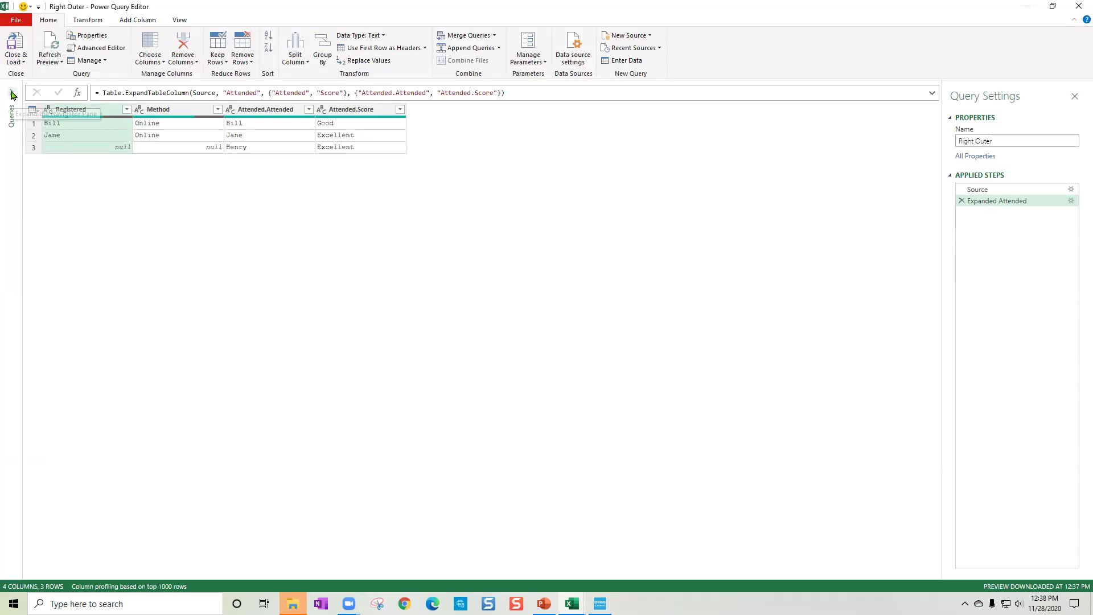
{"action": "left_click", "coordinate": [11, 91]}
{"action": "left_click", "coordinate": [20, 104]}
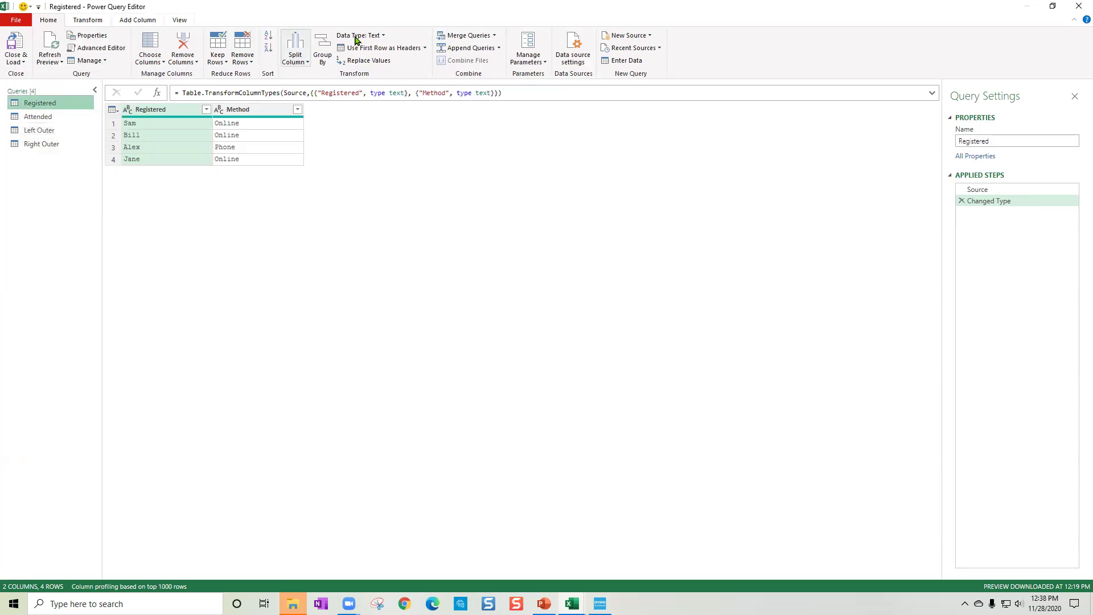
Start a merge as a new query with Registered as the first table and Attended as the second, matching the Registered and Attended columns
{"action": "left_click", "coordinate": [493, 36]}
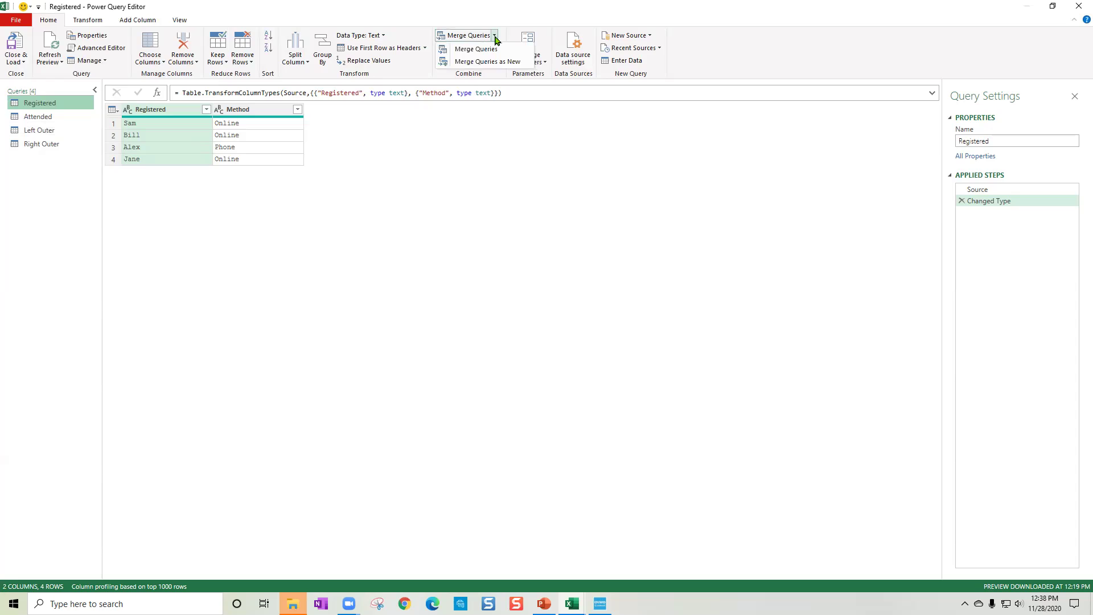
{"action": "left_click", "coordinate": [504, 62]}
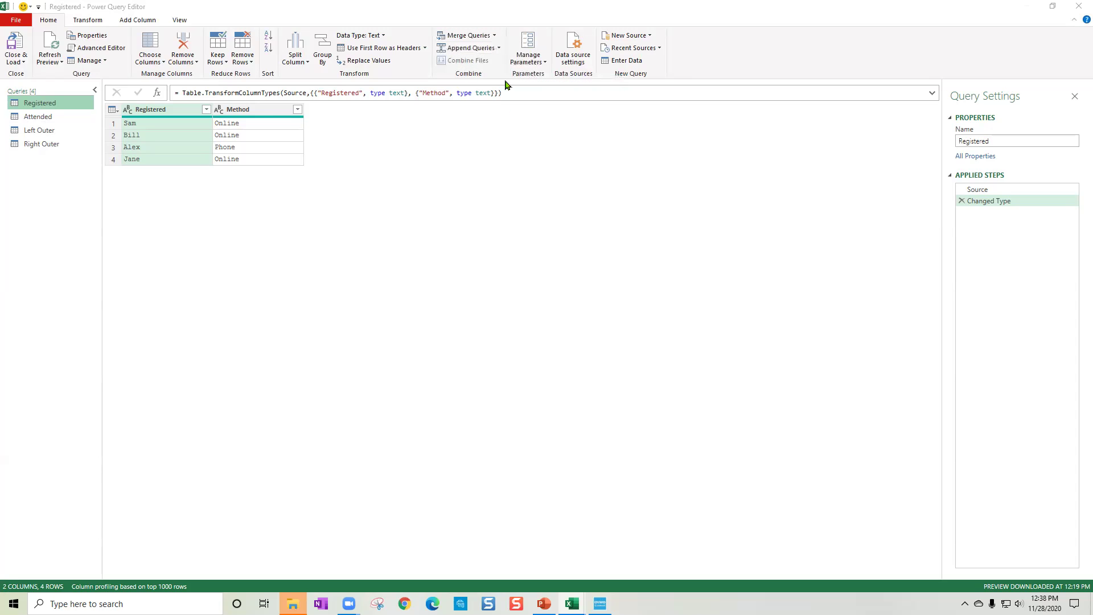
{"action": "left_click", "coordinate": [490, 178]}
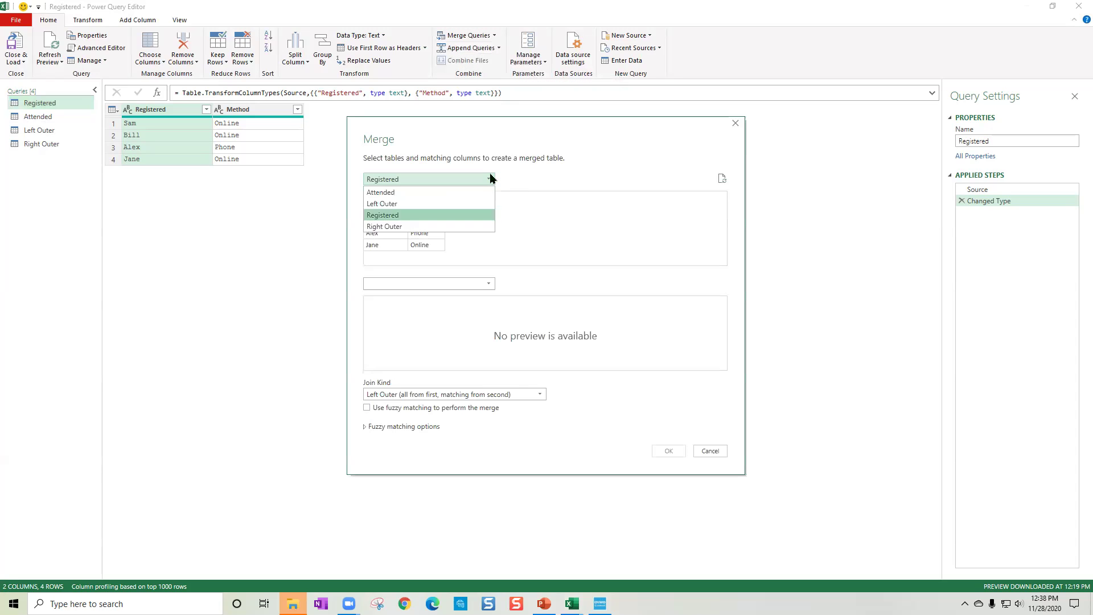
{"action": "left_click", "coordinate": [491, 178]}
{"action": "left_click", "coordinate": [488, 284]}
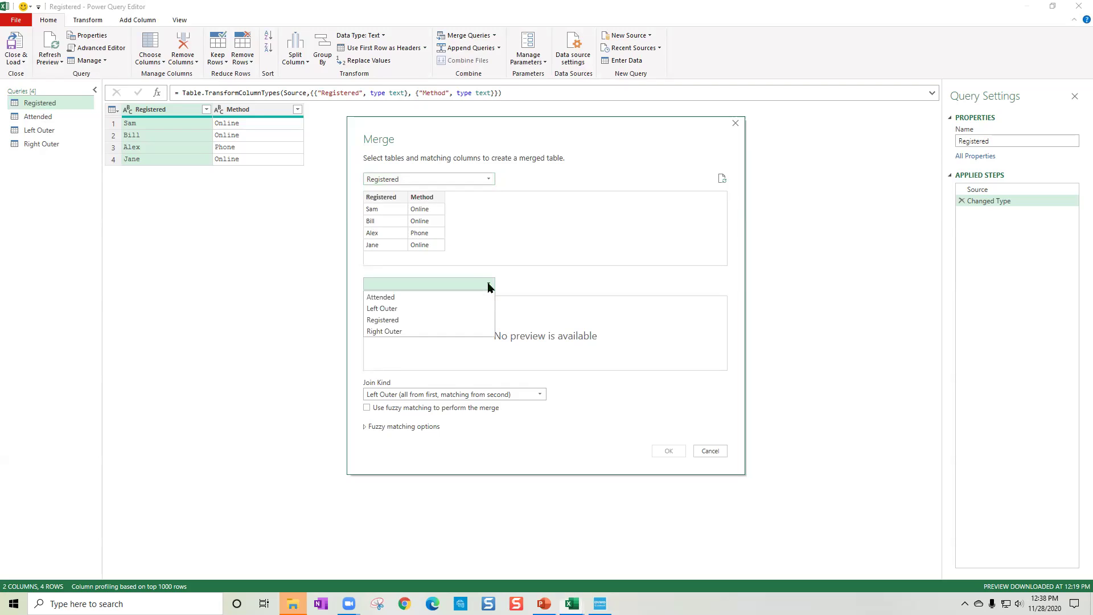
{"action": "left_click", "coordinate": [428, 298]}
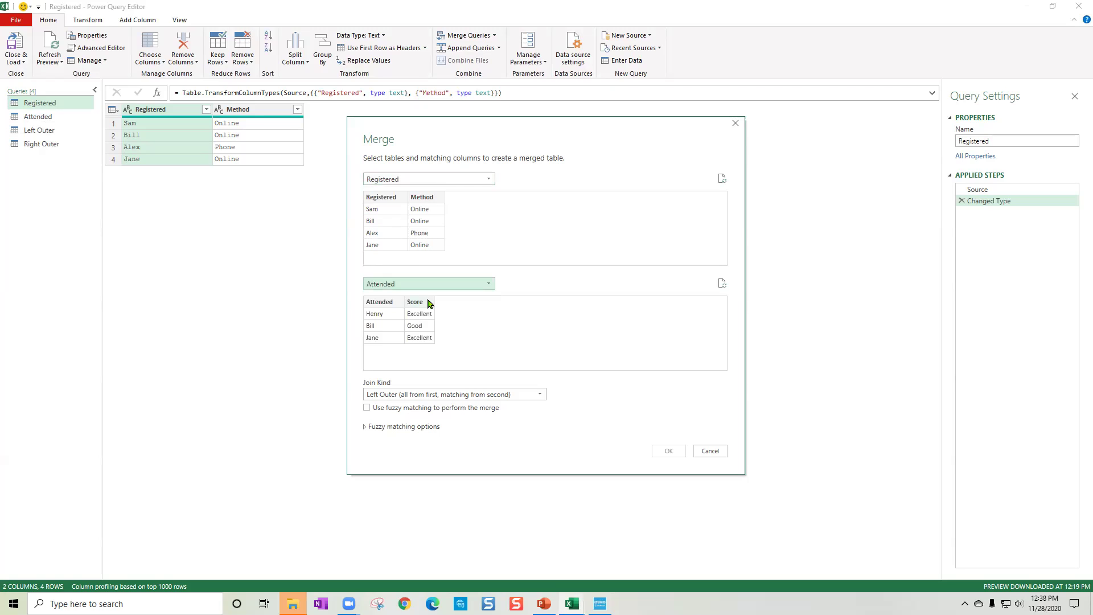
{"action": "left_click", "coordinate": [381, 198]}
{"action": "left_click", "coordinate": [392, 302]}
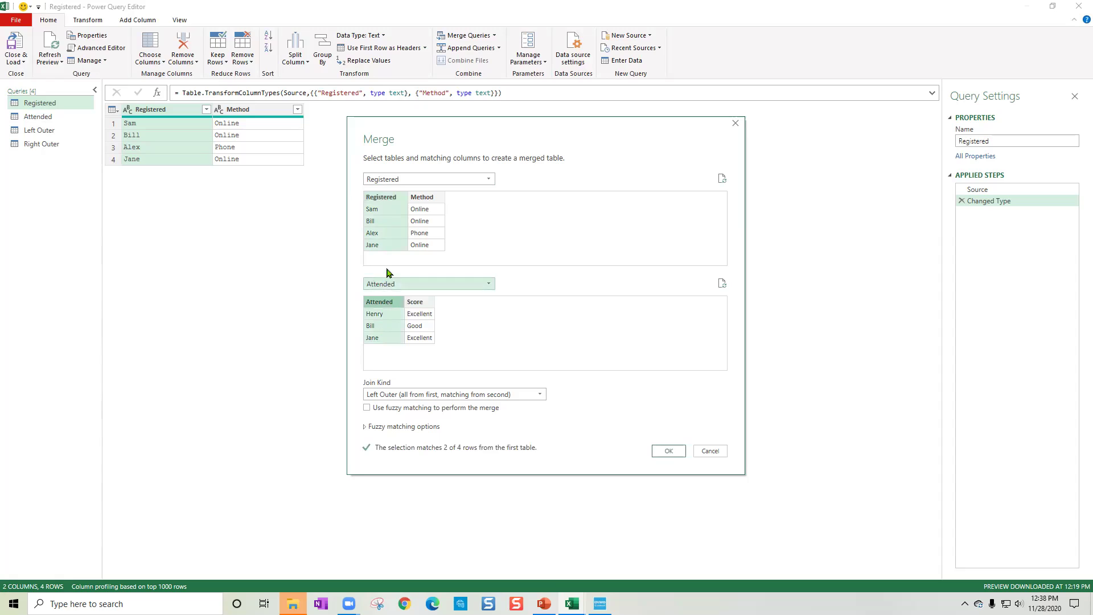
Create the merge with the Right Anti join kind and expand its Attended column into the prefixed Attended and Score columns
{"action": "left_click", "coordinate": [540, 395]}
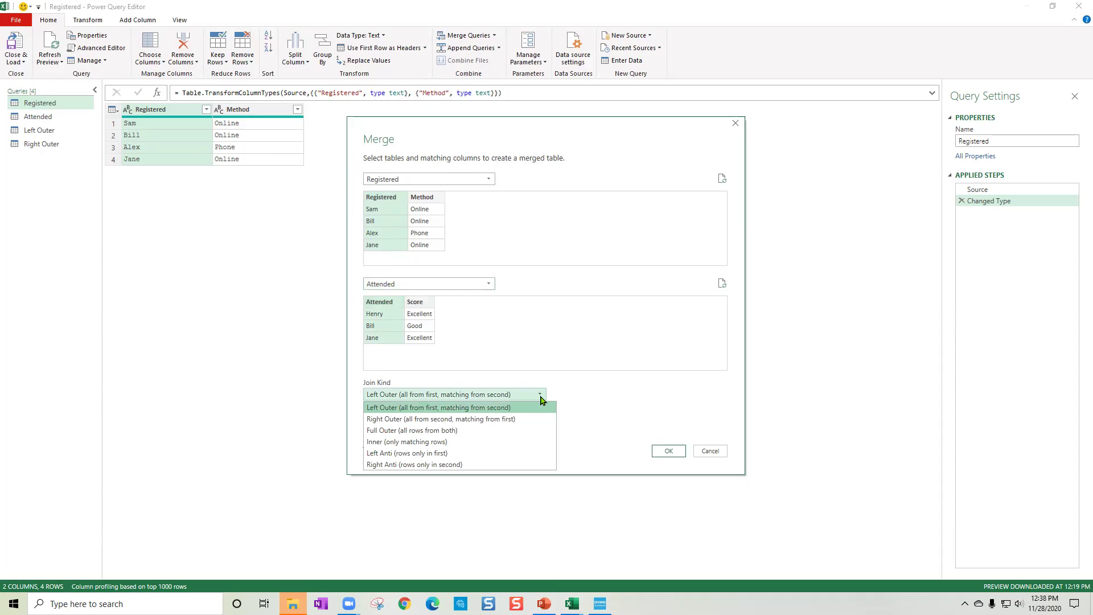
{"action": "left_click", "coordinate": [508, 465]}
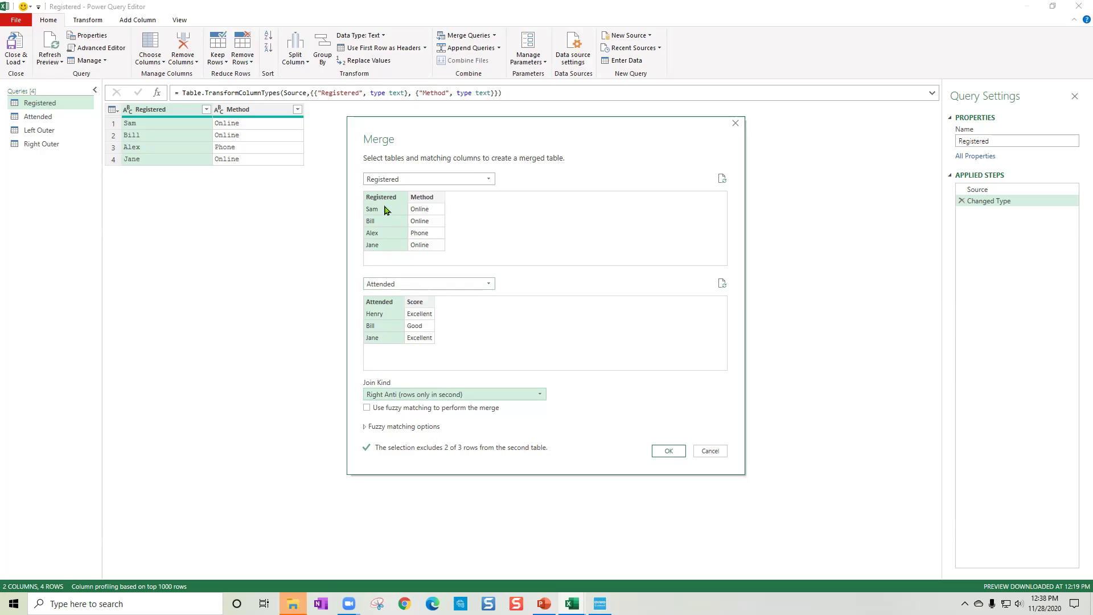
{"action": "left_click", "coordinate": [668, 451]}
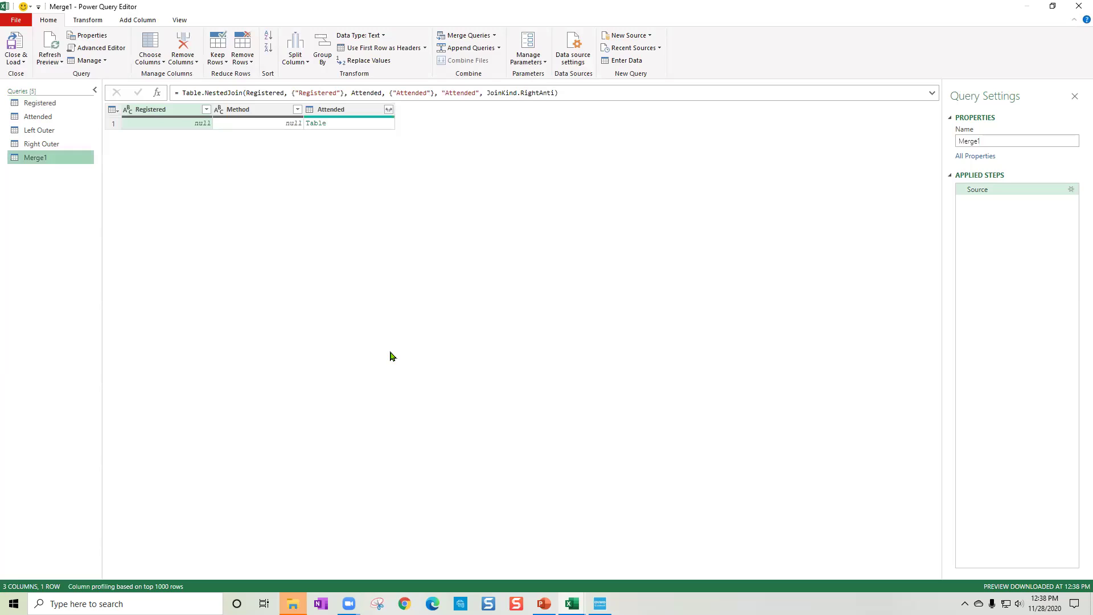
{"action": "left_click", "coordinate": [389, 109]}
{"action": "left_click", "coordinate": [321, 250]}
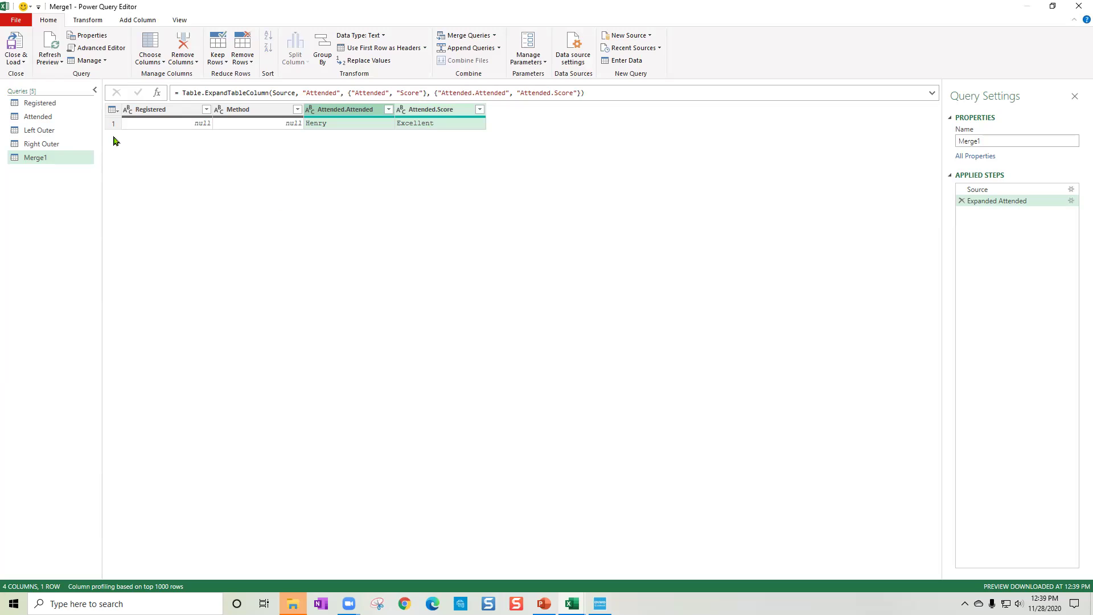
Rename the Merge1 query as Right Anti and load it as a table to cell H1 of the existing Source Tables worksheet
{"action": "left_click", "coordinate": [992, 142]}
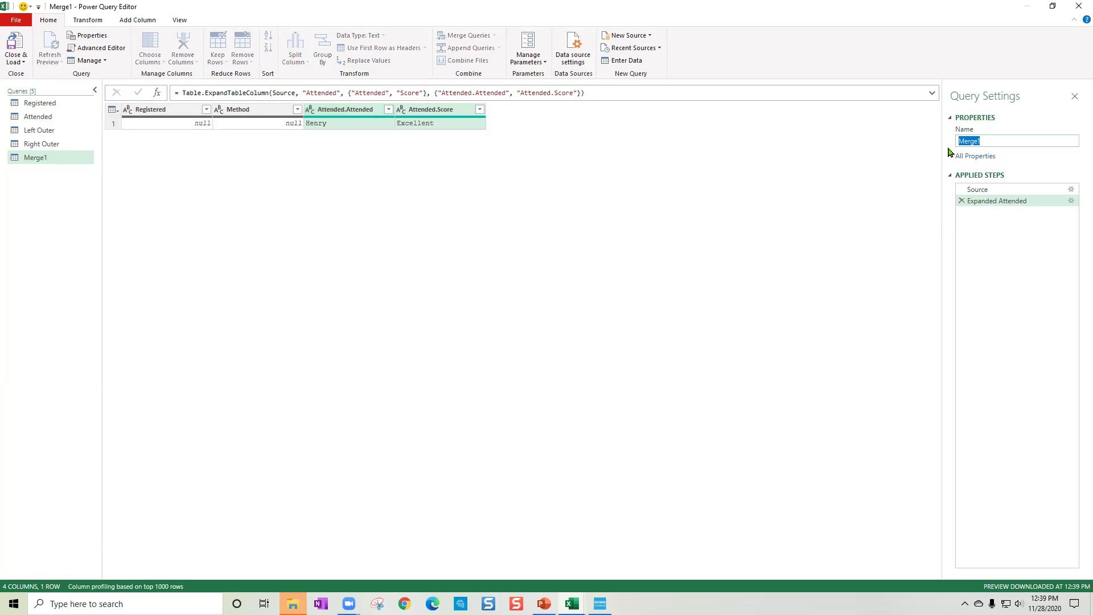
{"action": "type", "text": "Right Anti"}
{"action": "left_click", "coordinate": [13, 62]}
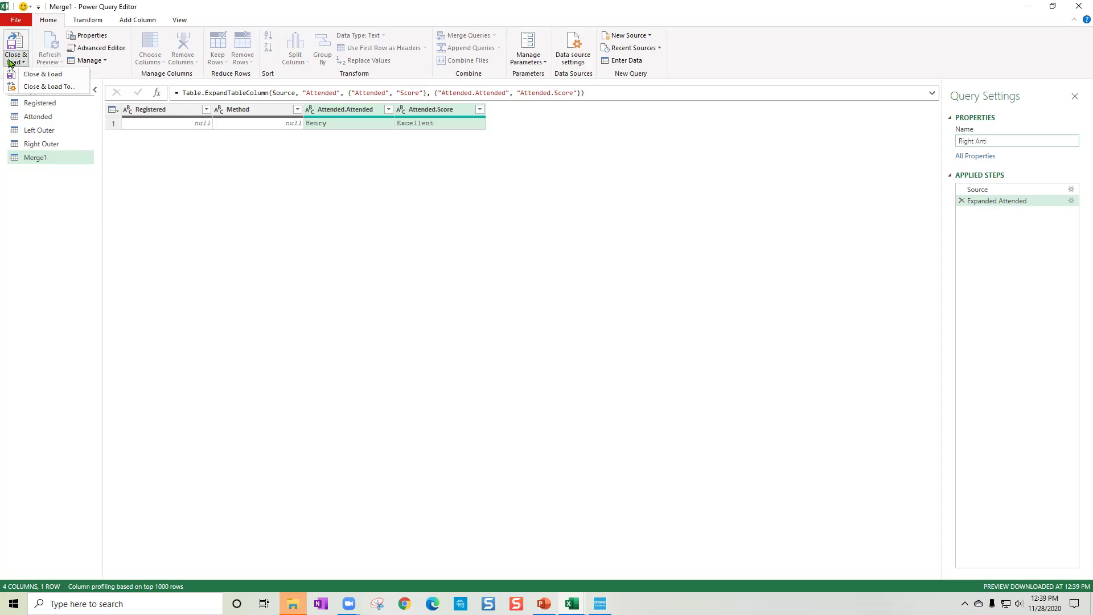
{"action": "left_click", "coordinate": [29, 88]}
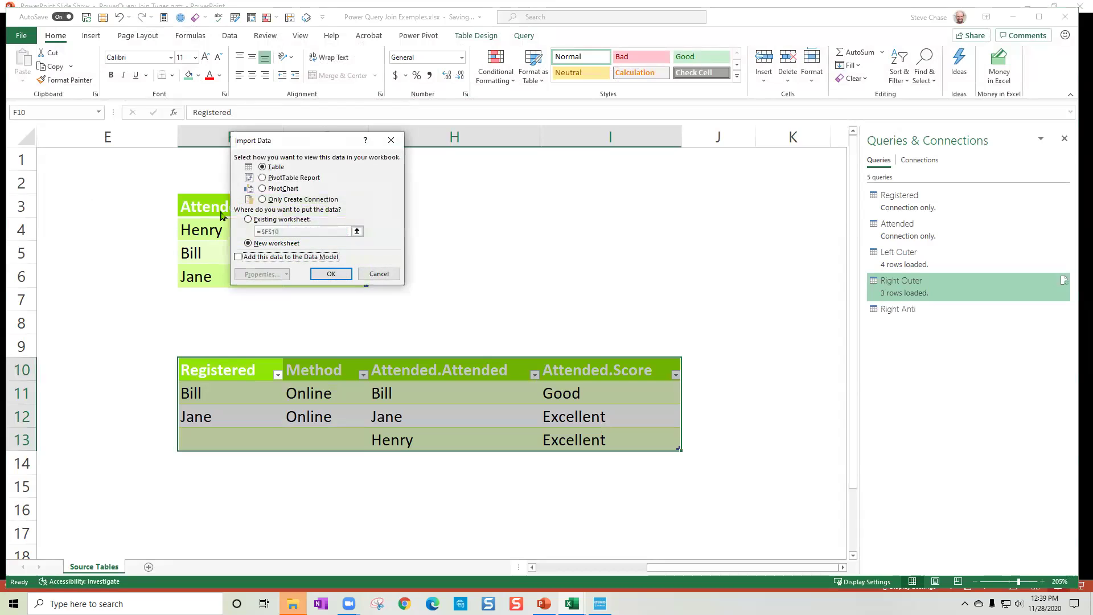
{"action": "left_click", "coordinate": [248, 219]}
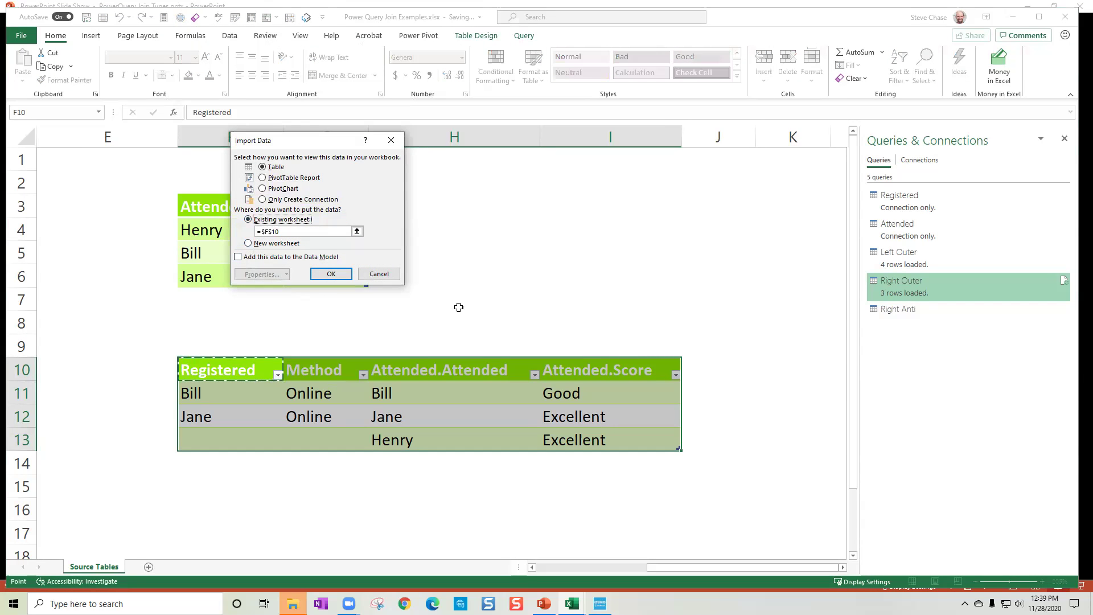
{"action": "left_click", "coordinate": [475, 180]}
{"action": "left_click", "coordinate": [476, 162]}
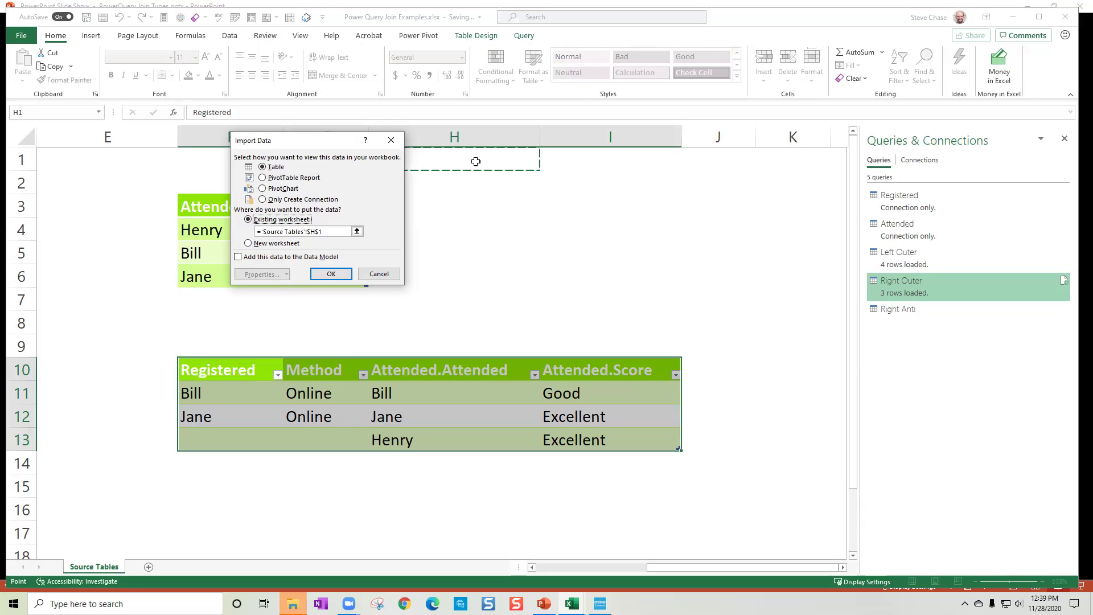
{"action": "left_click", "coordinate": [332, 272]}
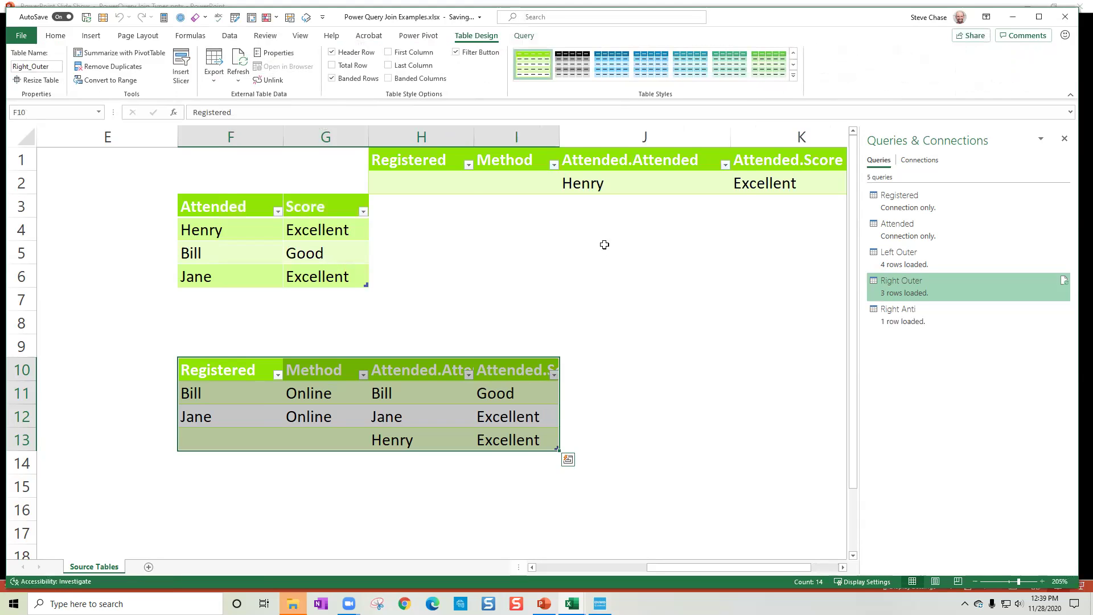
Label the new result table by entering Right Anti in cell G1
{"action": "left_click", "coordinate": [312, 160]}
{"action": "type", "text": "Rith"}
{"action": "key", "text": "BackSpace"}
{"action": "key", "text": "BackSpace"}
{"action": "type", "text": "ght ANit"}
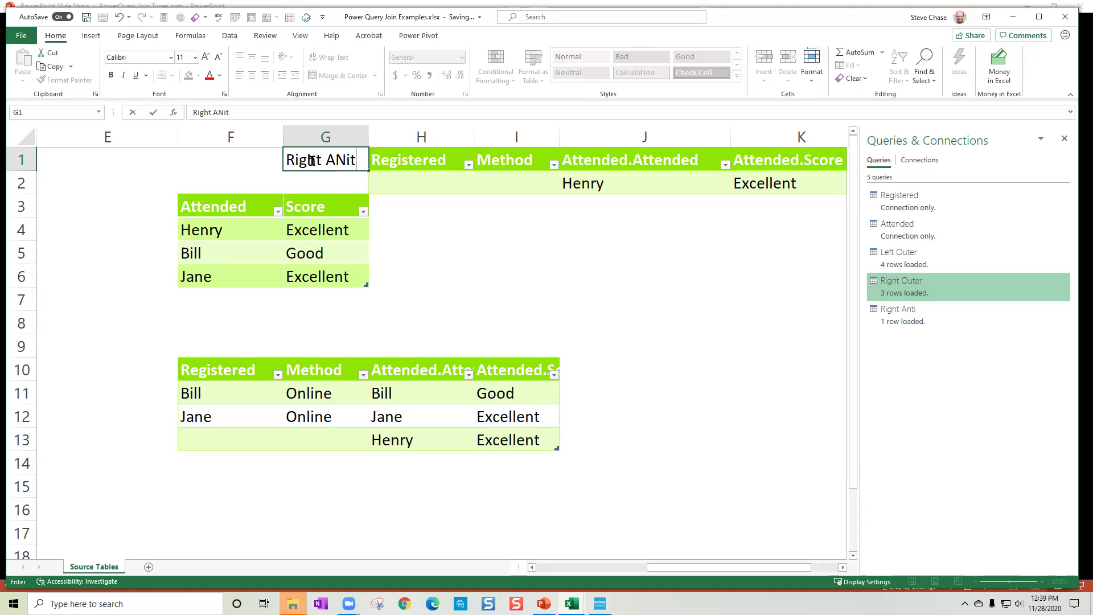
{"action": "key", "text": "BackSpace"}
{"action": "type", "text": "nti"}
{"action": "key", "text": "Return"}
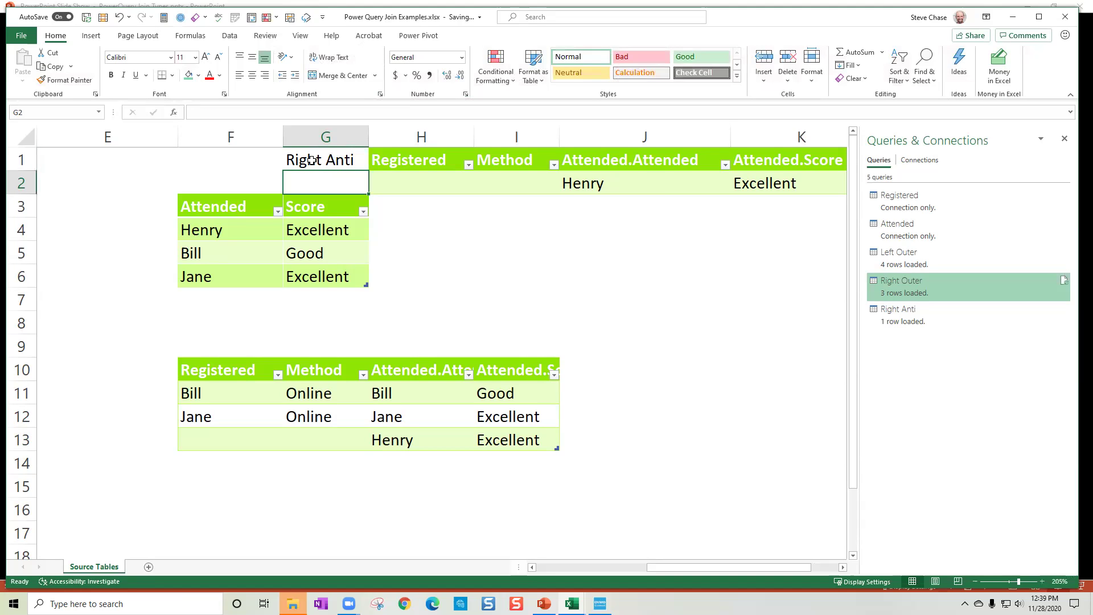
Compare cells J2 and K2 of the Right Anti result with the first row of the Attended source table
{"action": "left_click", "coordinate": [660, 185]}
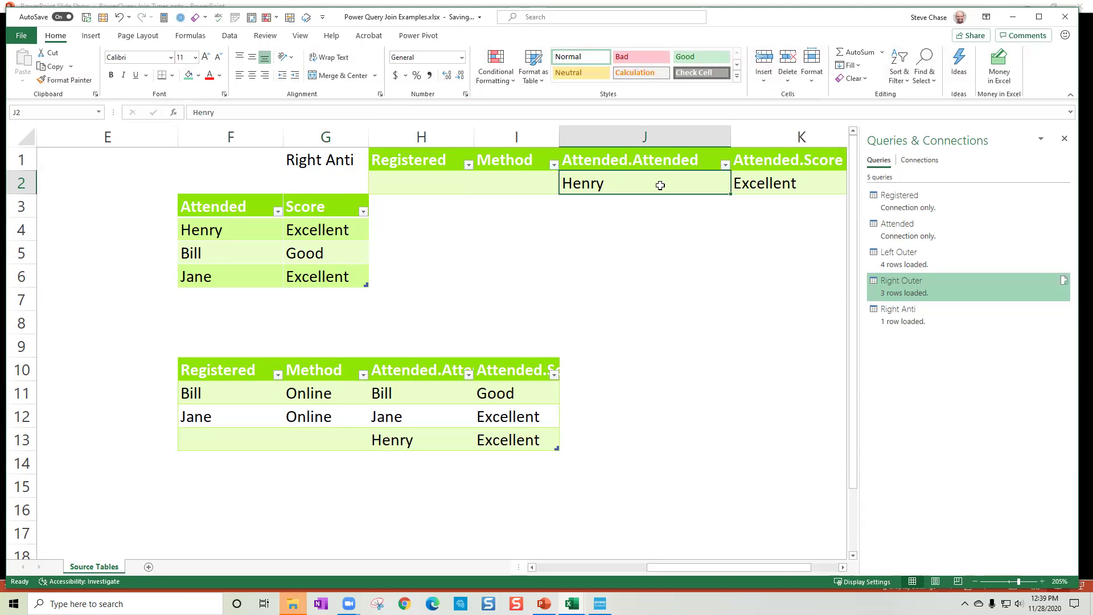
{"action": "left_click", "coordinate": [772, 183]}
{"action": "left_click_drag", "start_coordinate": [213, 230], "coordinate": [342, 230]}
Select cell A17 below the Left Outer table, open the Registered query in the Power Query Editor and expand the list of queries
{"action": "left_click_drag", "start_coordinate": [677, 567], "coordinate": [578, 581]}
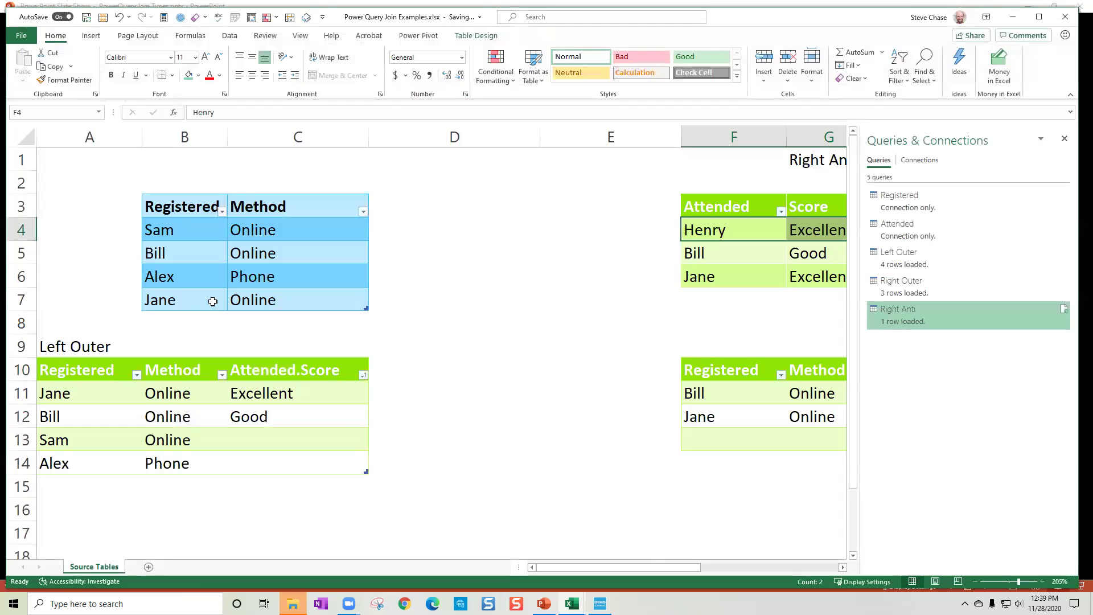
{"action": "left_click", "coordinate": [122, 522]}
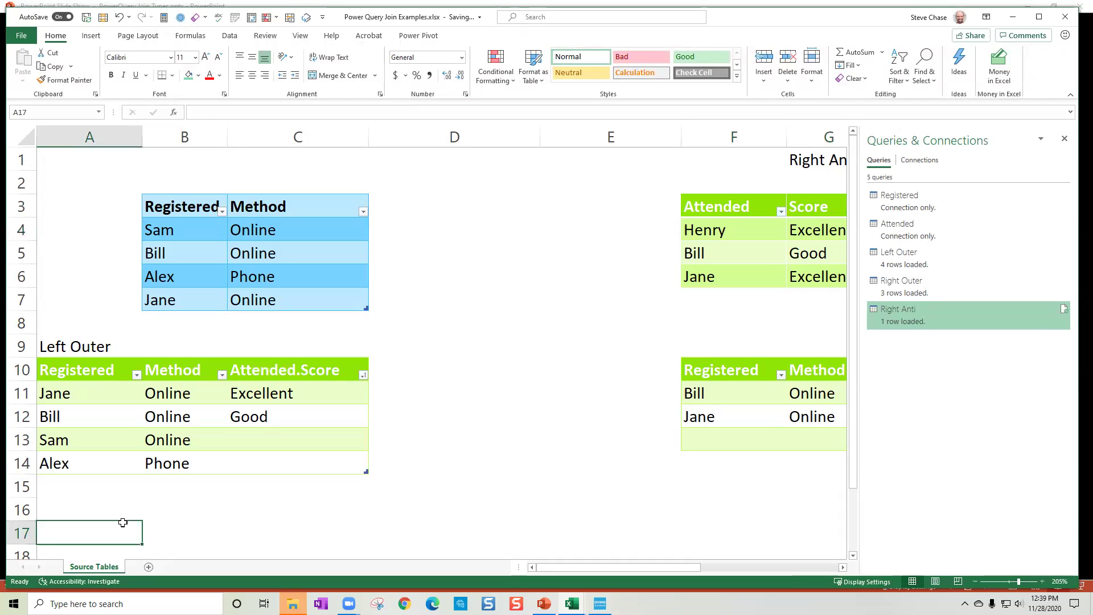
{"action": "double_click", "coordinate": [947, 203]}
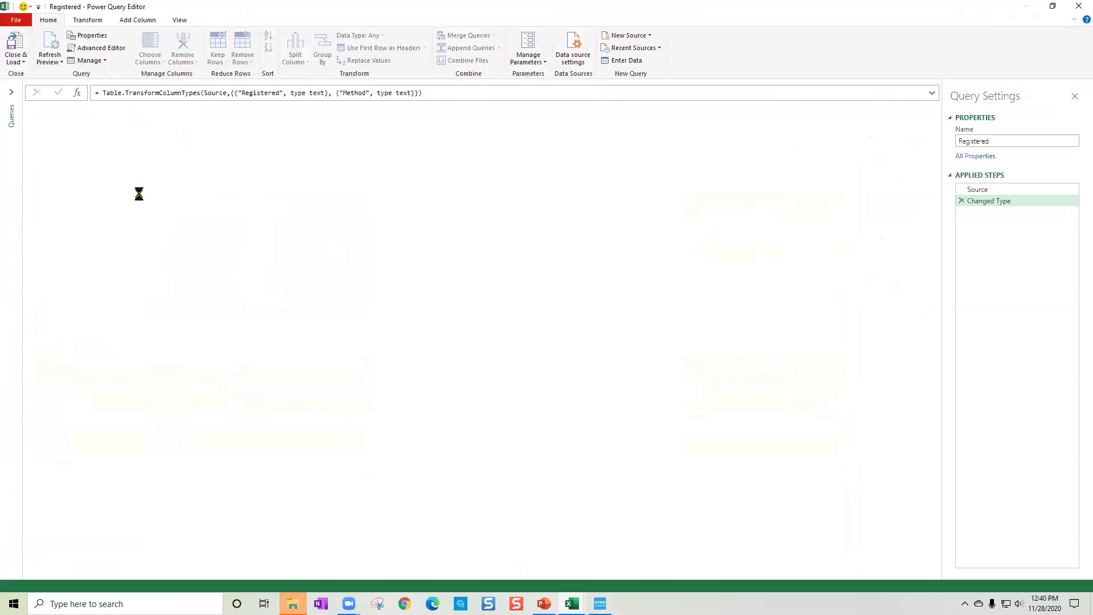
{"action": "left_click", "coordinate": [13, 93]}
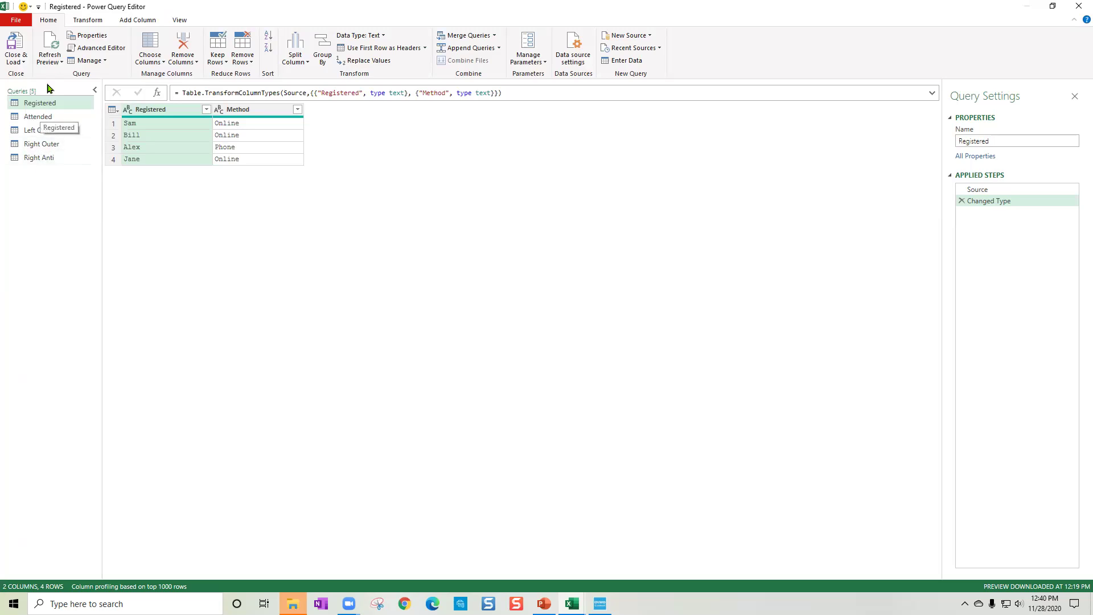
Start another merge as a new query between Registered and Attended, matching the Registered column with the Attended column
{"action": "left_click", "coordinate": [494, 36]}
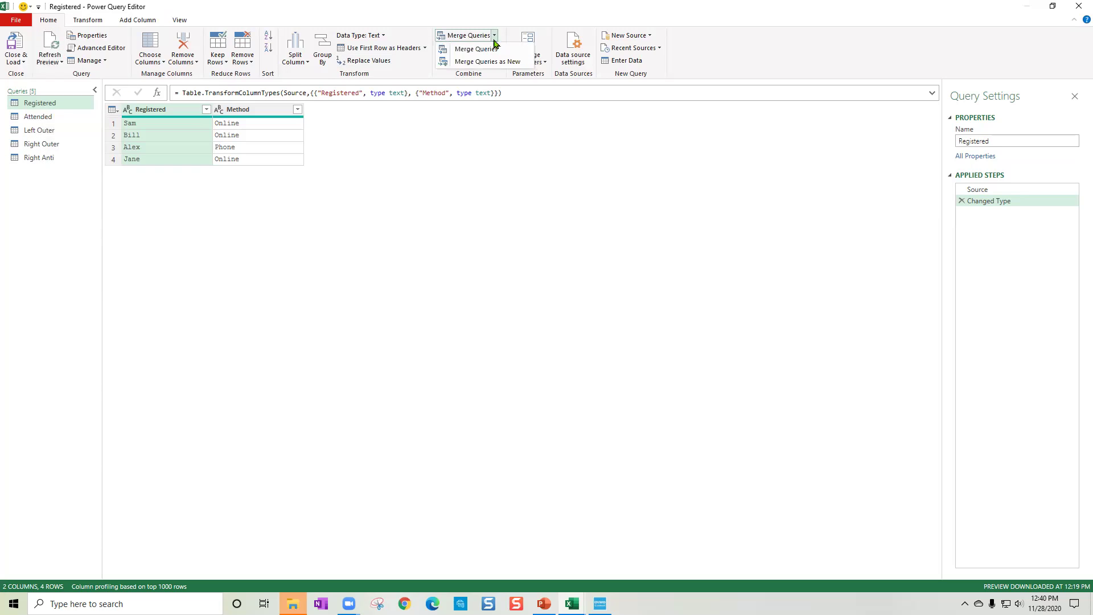
{"action": "left_click", "coordinate": [495, 61]}
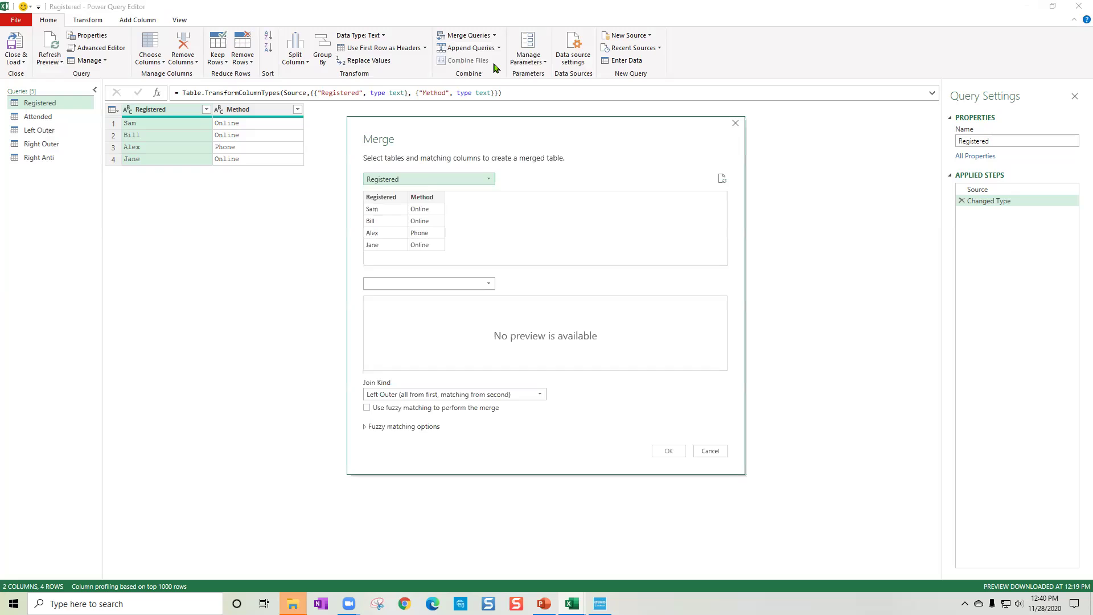
{"action": "left_click", "coordinate": [483, 283]}
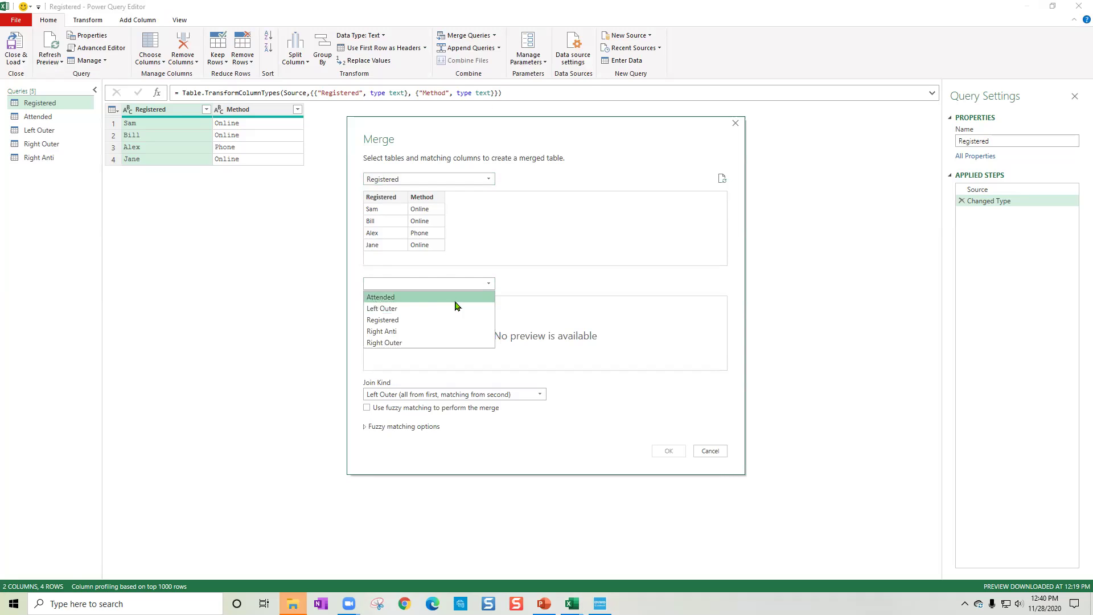
{"action": "left_click", "coordinate": [455, 301]}
{"action": "left_click", "coordinate": [381, 197]}
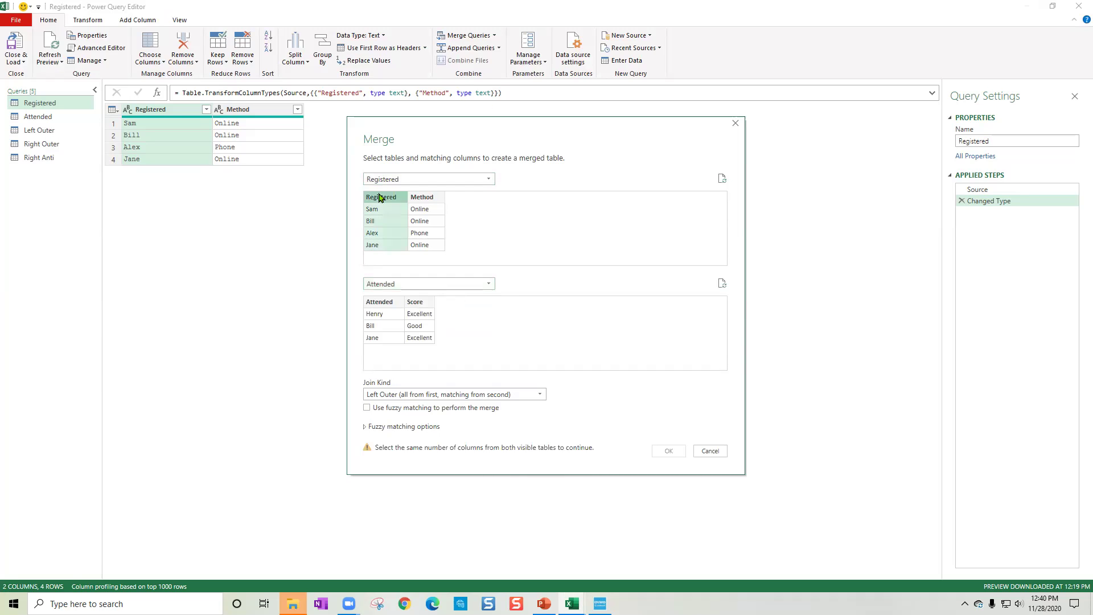
{"action": "left_click", "coordinate": [381, 303]}
Create the merge with the Left Anti join kind and expand its Attended column into the prefixed Attended and Score columns
{"action": "left_click", "coordinate": [530, 394]}
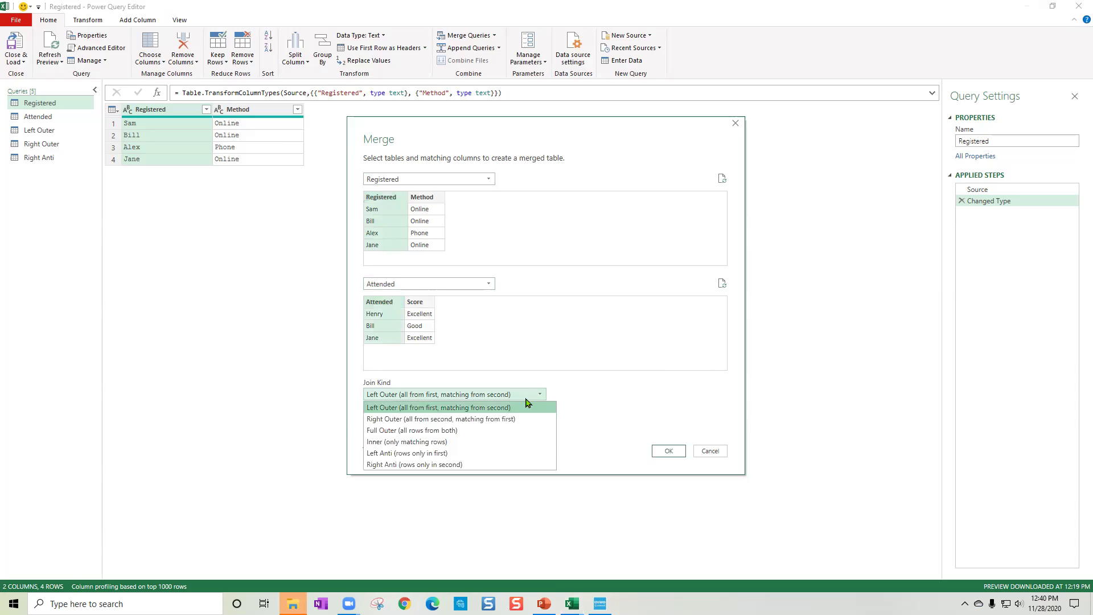
{"action": "left_click", "coordinate": [463, 453]}
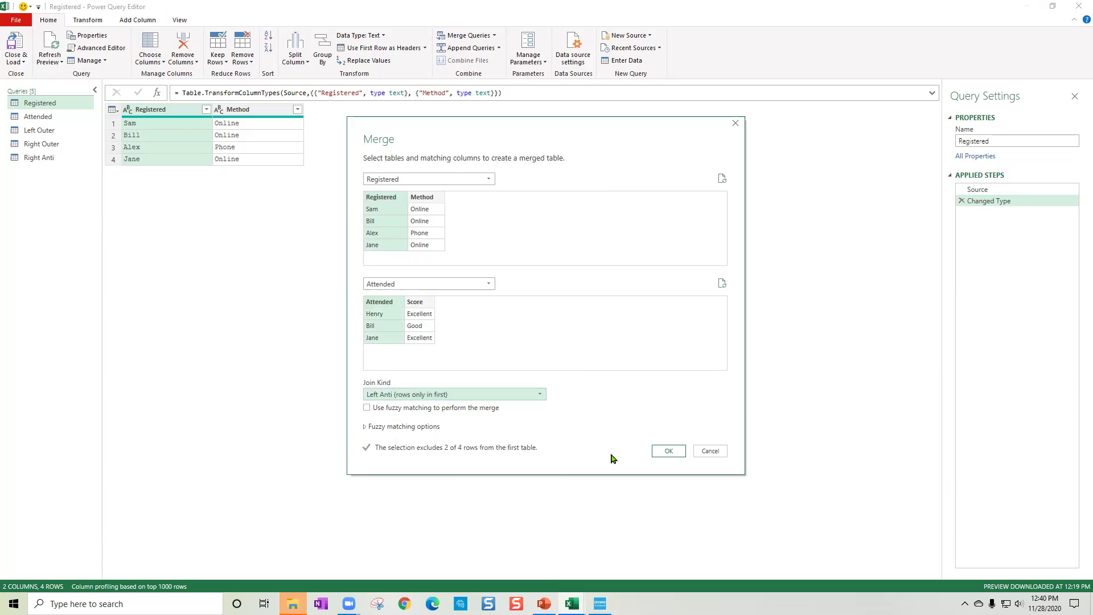
{"action": "left_click", "coordinate": [669, 451]}
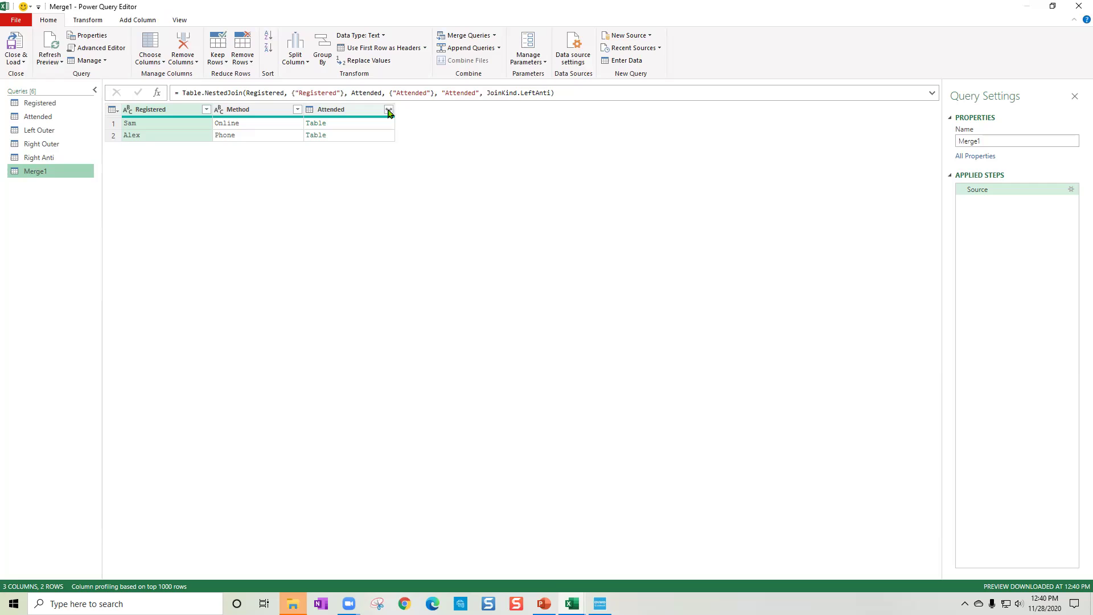
{"action": "left_click", "coordinate": [389, 109]}
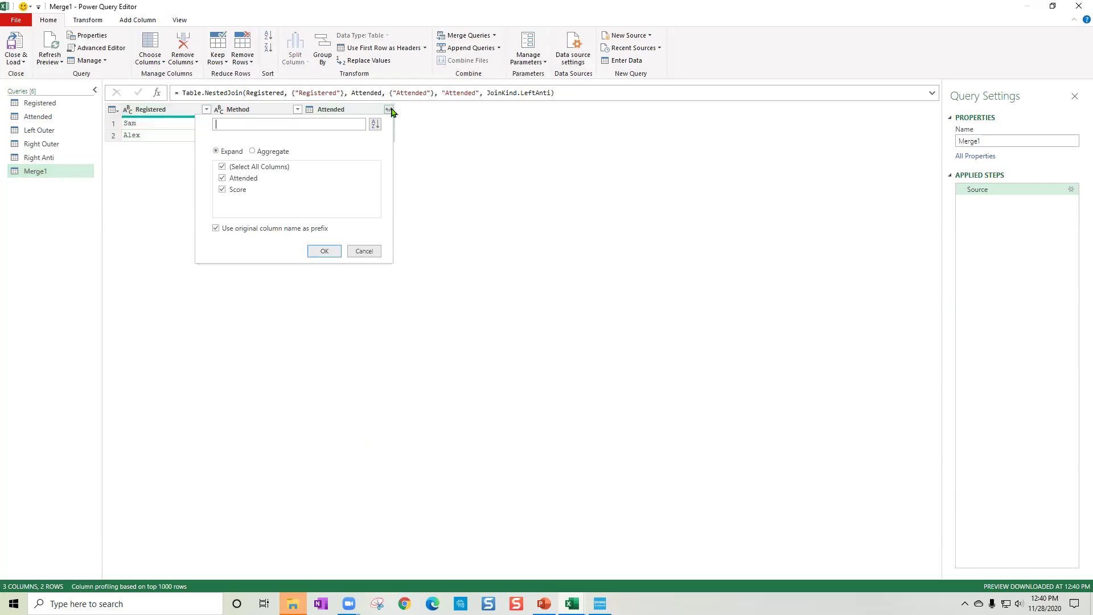
{"action": "left_click", "coordinate": [325, 251]}
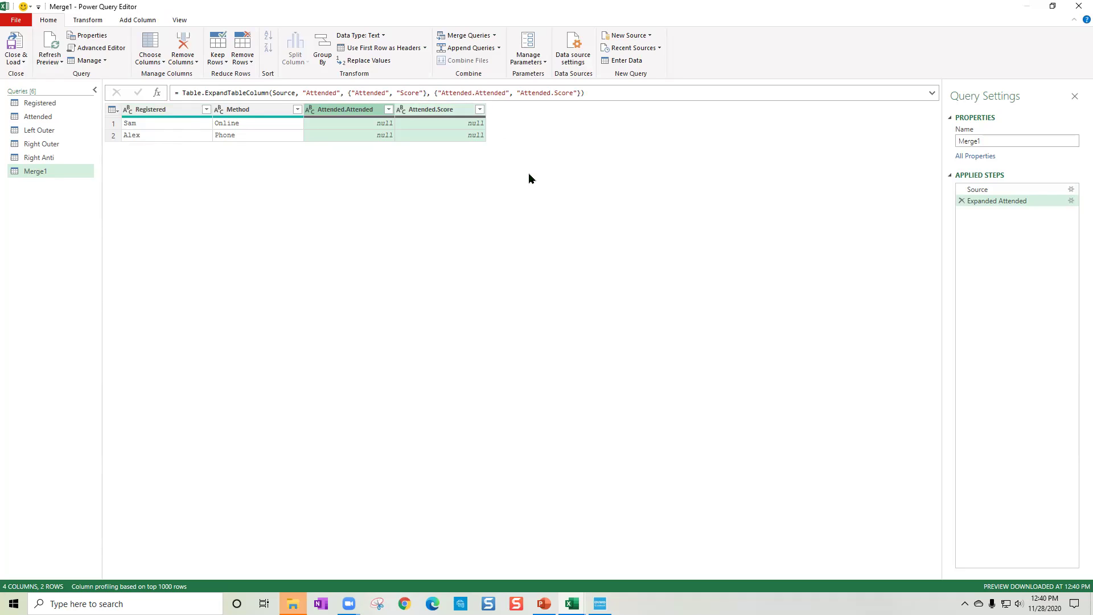
Add a column from examples to the merged query, entering "Needs a reminder" as the value for both rows
{"action": "left_click", "coordinate": [181, 113]}
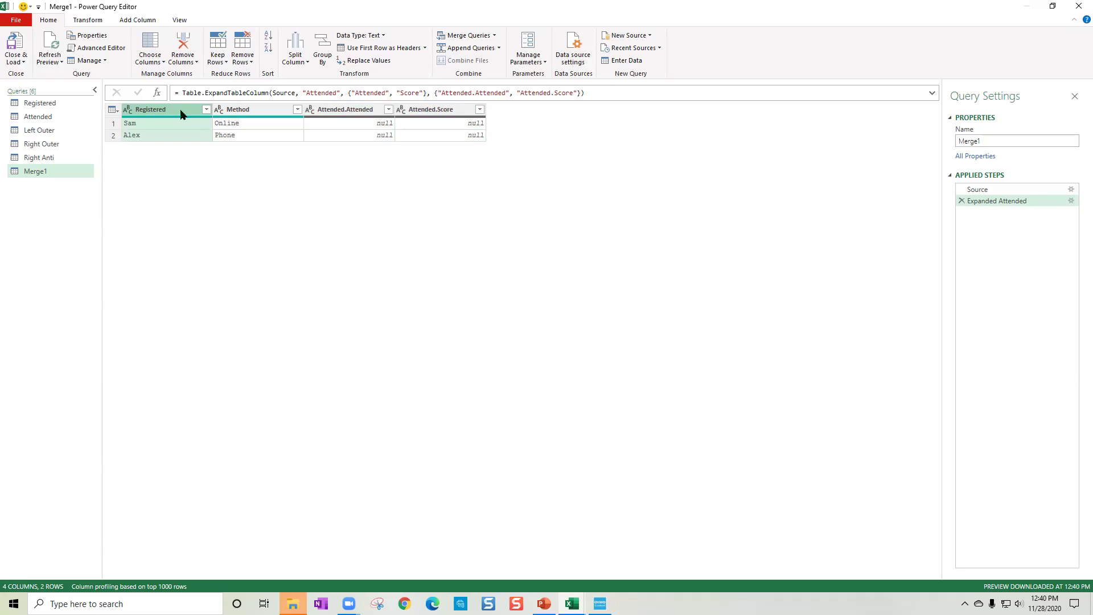
{"action": "left_click", "coordinate": [127, 21]}
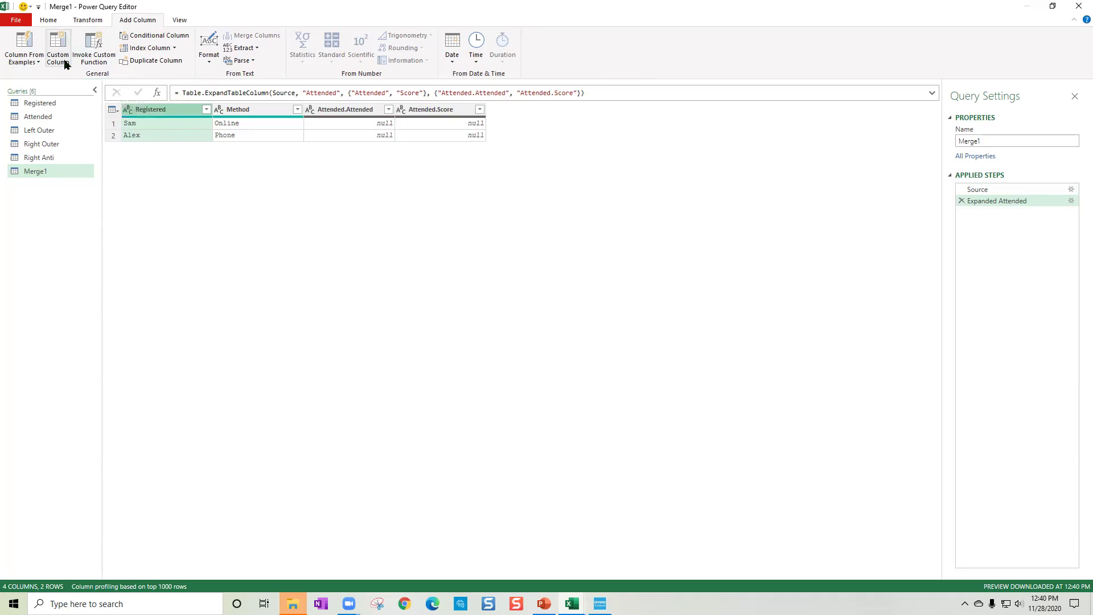
{"action": "left_click", "coordinate": [24, 41]}
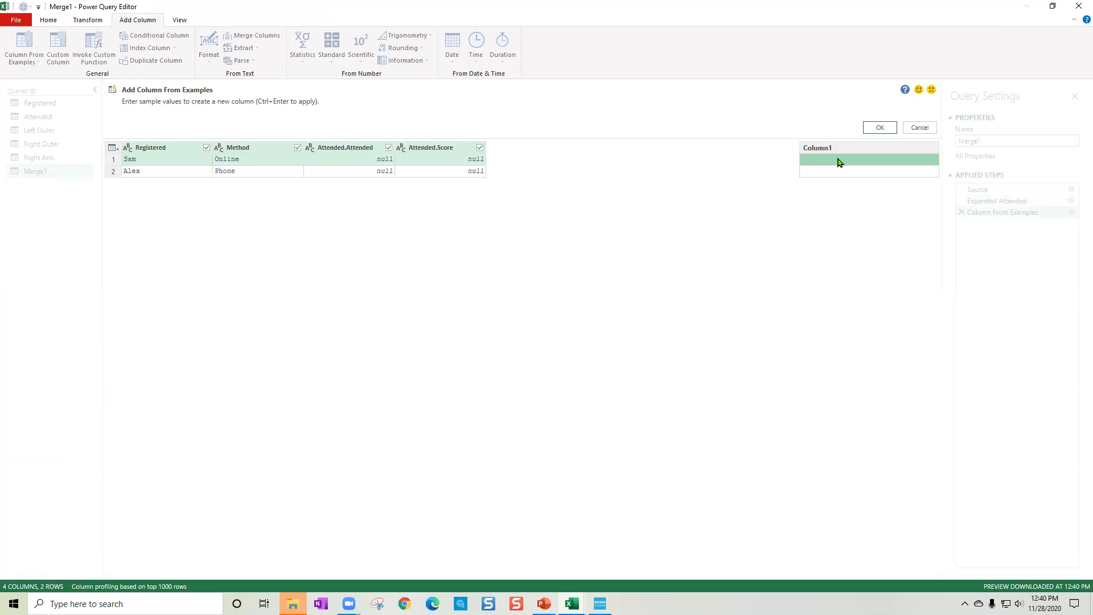
{"action": "type", "text": "Needs a reminder"}
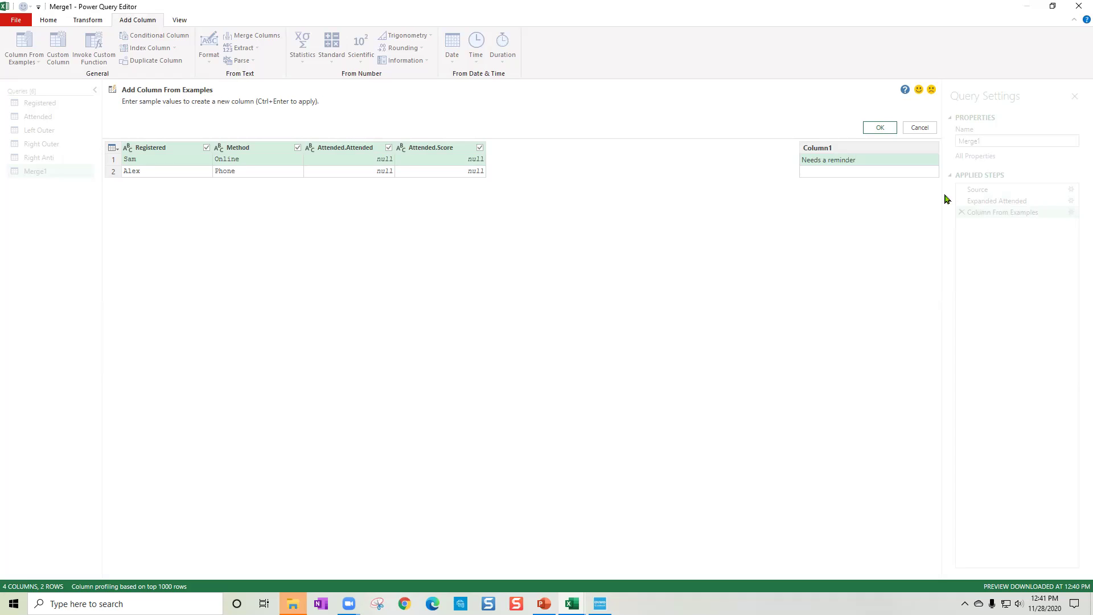
{"action": "left_click", "coordinate": [891, 173]}
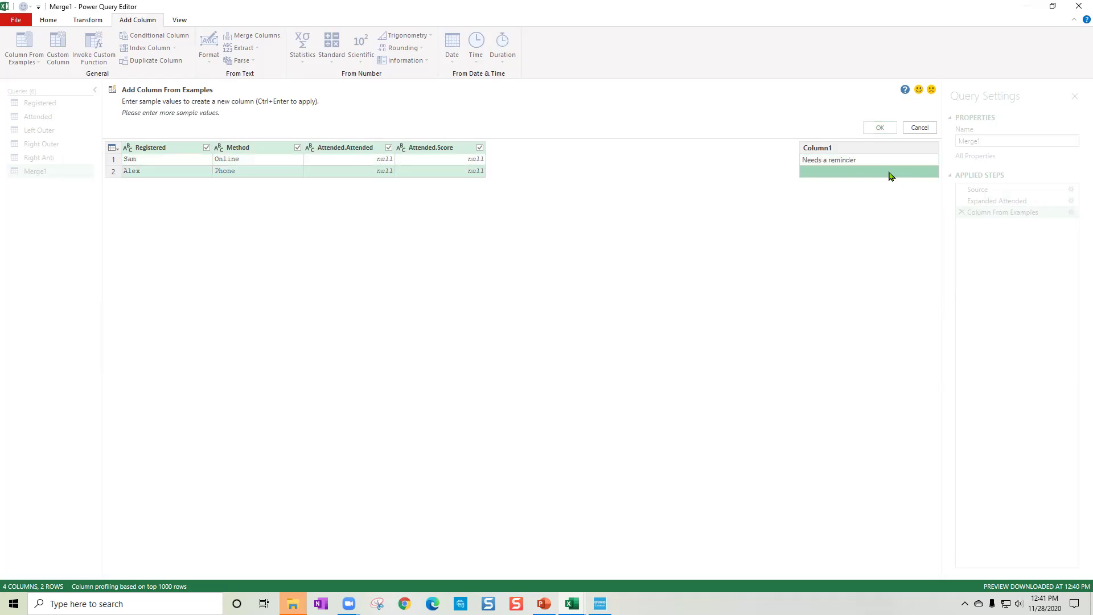
{"action": "type", "text": "Needs"}
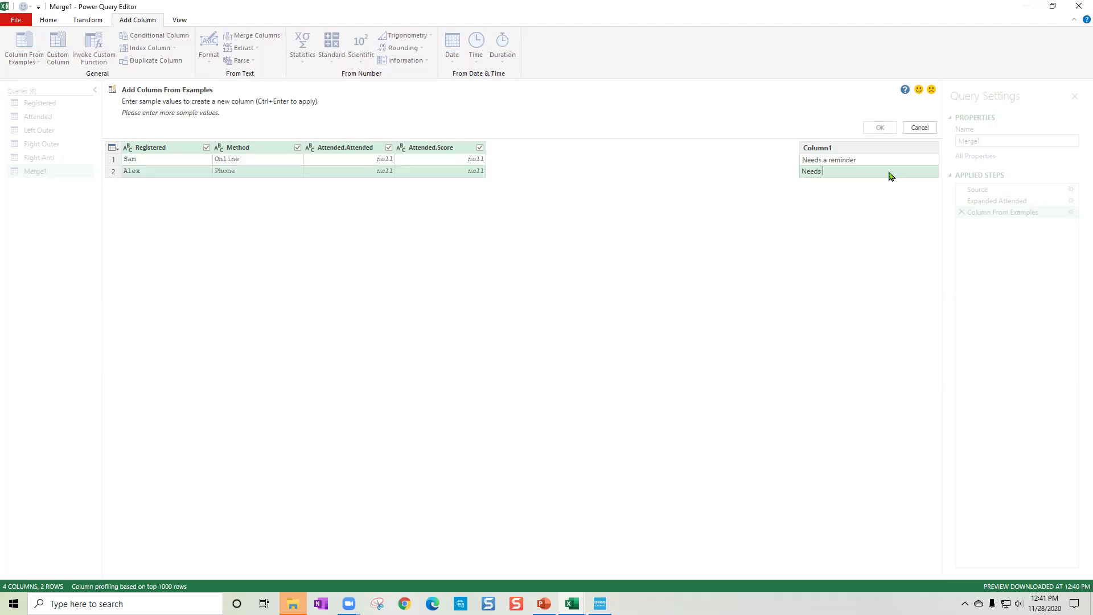
{"action": "type", "text": " a reminder"}
{"action": "key", "text": "Return"}
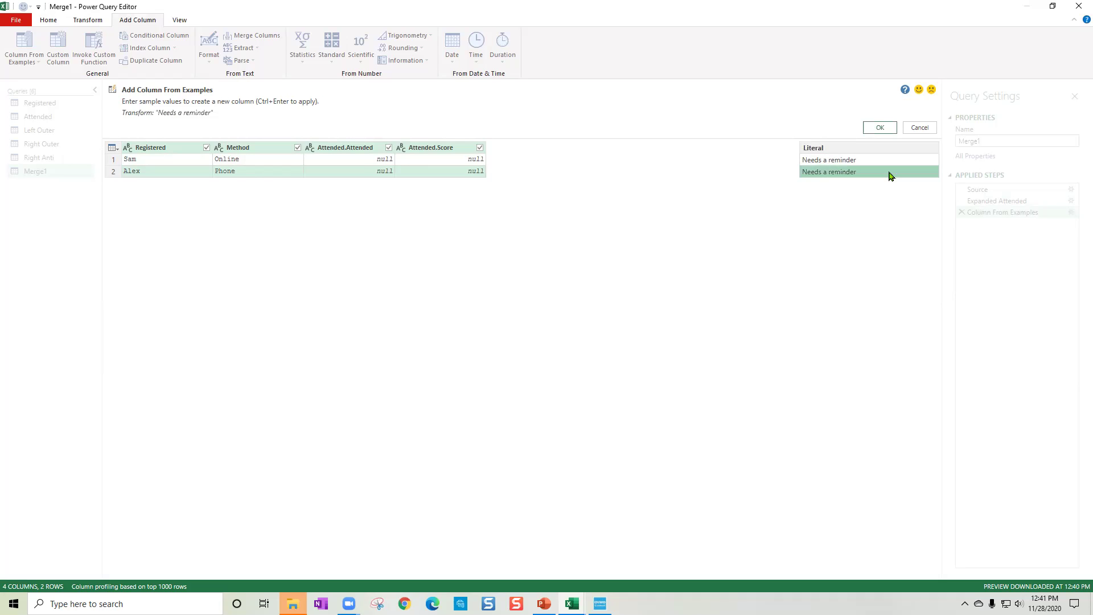
{"action": "left_click", "coordinate": [877, 128]}
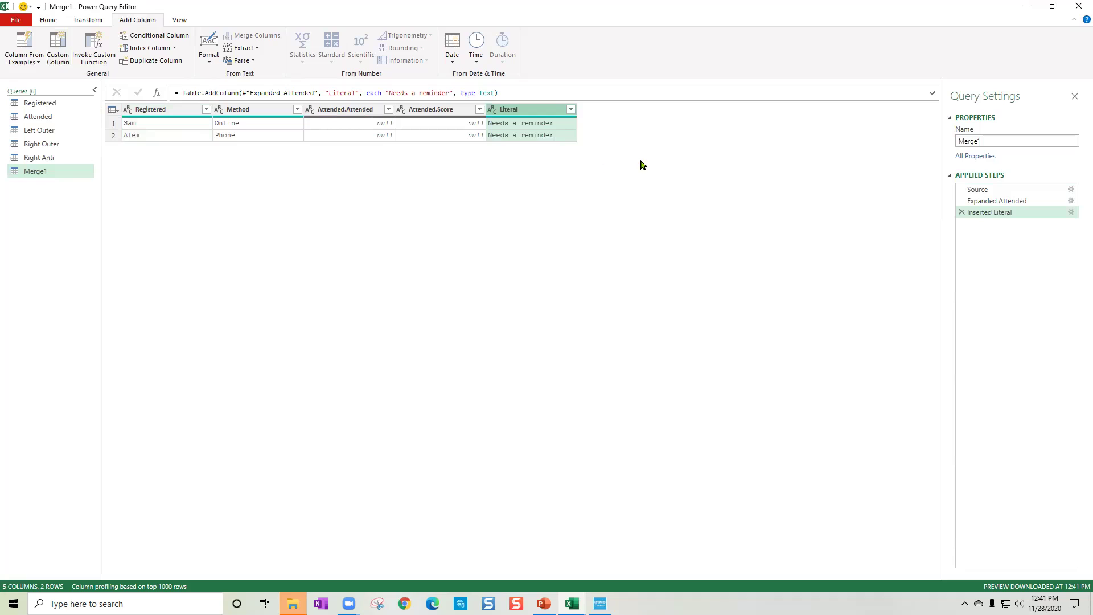
Examine the Inserted Literal step's formula, including its column name and the reminder text
{"action": "left_click", "coordinate": [989, 213]}
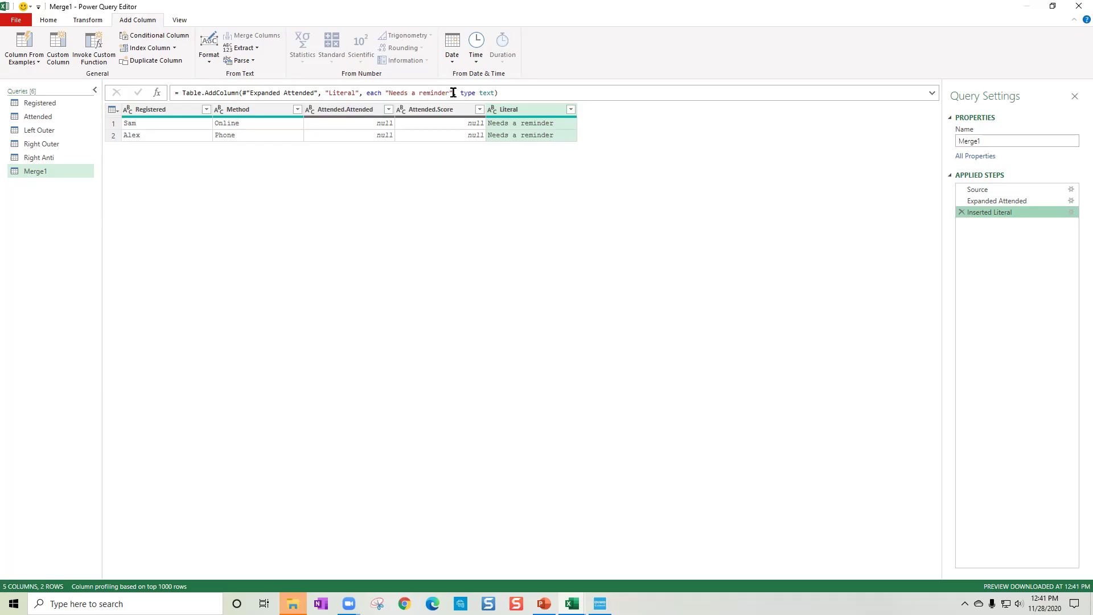
{"action": "left_click_drag", "start_coordinate": [453, 92], "coordinate": [375, 92]}
{"action": "left_click", "coordinate": [398, 92]}
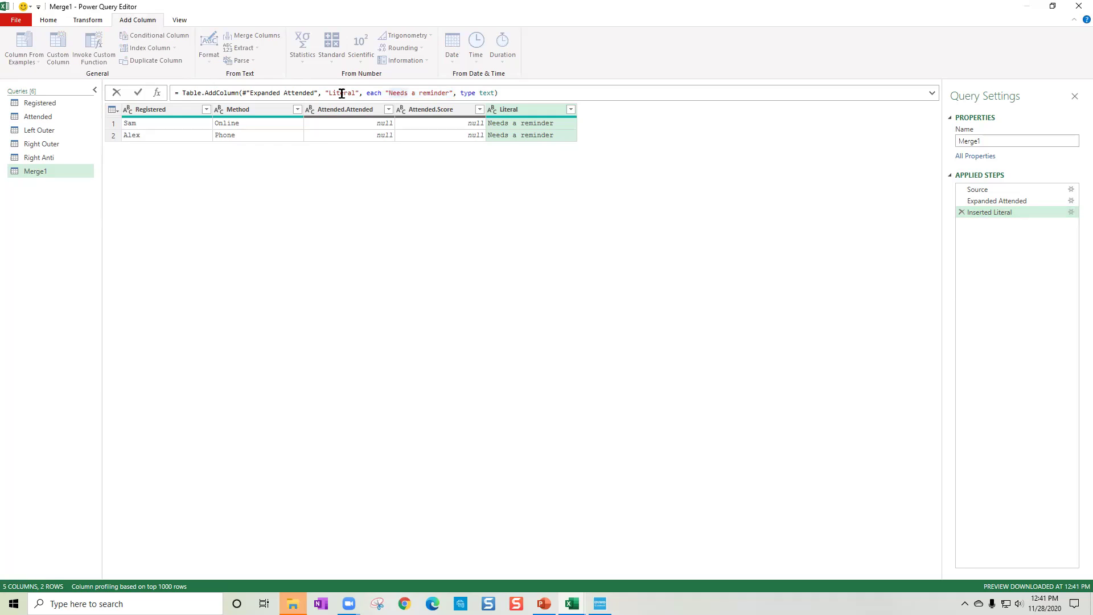
{"action": "left_click", "coordinate": [134, 92]}
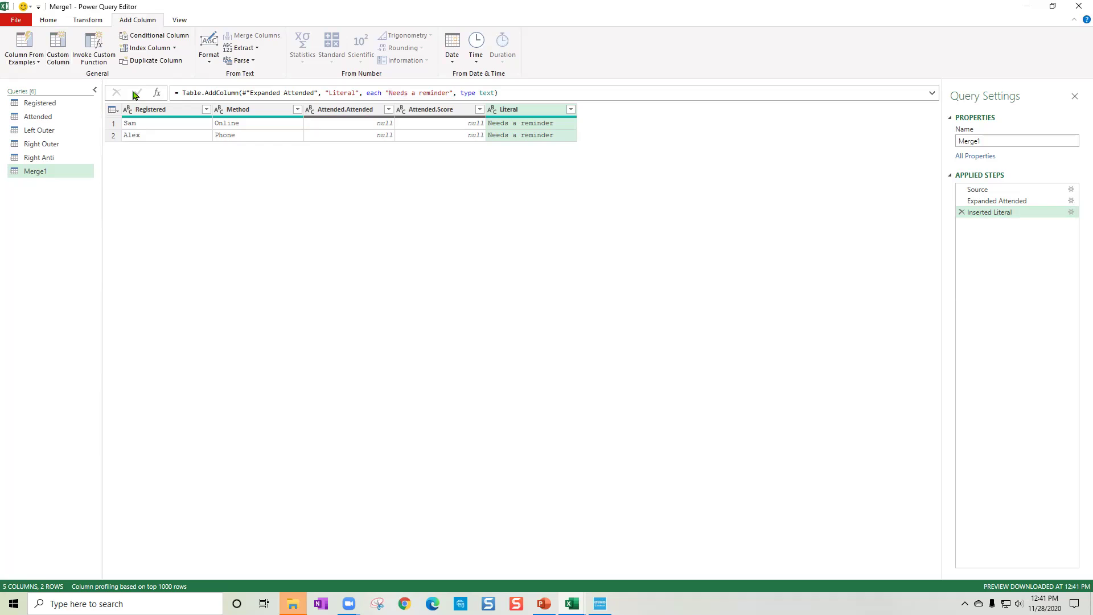
Close the editor and load the Merge1 query as a table in the existing worksheet at cell A17
{"action": "left_click", "coordinate": [50, 21]}
{"action": "left_click", "coordinate": [14, 58]}
{"action": "left_click", "coordinate": [42, 87]}
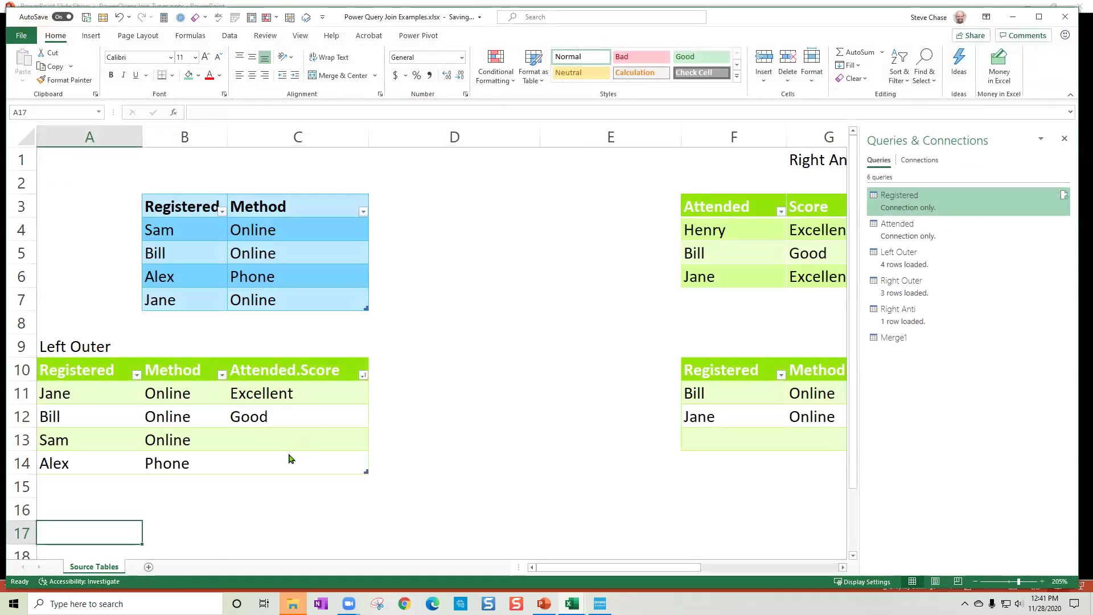
{"action": "left_click", "coordinate": [248, 219]}
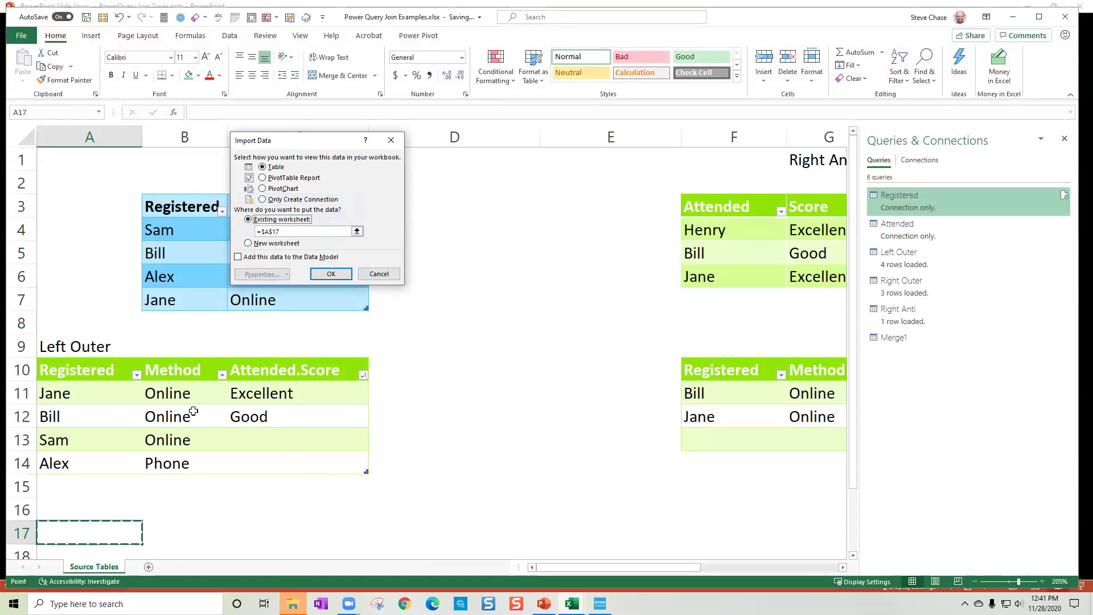
{"action": "left_click", "coordinate": [321, 274]}
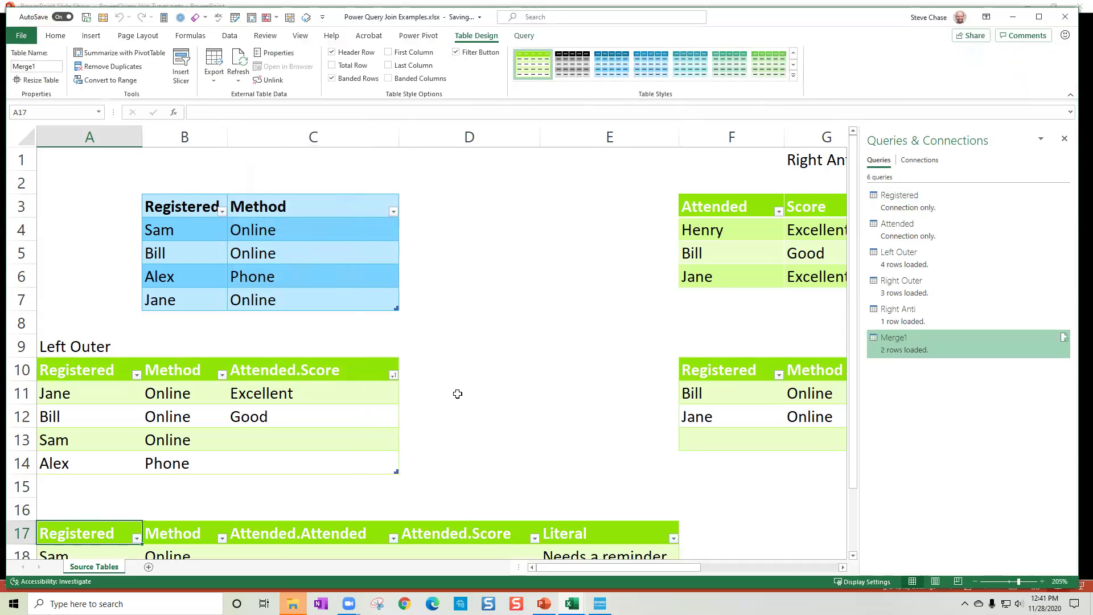
Compare the loaded Merge1 table with rows 4 and 6 of the Registered table and the names in the Attended table
{"action": "scroll", "coordinate": [457, 394], "scroll_direction": "down", "scroll_amount": 2}
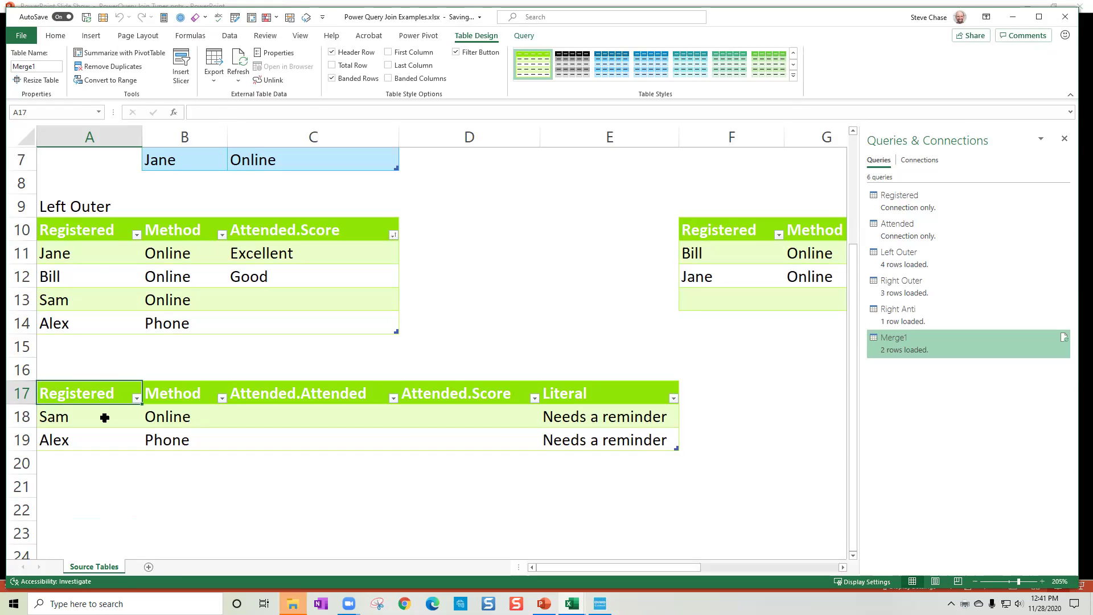
{"action": "scroll", "coordinate": [142, 391], "scroll_direction": "up", "scroll_amount": 2}
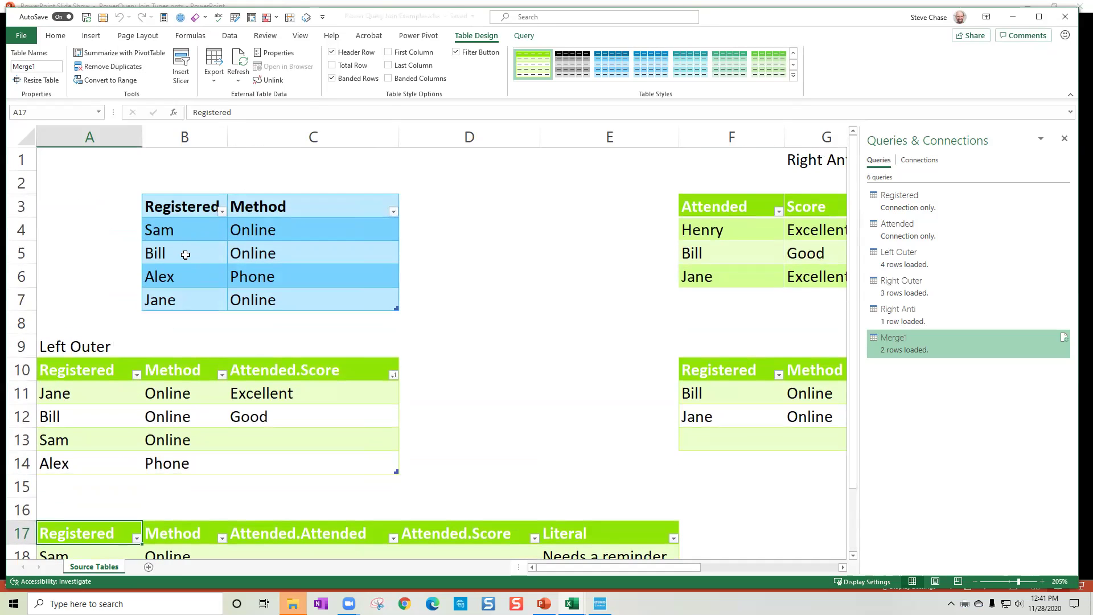
{"action": "left_click", "coordinate": [187, 278]}
{"action": "left_click", "coordinate": [194, 231]}
{"action": "left_click", "coordinate": [263, 231]}
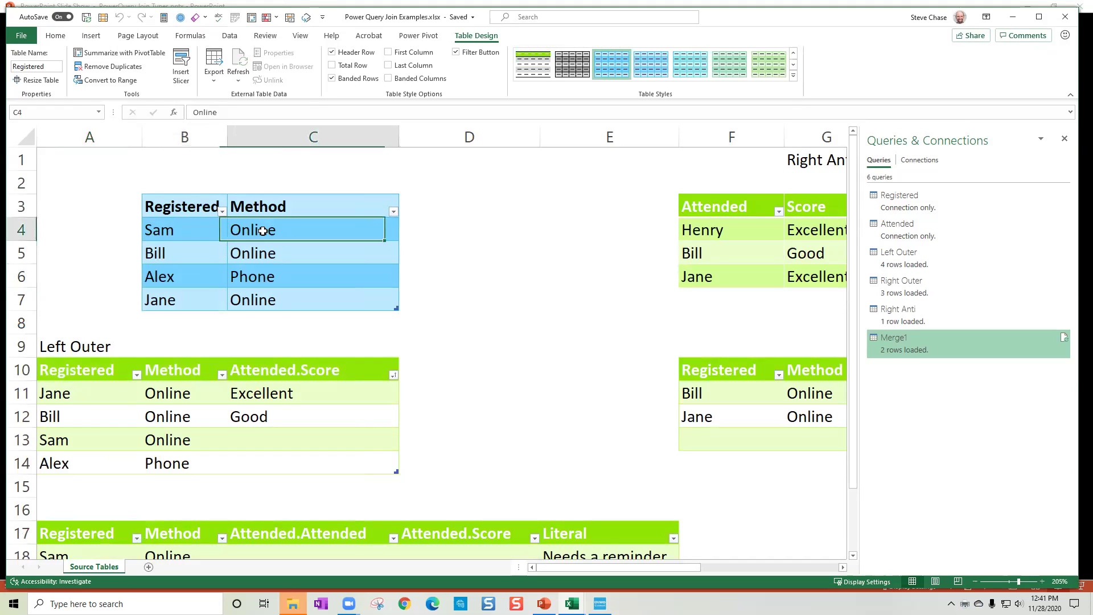
{"action": "left_click_drag", "start_coordinate": [271, 275], "coordinate": [214, 275]}
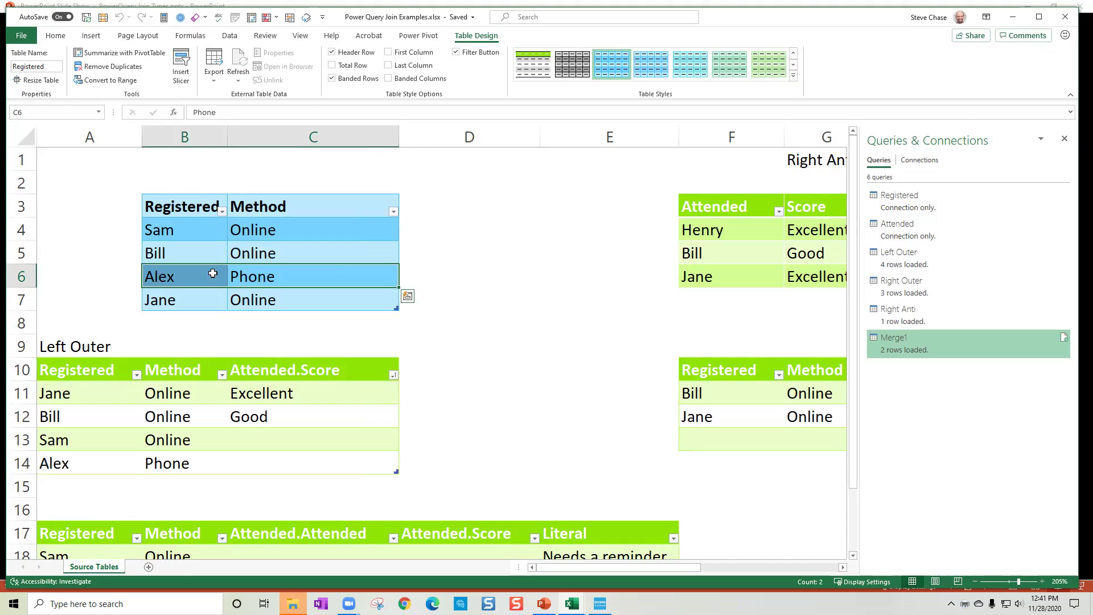
{"action": "left_click_drag", "start_coordinate": [716, 222], "coordinate": [716, 276]}
{"action": "scroll", "coordinate": [488, 361], "scroll_direction": "down", "scroll_amount": 4}
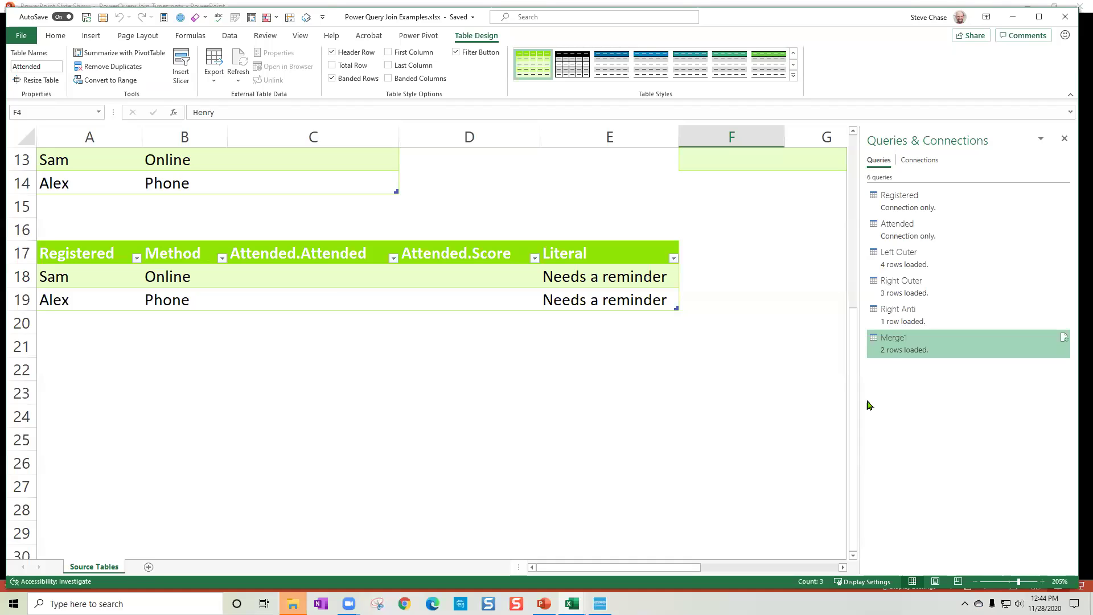
Rename the Merge1 query to Left Anti in the Power Query Editor and expand the list of queries
{"action": "double_click", "coordinate": [899, 345]}
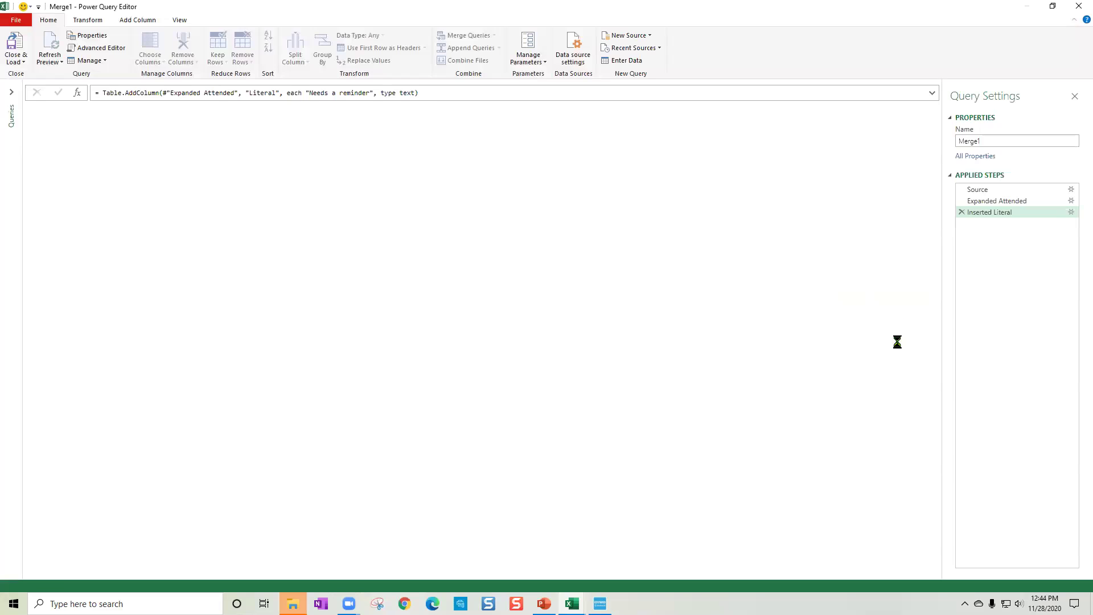
{"action": "double_click", "coordinate": [963, 141]}
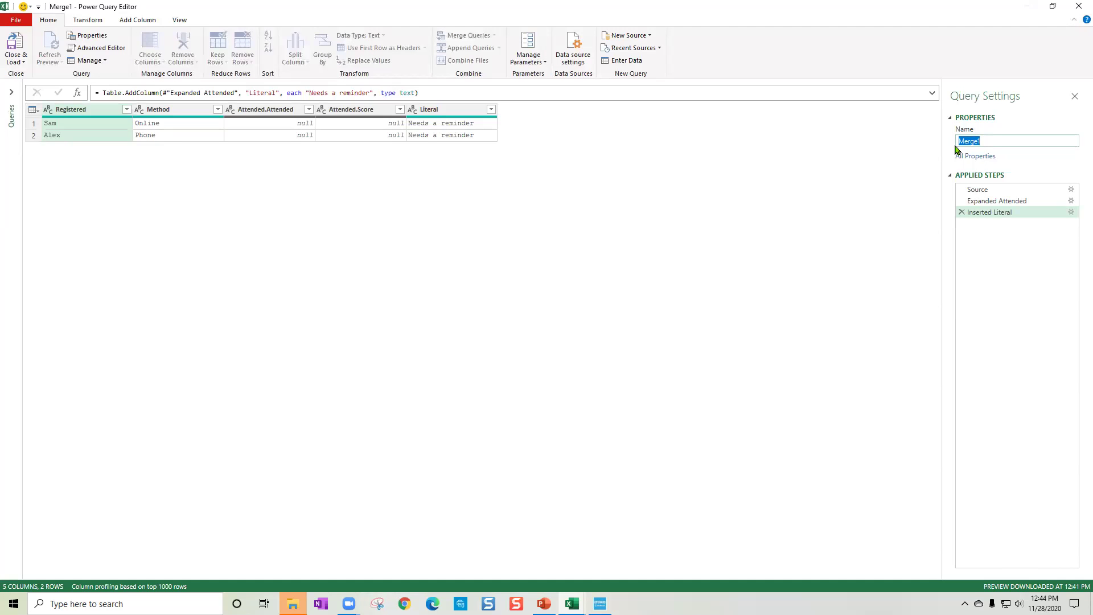
{"action": "type", "text": "Left Anti"}
{"action": "key", "text": "Return"}
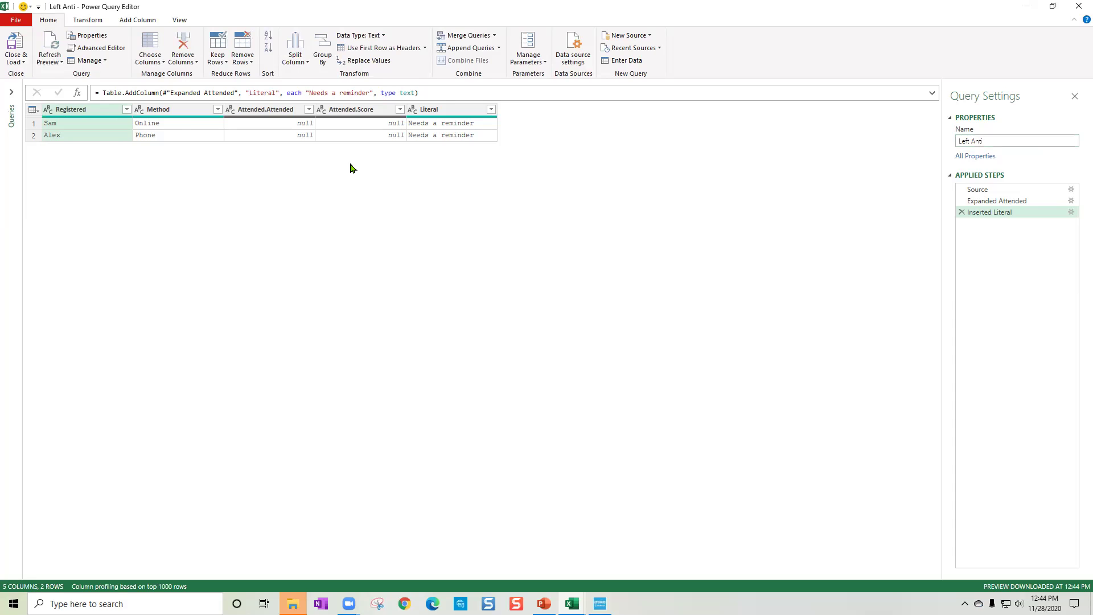
{"action": "left_click", "coordinate": [12, 94]}
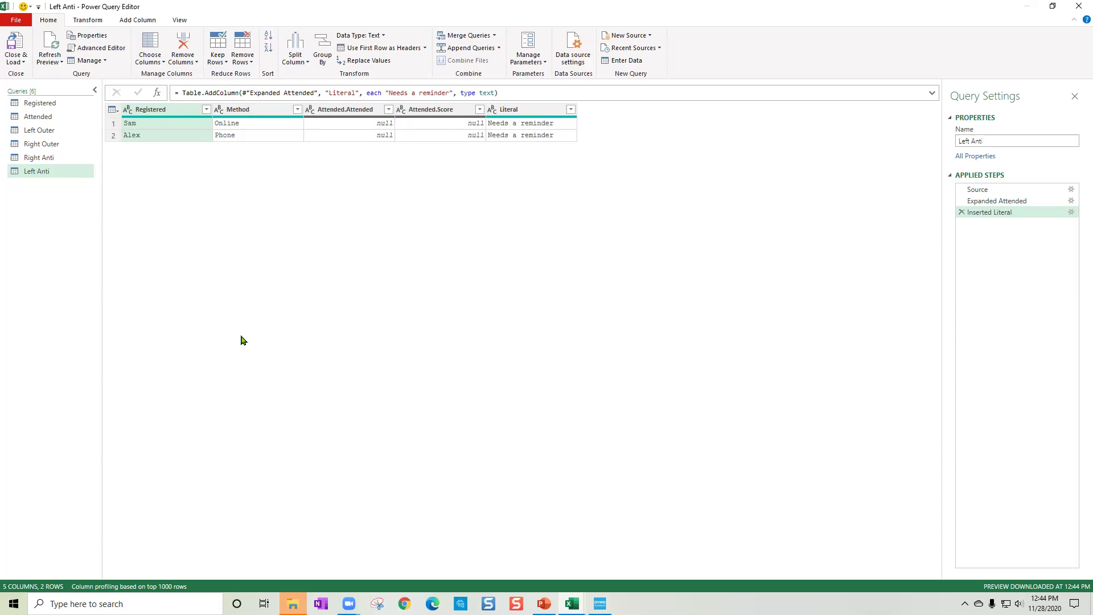
Switch to the PowerPoint slide show to review the join kind examples, and return to the Power Query Editor
{"action": "key", "text": "alt+Tab"}
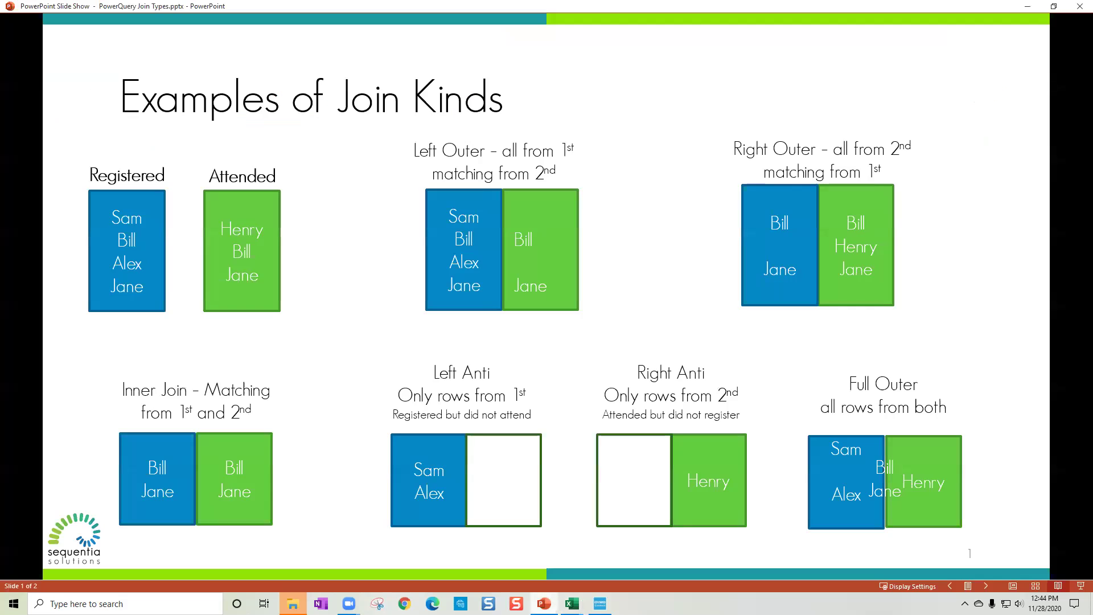
{"action": "key", "text": "ctrl+l"}
{"action": "key", "text": "ctrl"}
{"action": "mouse_move", "coordinate": [572, 605]}
{"action": "left_click", "coordinate": [584, 564]}
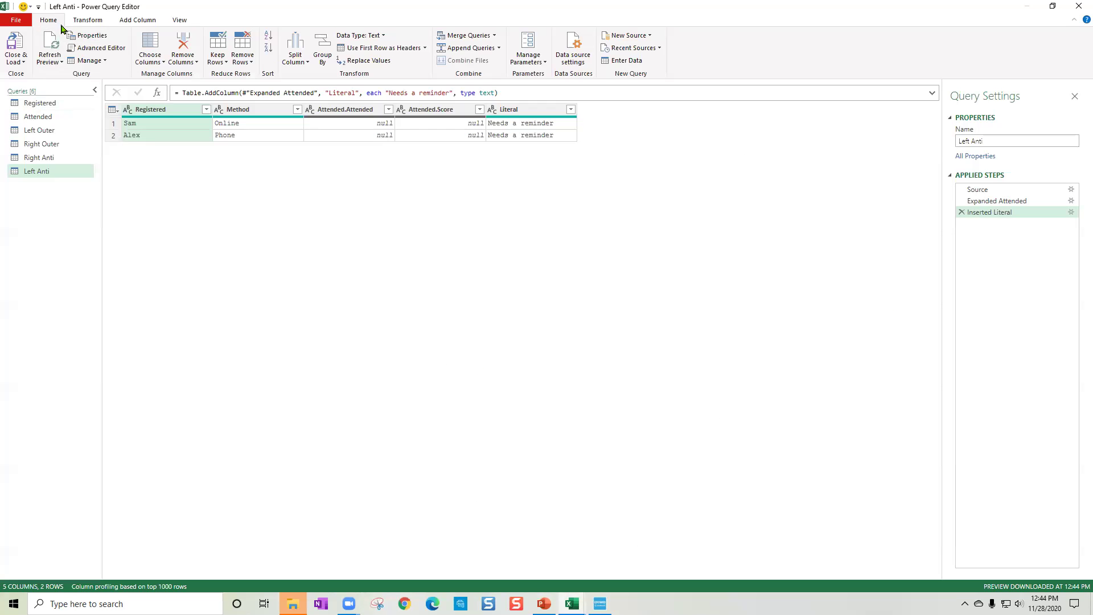
Merge Registered and Attended as a new query, matching the Registered column with the Attended column using the Inner join kind
{"action": "left_click", "coordinate": [493, 35]}
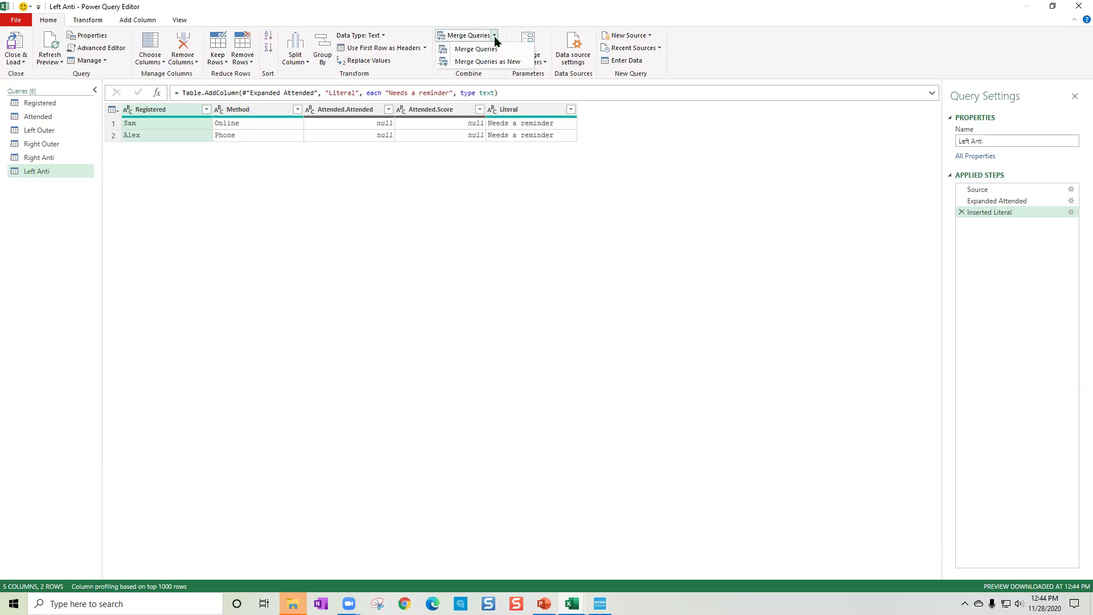
{"action": "left_click", "coordinate": [501, 63]}
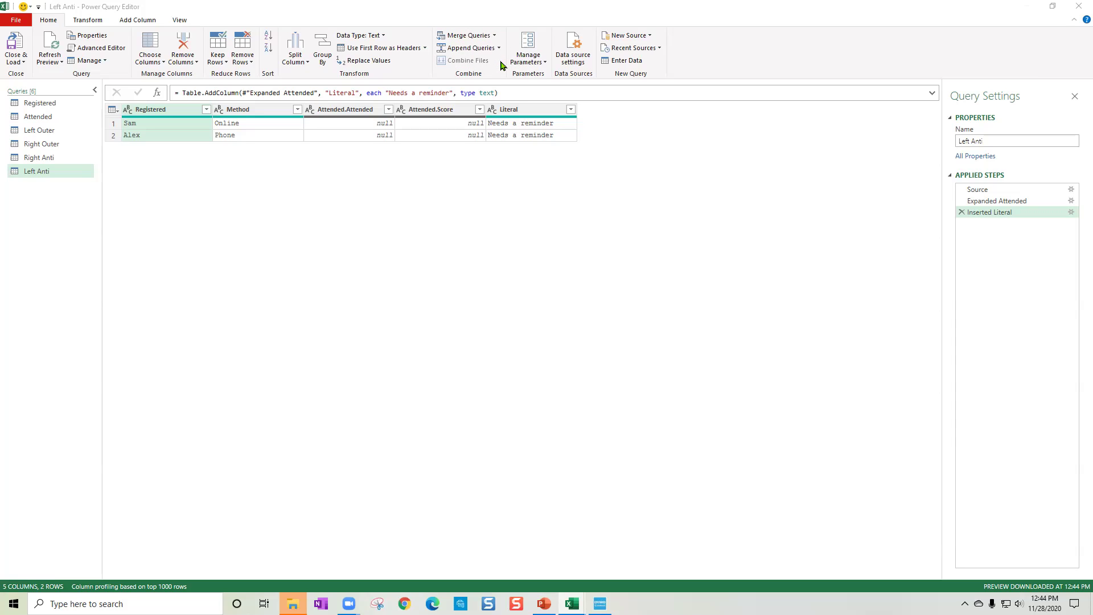
{"action": "left_click", "coordinate": [464, 178]}
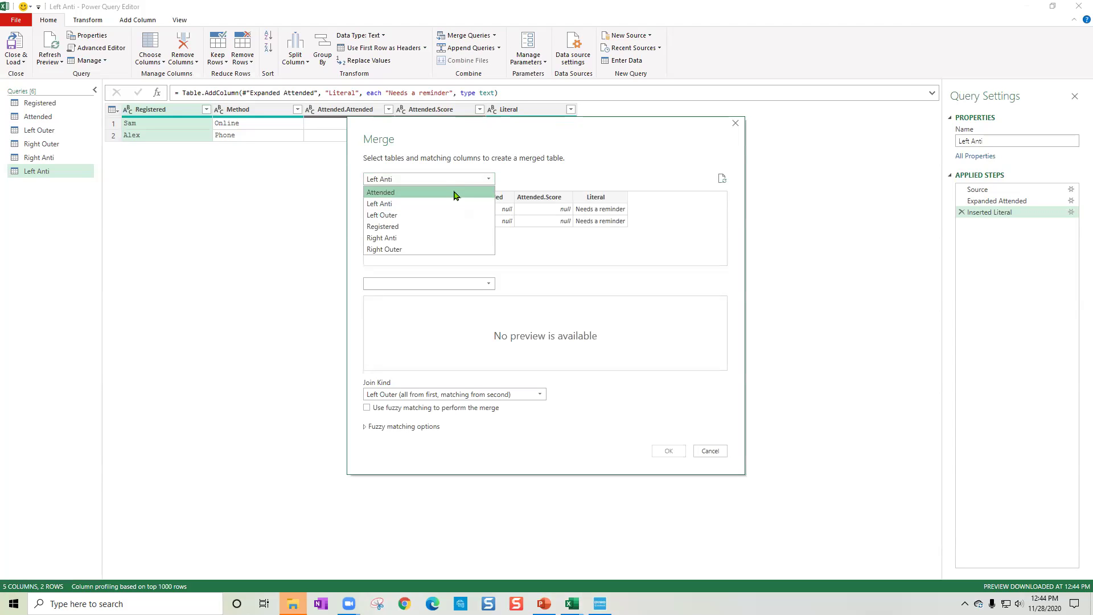
{"action": "left_click", "coordinate": [454, 226]}
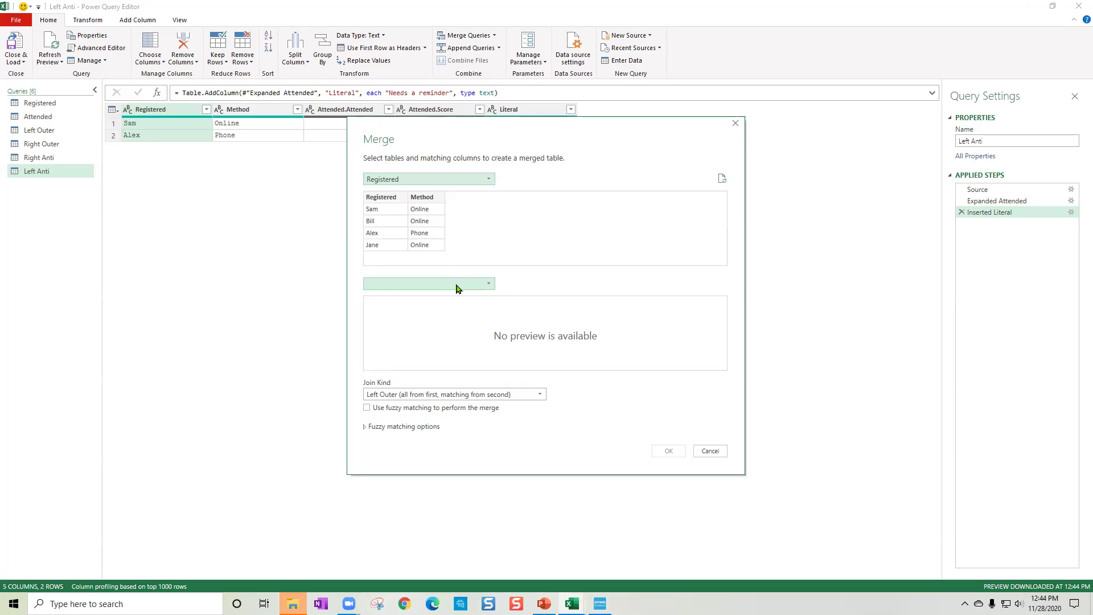
{"action": "left_click", "coordinate": [456, 289]}
{"action": "left_click", "coordinate": [452, 301]}
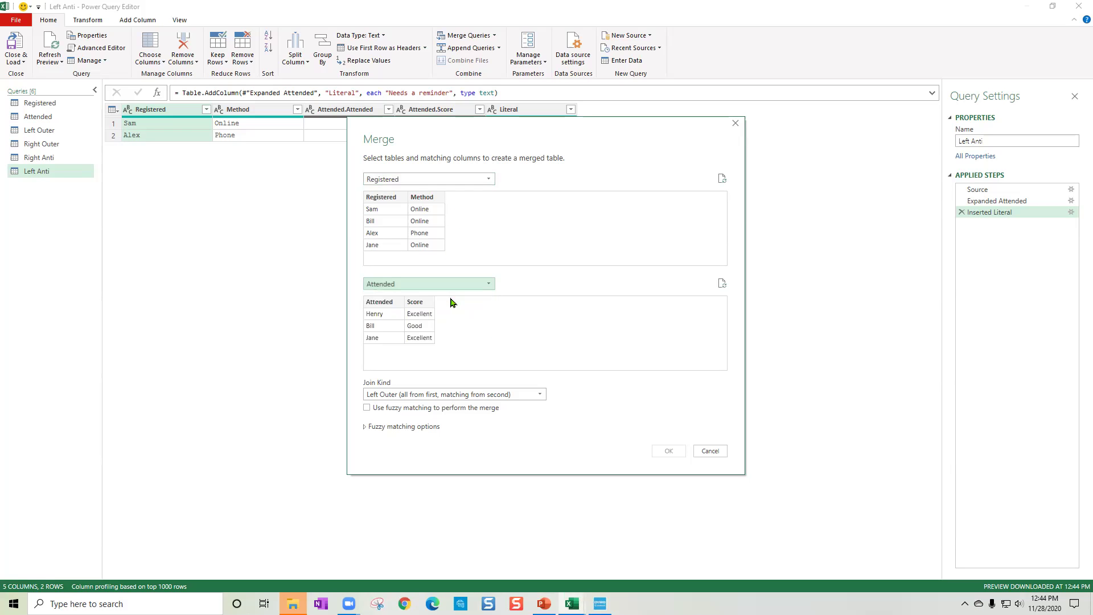
{"action": "left_click", "coordinate": [375, 198]}
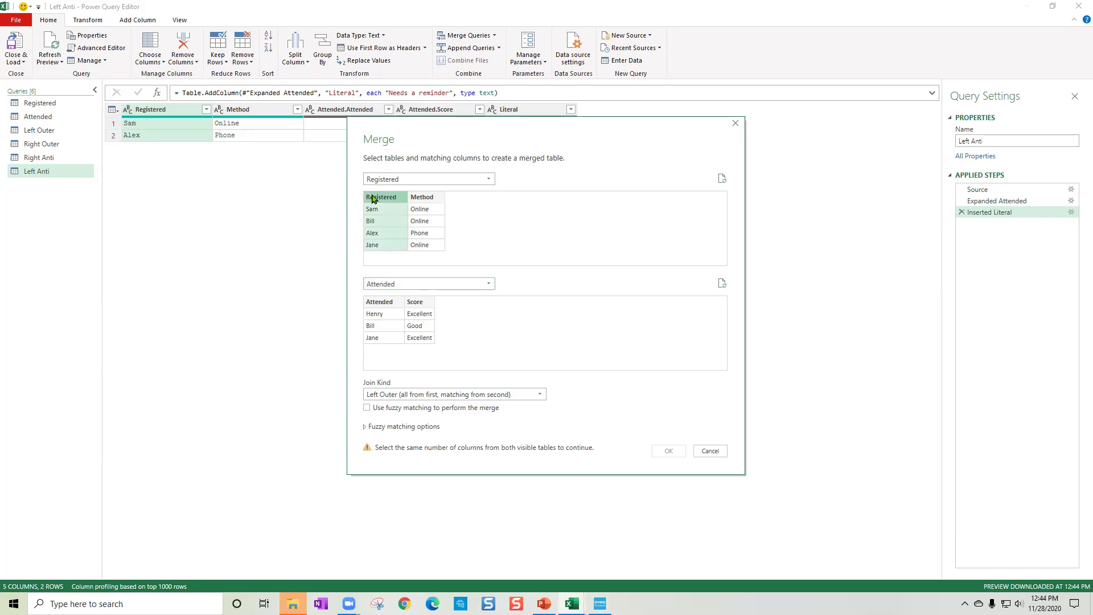
{"action": "left_click", "coordinate": [381, 313]}
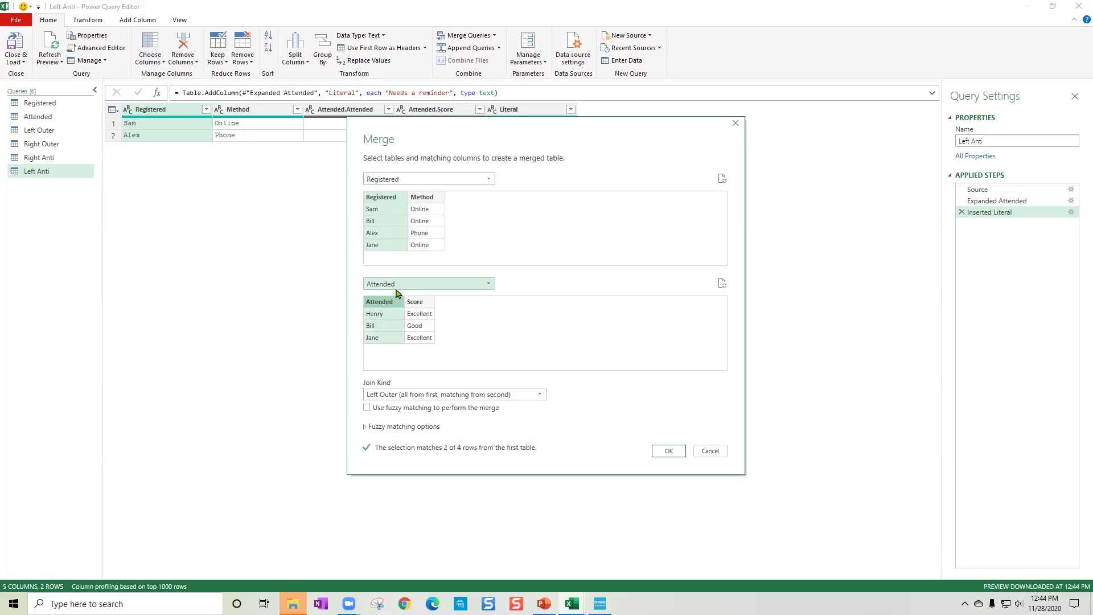
{"action": "left_click", "coordinate": [499, 397]}
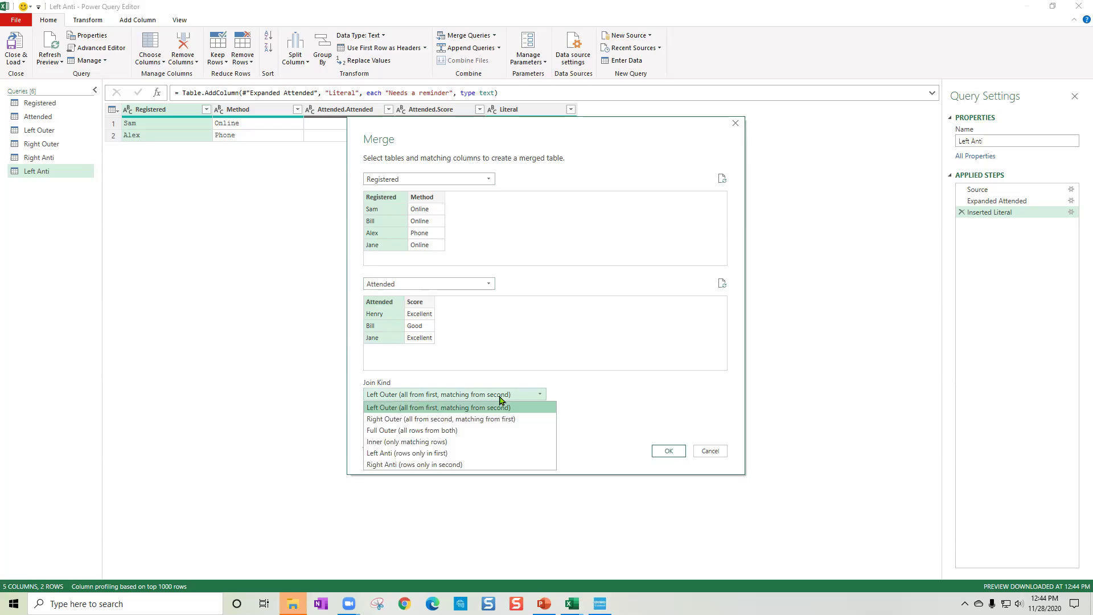
{"action": "left_click", "coordinate": [485, 444]}
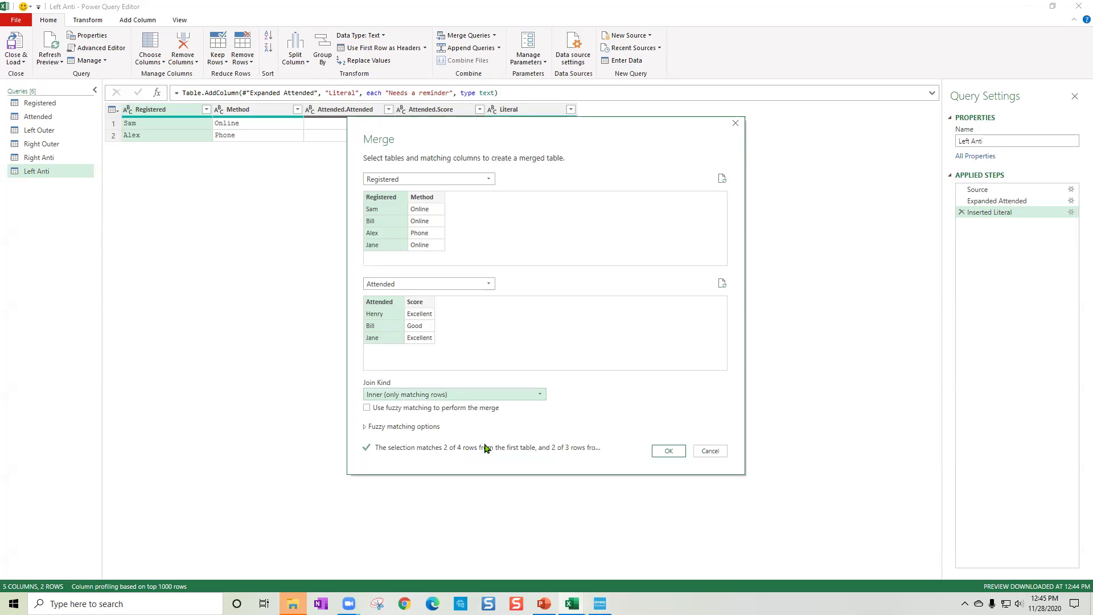
{"action": "left_click", "coordinate": [667, 452]}
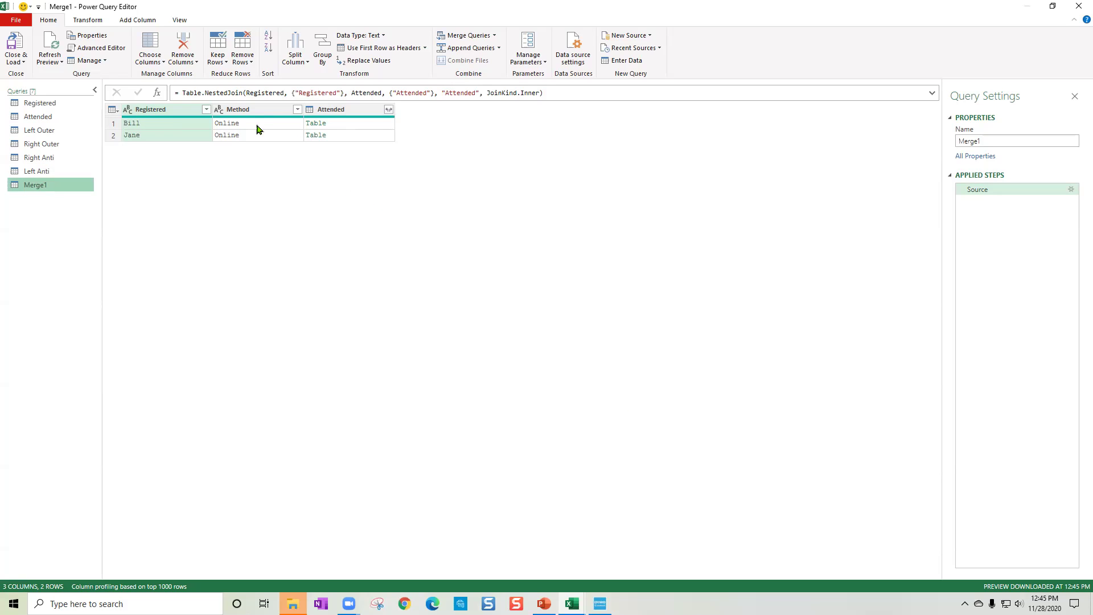
Examine the nested Attended tables of both merged rows, opening the first row's table and deleting the Navigation step it adds
{"action": "left_click", "coordinate": [376, 125]}
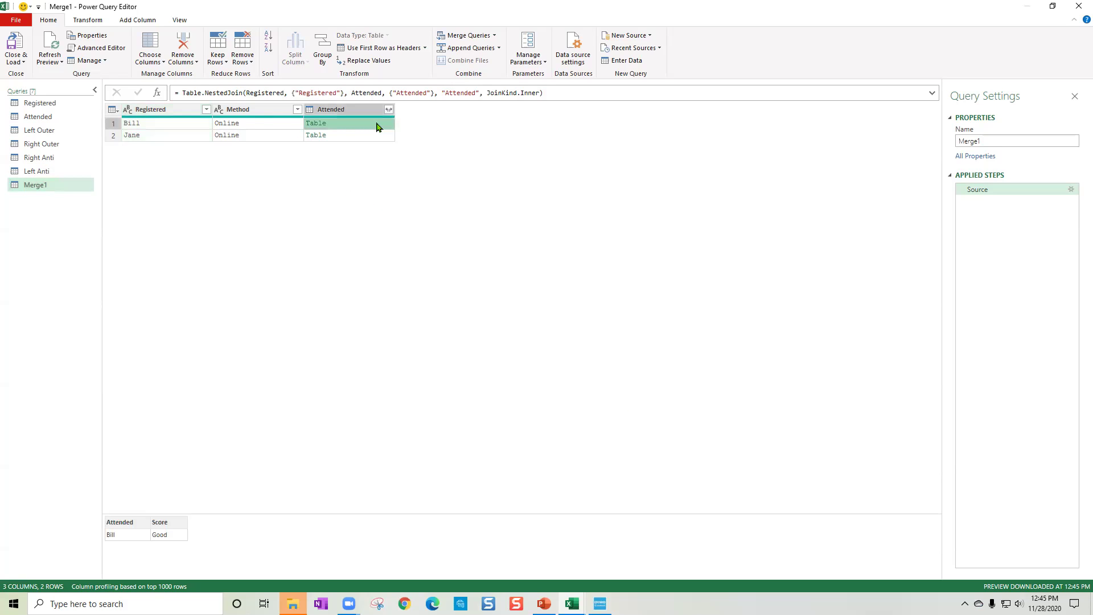
{"action": "left_click", "coordinate": [377, 135]}
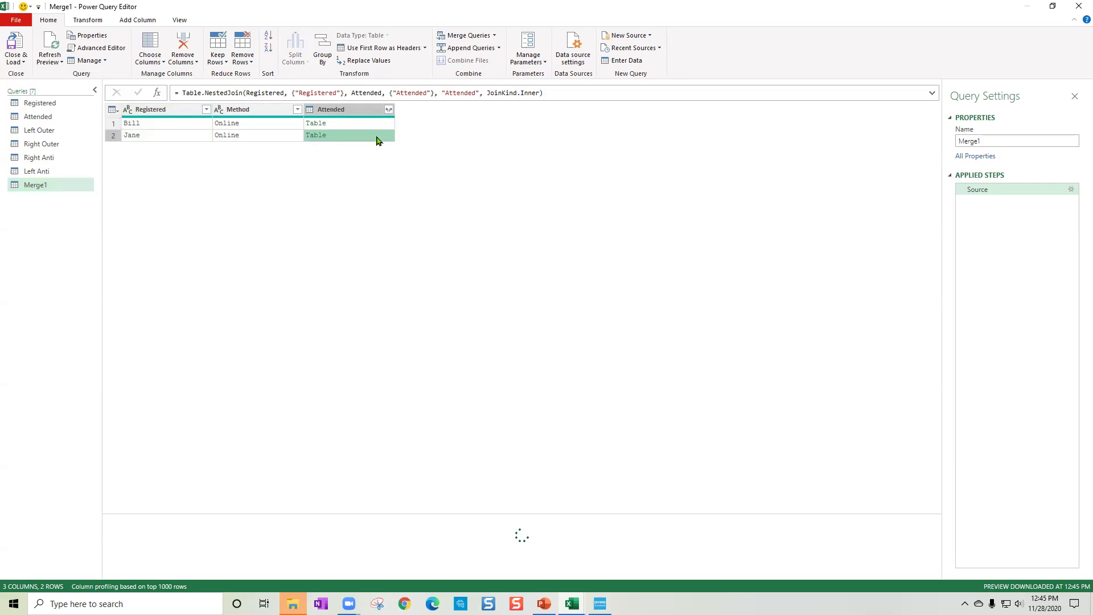
{"action": "left_click", "coordinate": [380, 124]}
{"action": "left_click", "coordinate": [371, 138]}
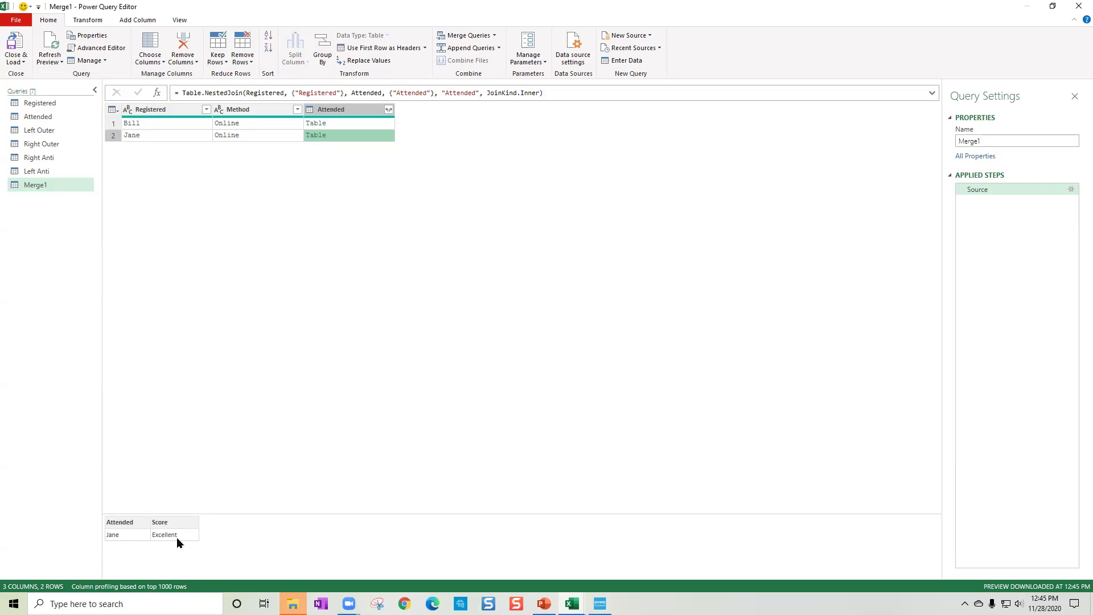
{"action": "left_click", "coordinate": [367, 125]}
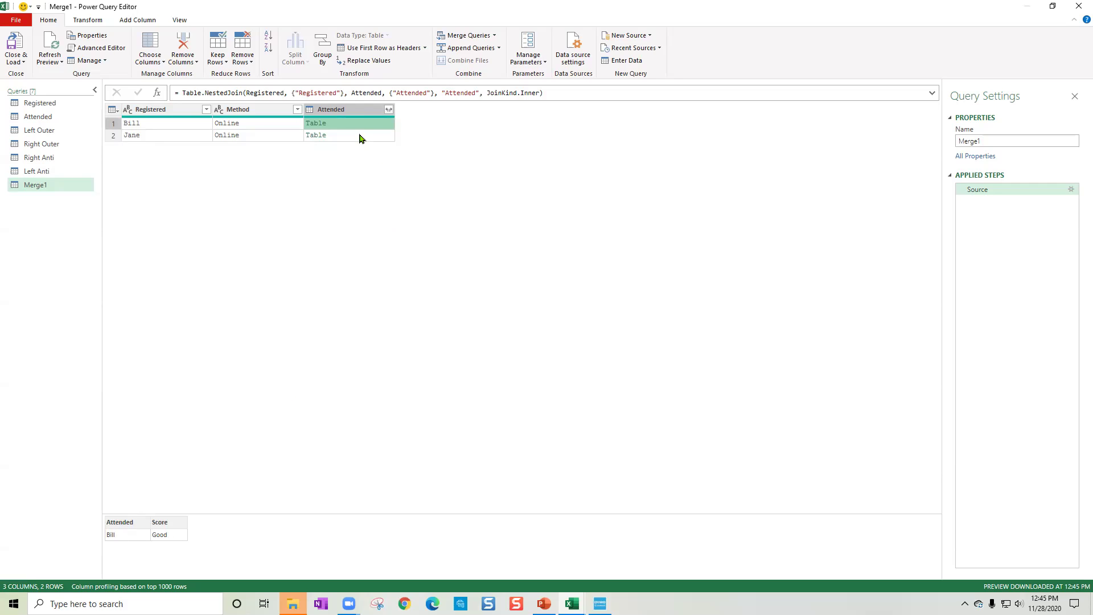
{"action": "left_click", "coordinate": [317, 124]}
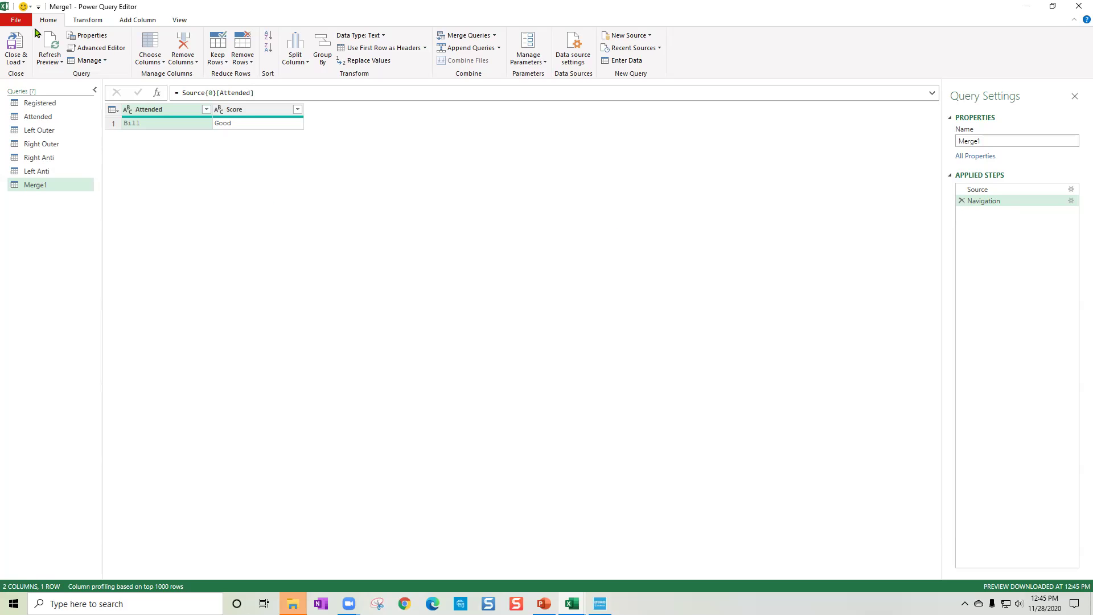
{"action": "left_click", "coordinate": [961, 201]}
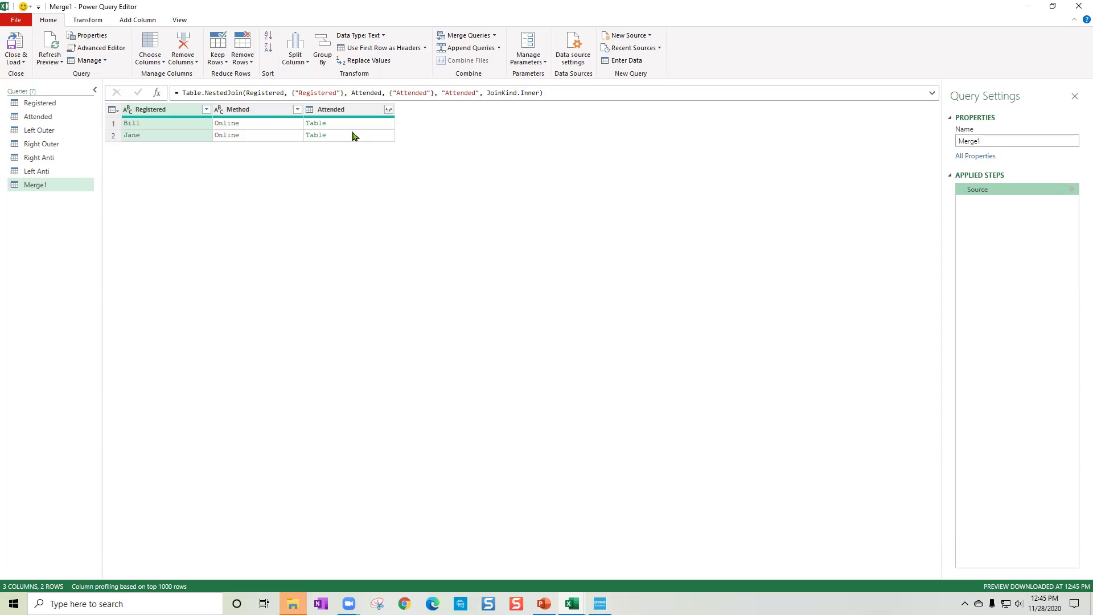
Expand the Attended column into its Attended and Score columns with the original column name as prefix, and remove the Attended.Attended column
{"action": "left_click", "coordinate": [389, 110]}
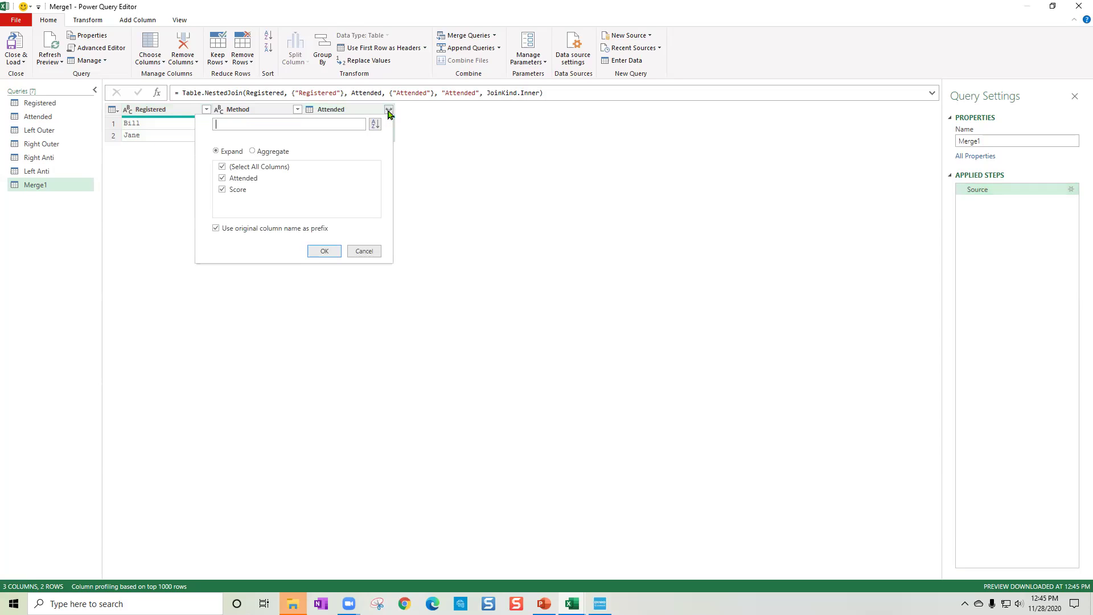
{"action": "left_click", "coordinate": [323, 250]}
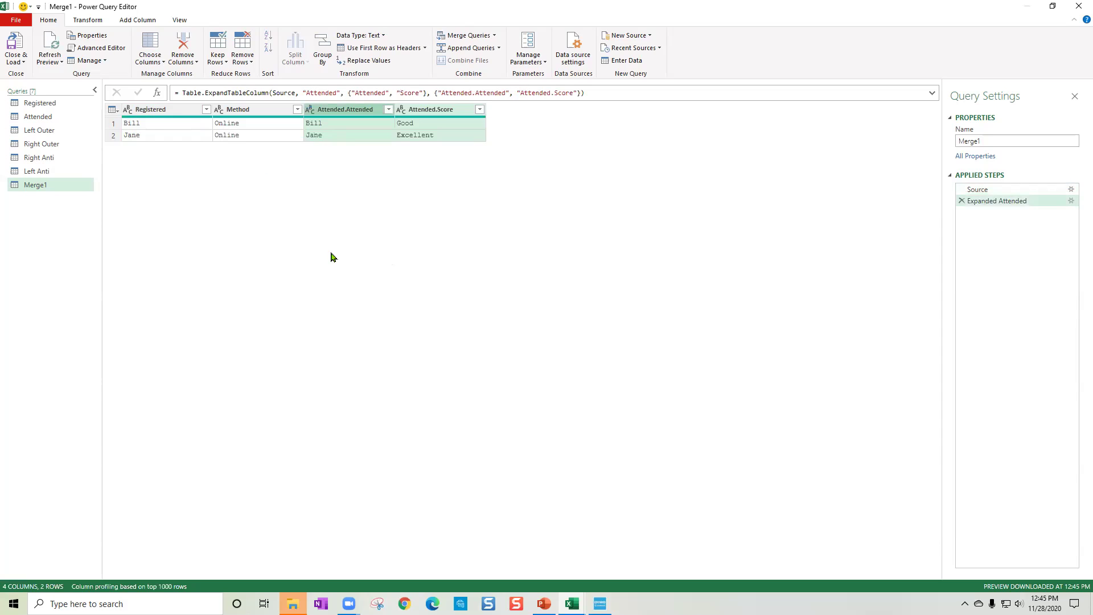
{"action": "left_click", "coordinate": [154, 113]}
{"action": "left_click", "coordinate": [328, 110]}
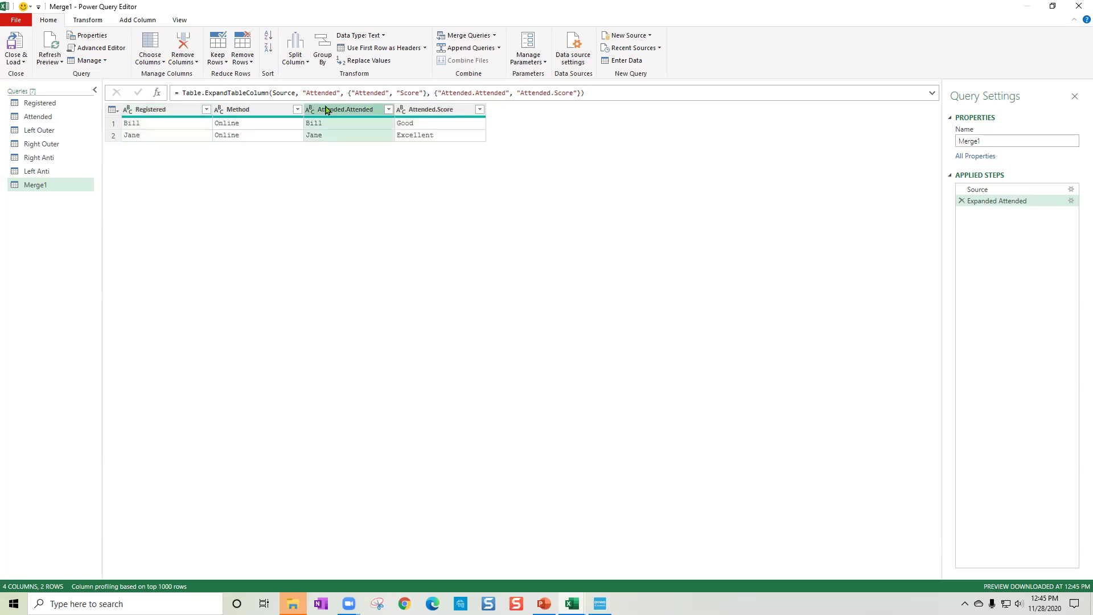
{"action": "left_click", "coordinate": [170, 111]}
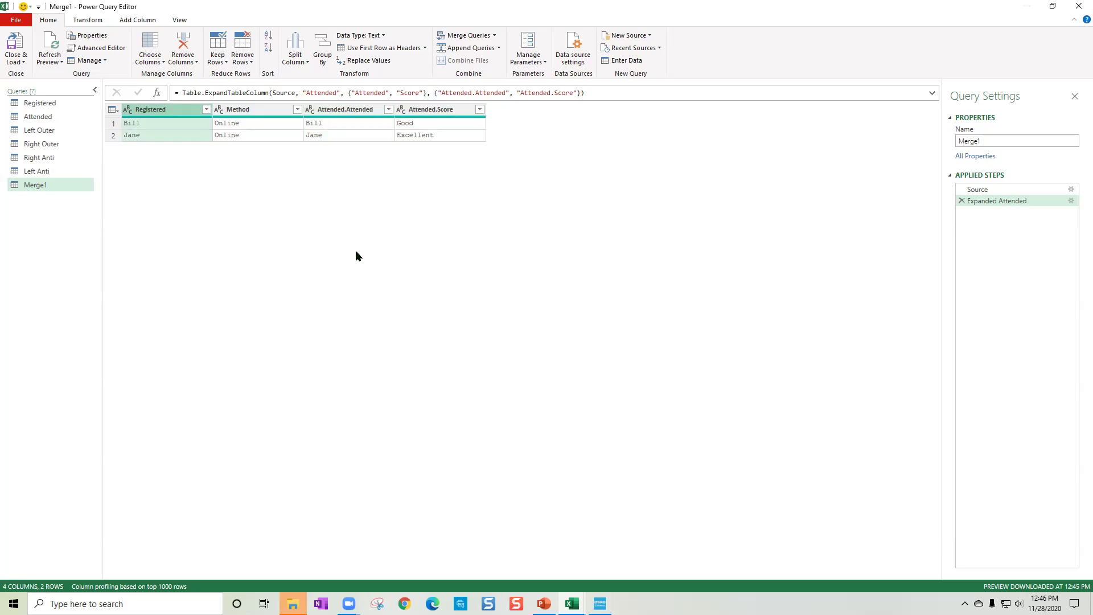
{"action": "left_click", "coordinate": [346, 117]}
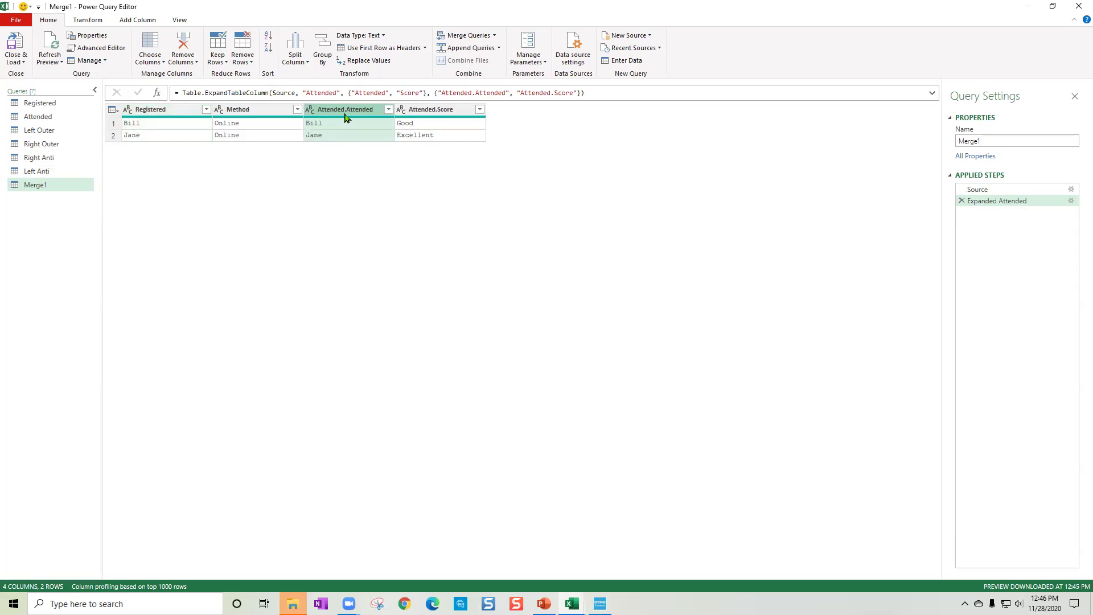
{"action": "right_click", "coordinate": [346, 118]}
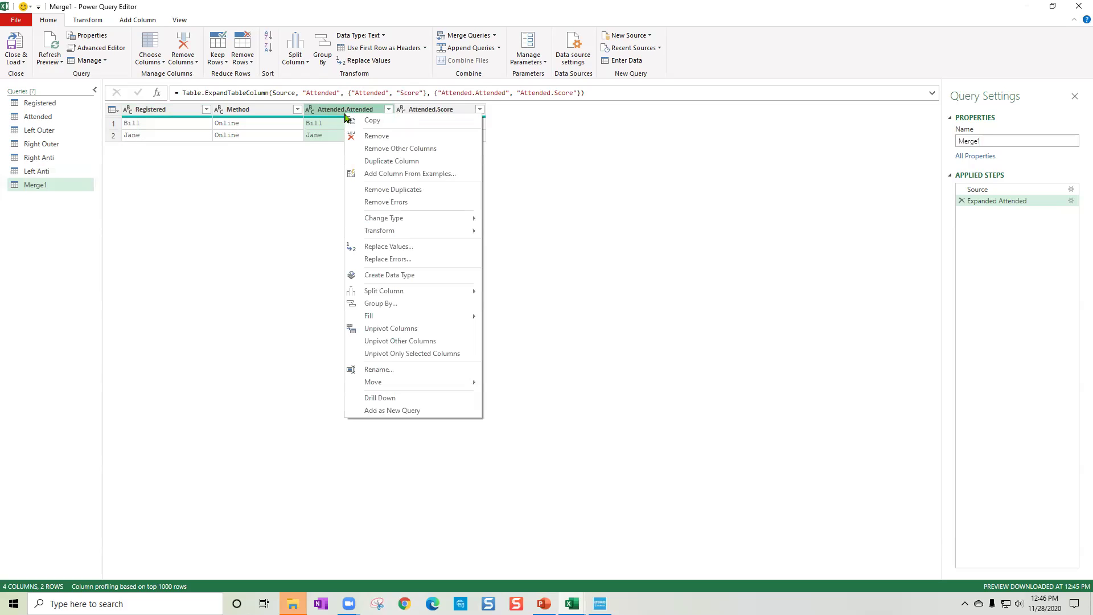
{"action": "left_click", "coordinate": [377, 136]}
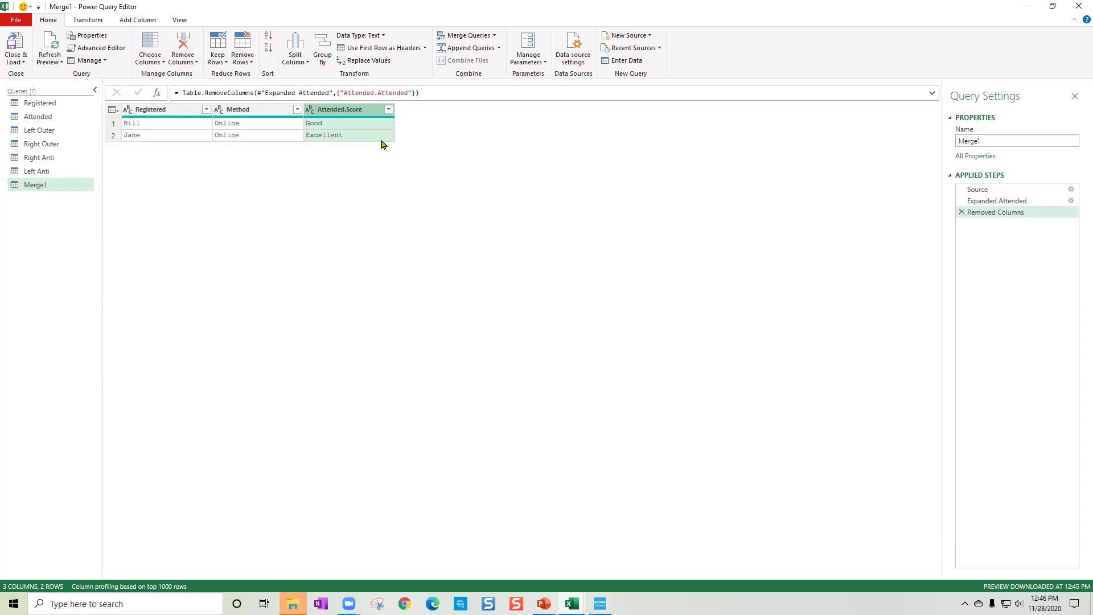
Rename the Merge1 query to Inner Join
{"action": "left_click", "coordinate": [982, 141]}
{"action": "type", "text": "Inner Join"}
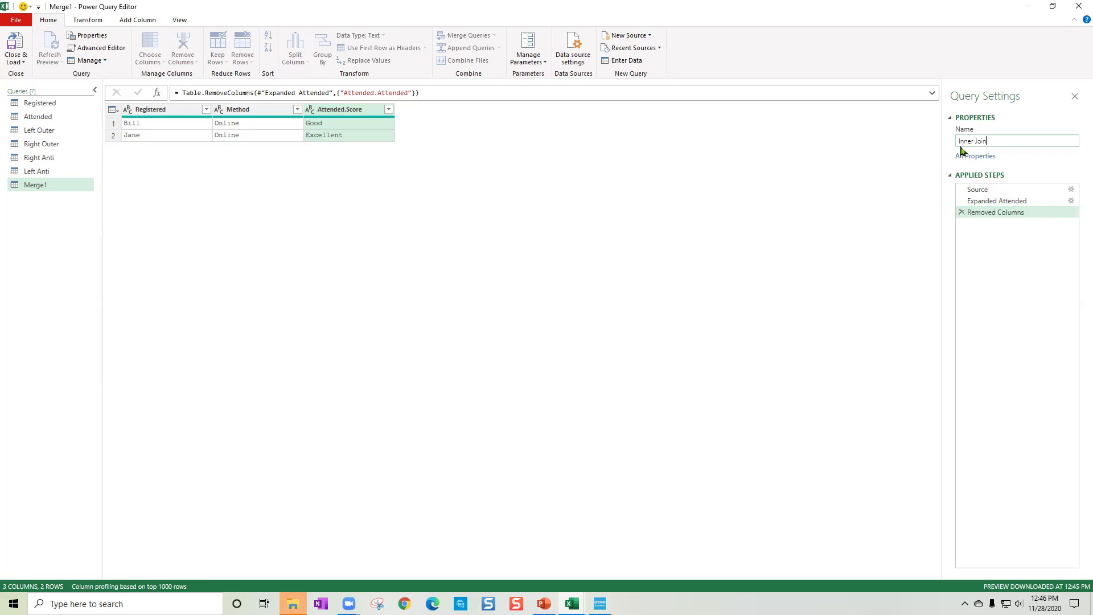
{"action": "key", "text": "Return"}
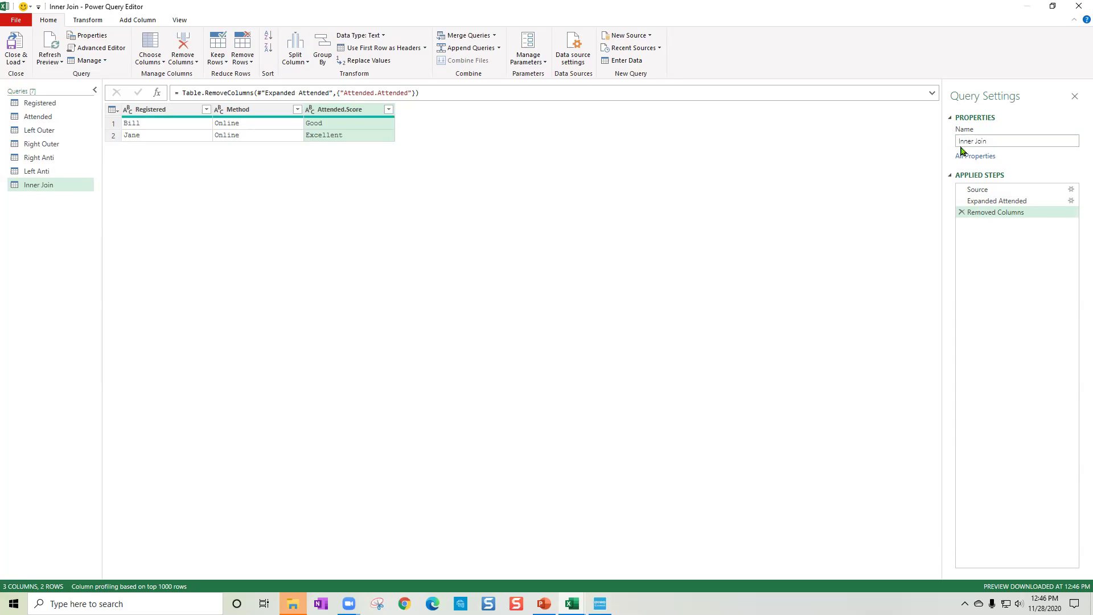
Close the editor and load the Inner Join query as a table in the existing worksheet at cell A25
{"action": "left_click", "coordinate": [7, 63]}
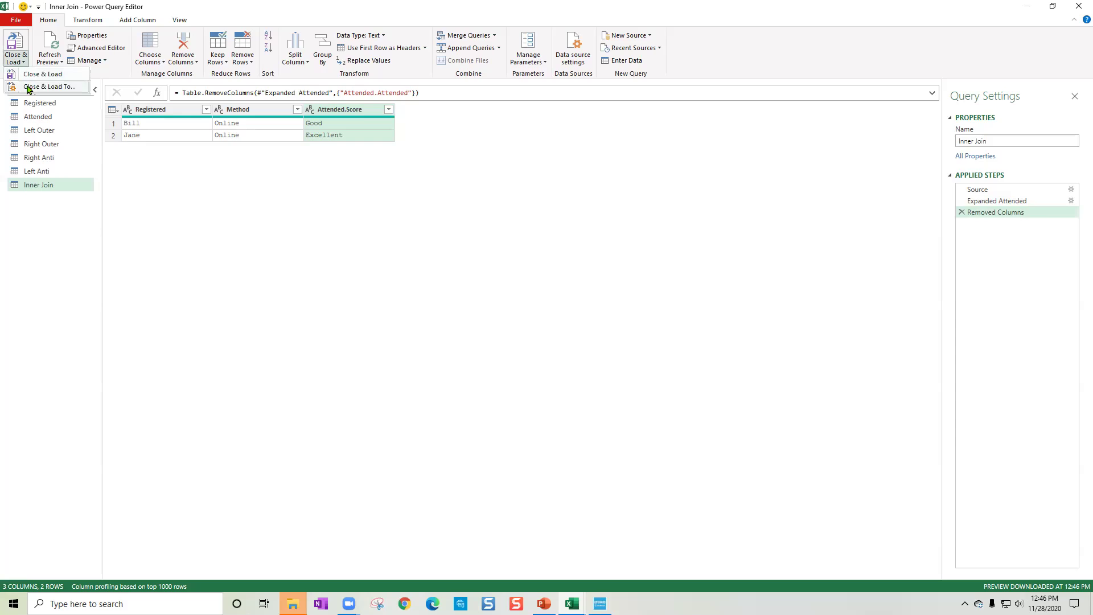
{"action": "left_click", "coordinate": [29, 86]}
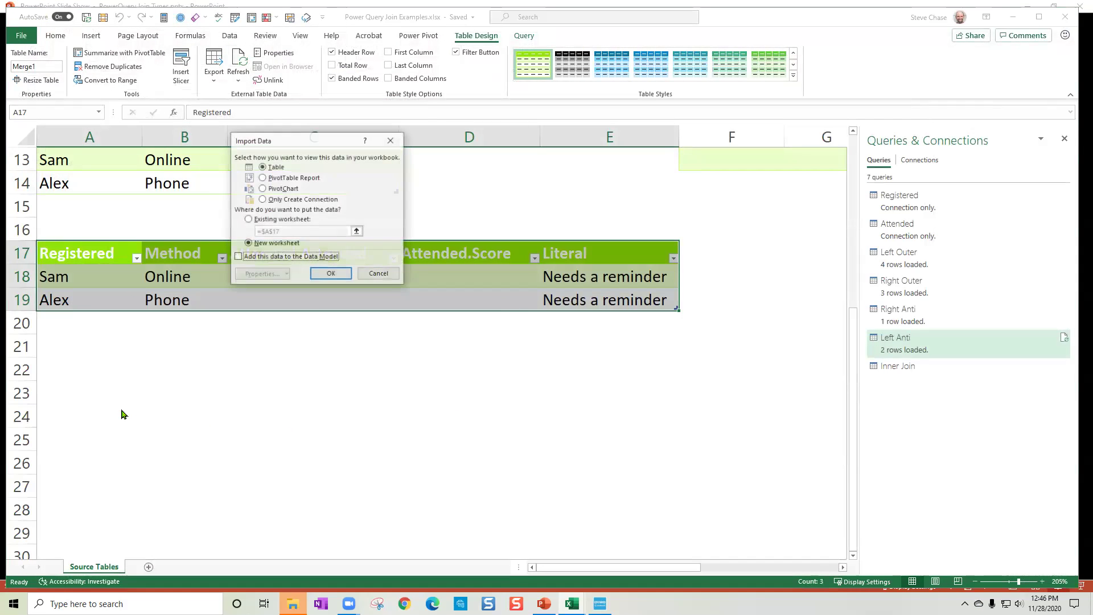
{"action": "left_click", "coordinate": [249, 220]}
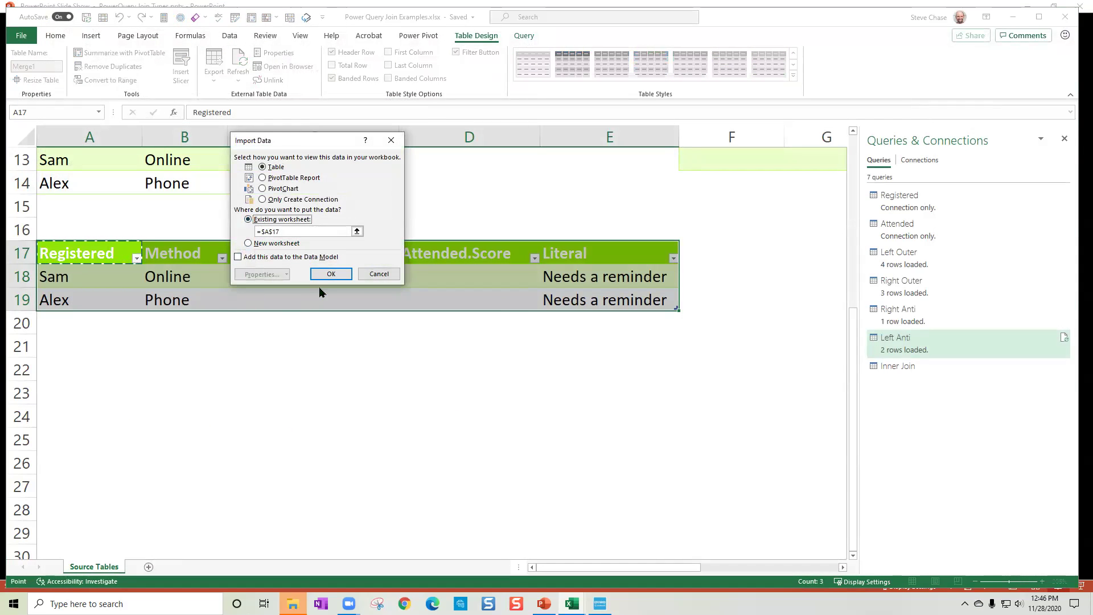
{"action": "left_click", "coordinate": [287, 232]}
{"action": "left_click_drag", "start_coordinate": [287, 232], "coordinate": [222, 233]}
{"action": "key", "text": "BackSpace"}
{"action": "left_click", "coordinate": [70, 443]}
{"action": "left_click", "coordinate": [331, 273]}
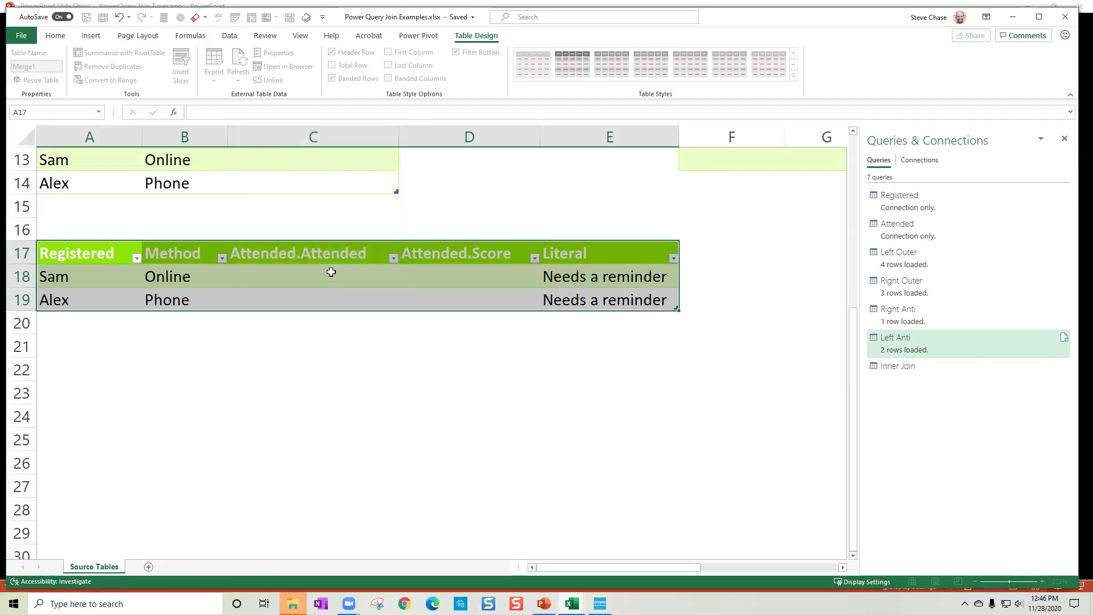
Label the loaded table by entering Inner Join in cell A24
{"action": "left_click", "coordinate": [94, 414]}
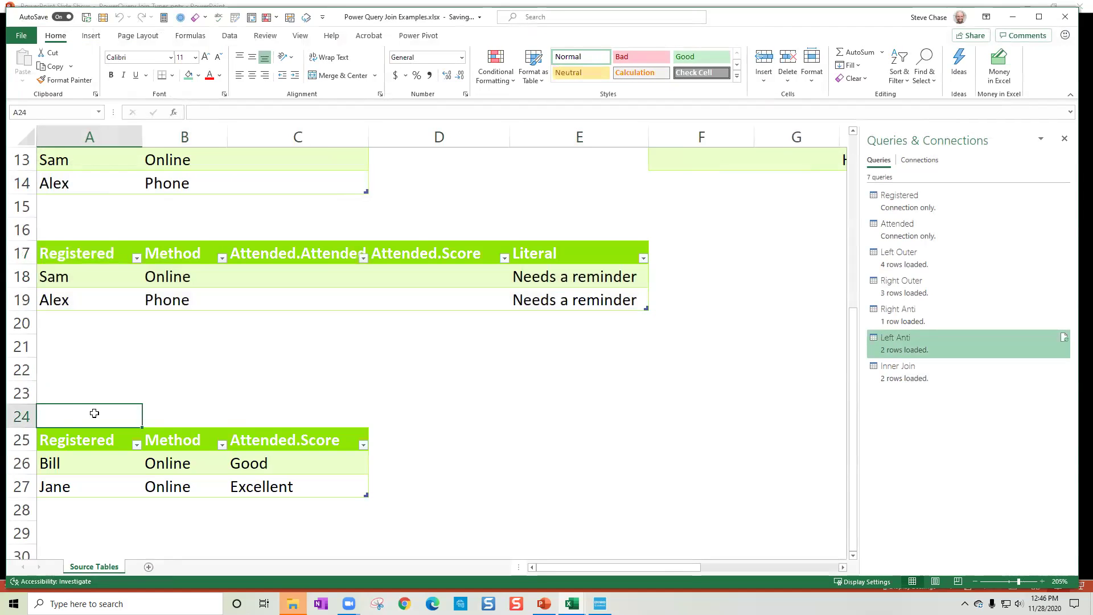
{"action": "type", "text": "INner Join"}
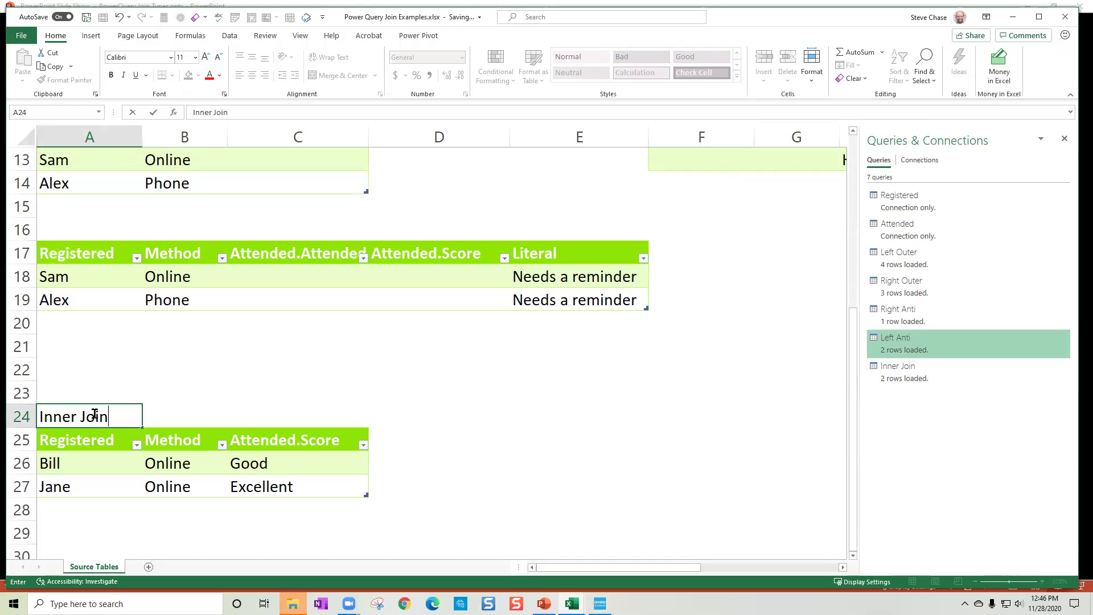
{"action": "key", "text": "Return"}
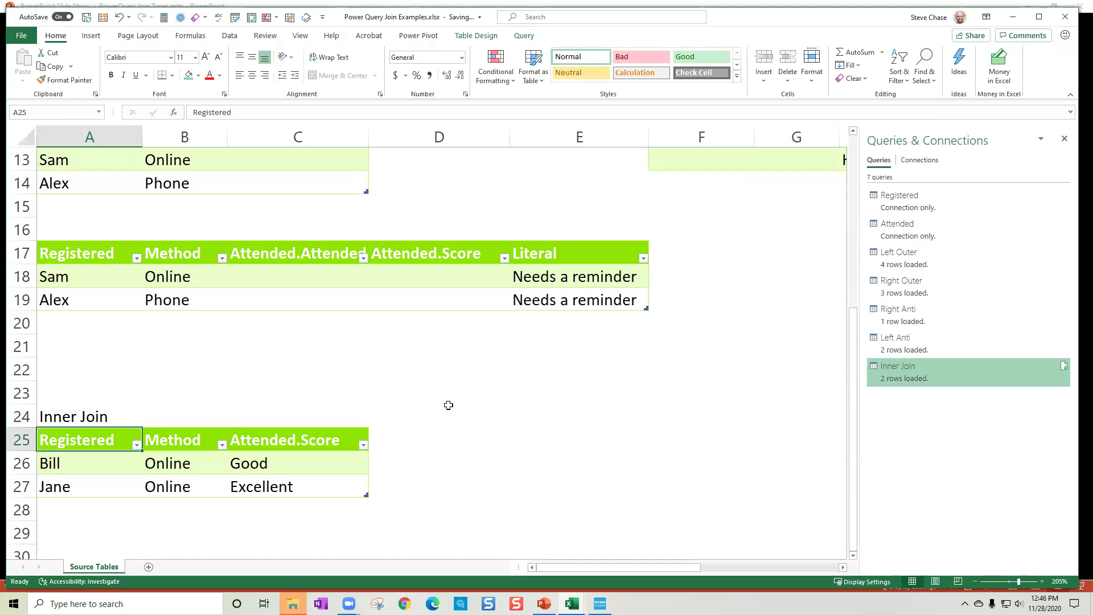
Switch to the PowerPoint slide show to review the Full Outer join example, and return to the Excel workbook
{"action": "scroll", "coordinate": [448, 405], "scroll_direction": "up", "scroll_amount": 4}
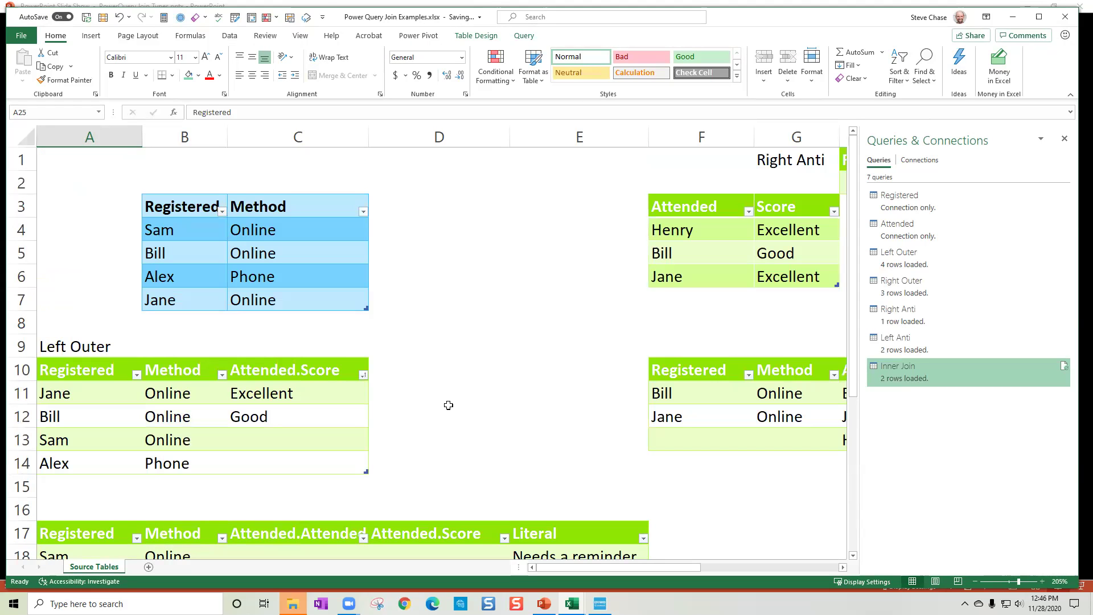
{"action": "key", "text": "alt+Tab"}
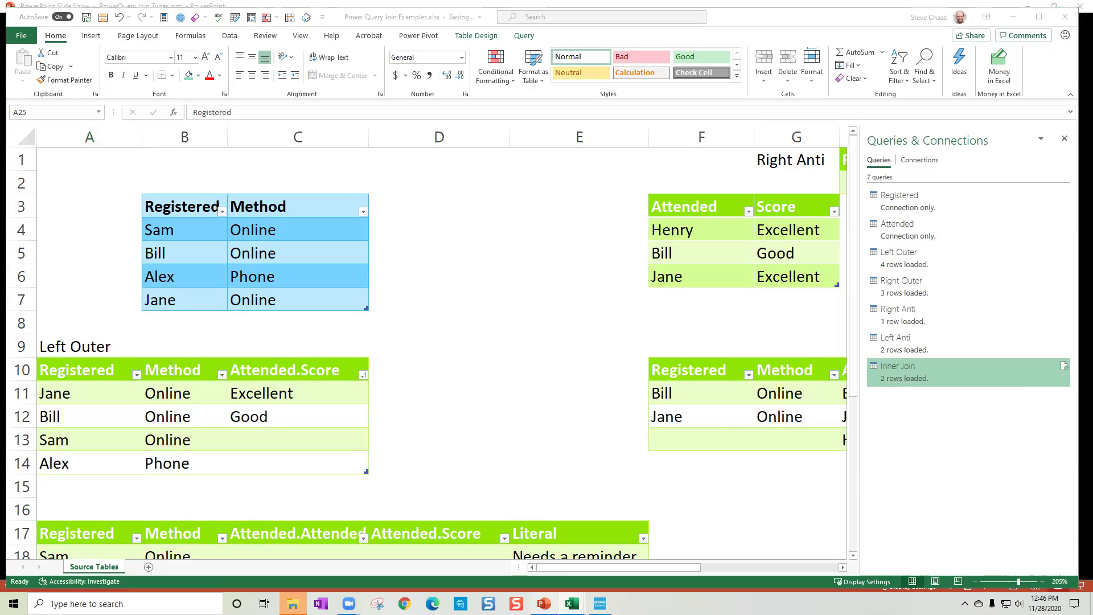
{"action": "key", "text": "ctrl+l"}
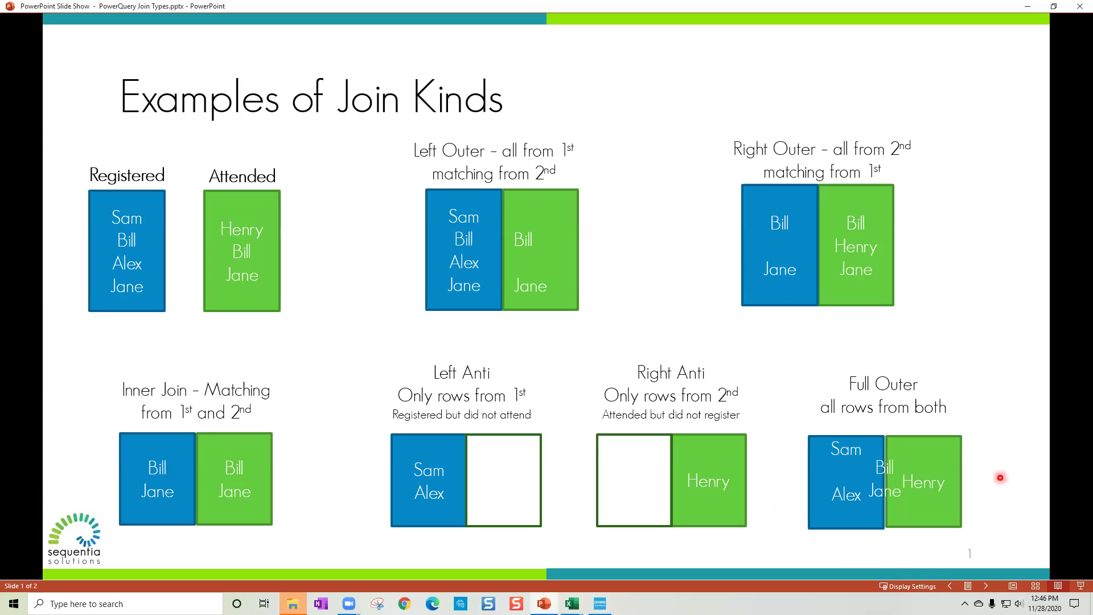
{"action": "key", "text": "ctrl+l"}
{"action": "left_click", "coordinate": [572, 603]}
{"action": "left_click", "coordinate": [656, 556]}
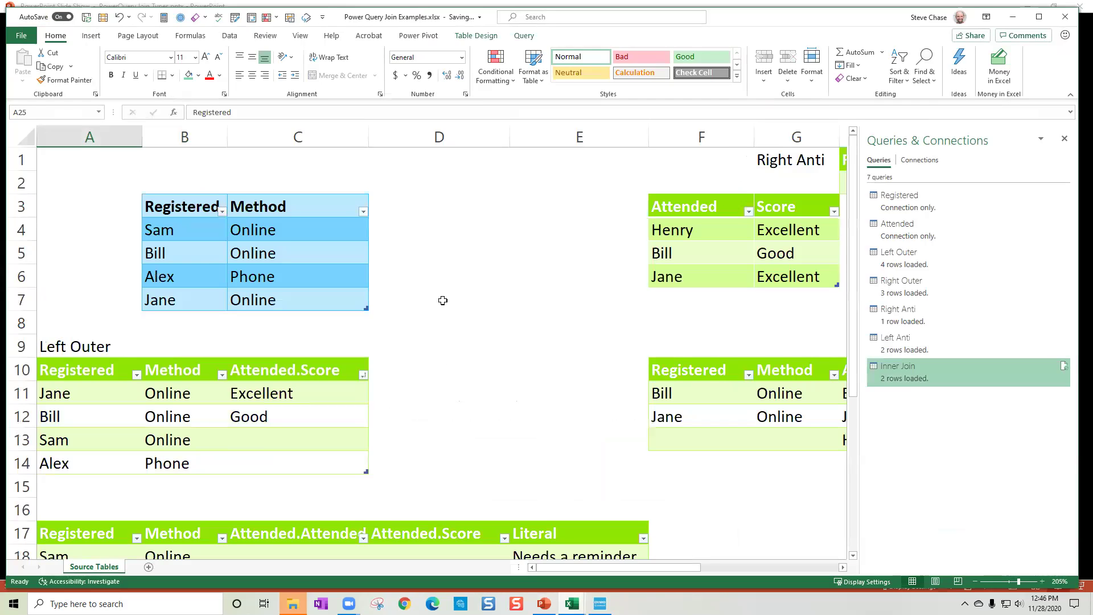
Open the Registered query in the Power Query Editor and start merging queries as a new query
{"action": "double_click", "coordinate": [917, 197]}
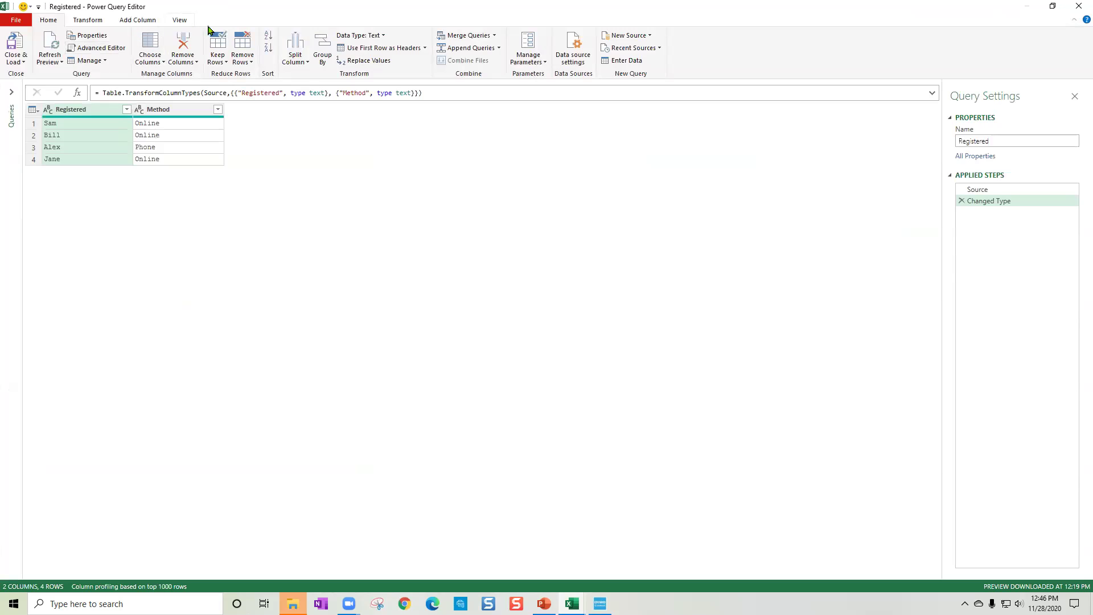
{"action": "left_click", "coordinate": [494, 35]}
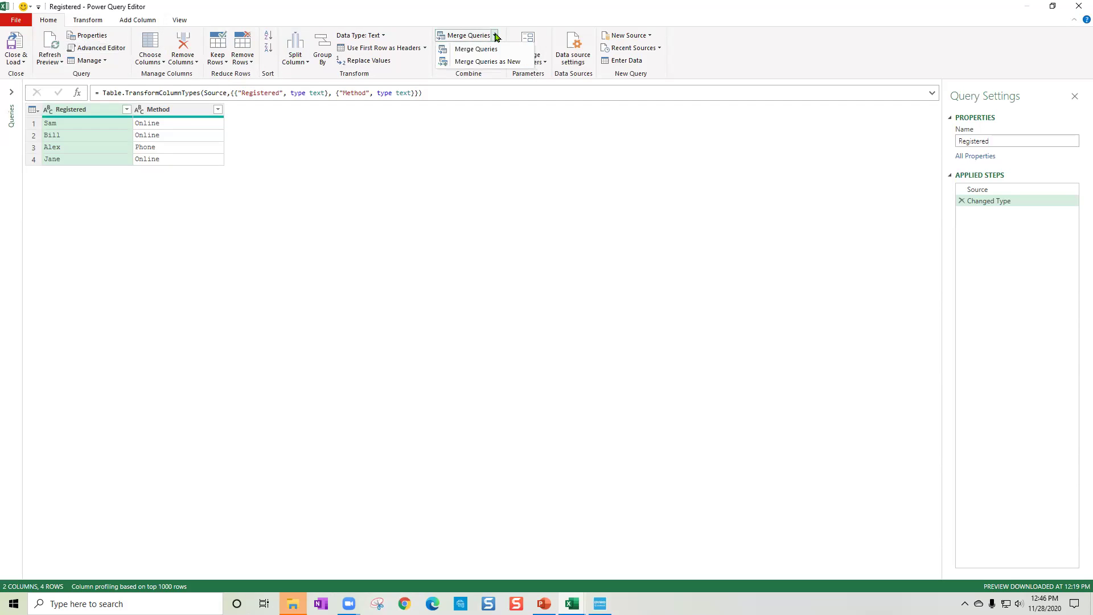
{"action": "left_click", "coordinate": [504, 63]}
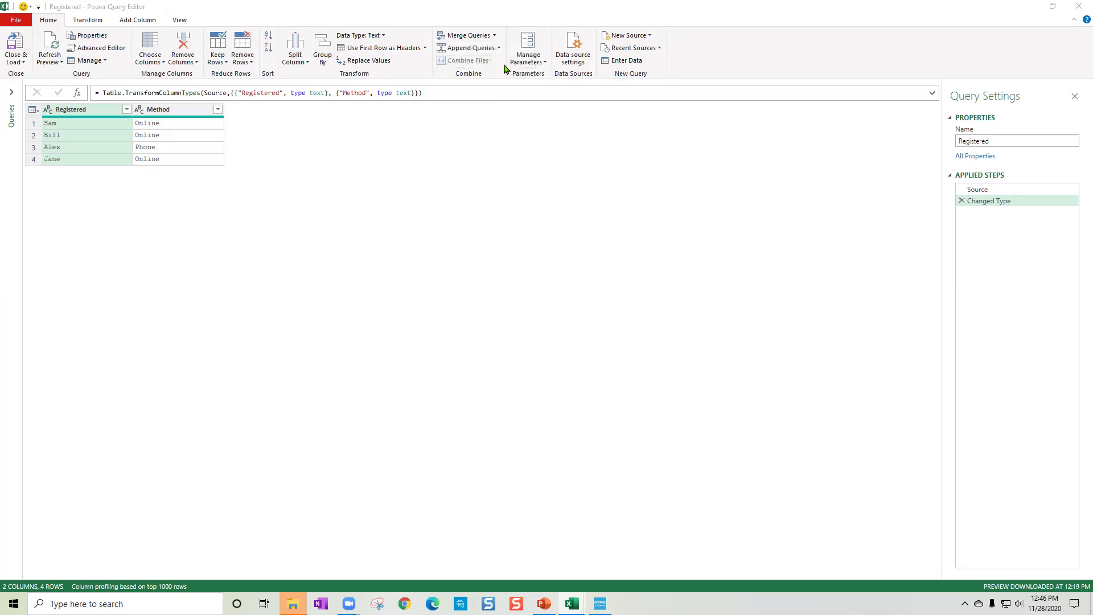
{"action": "left_click", "coordinate": [479, 180]}
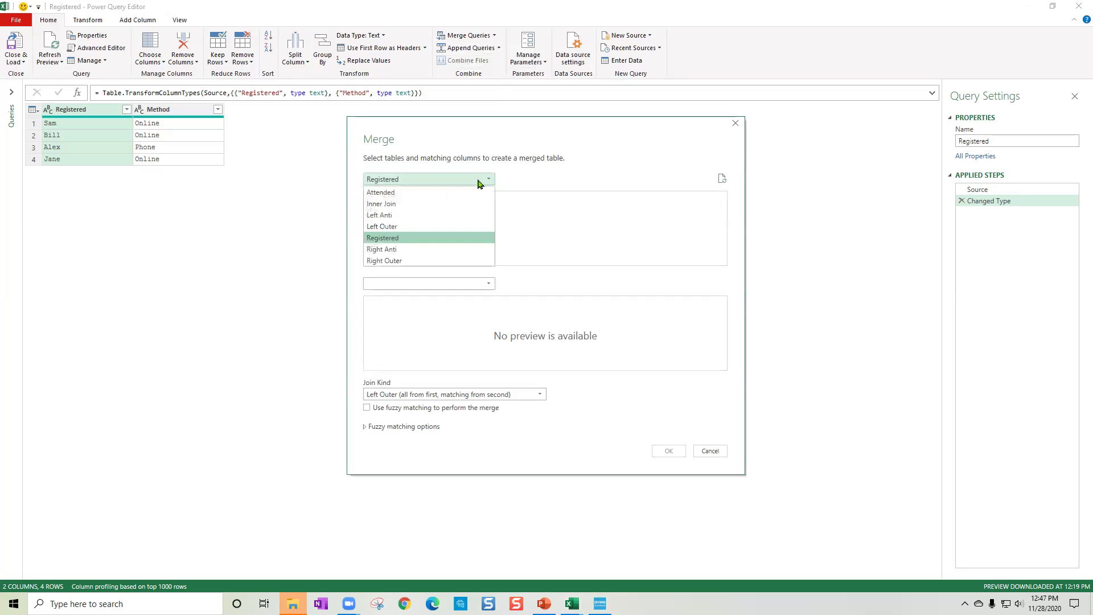
{"action": "left_click", "coordinate": [466, 197]}
{"action": "left_click", "coordinate": [490, 283]}
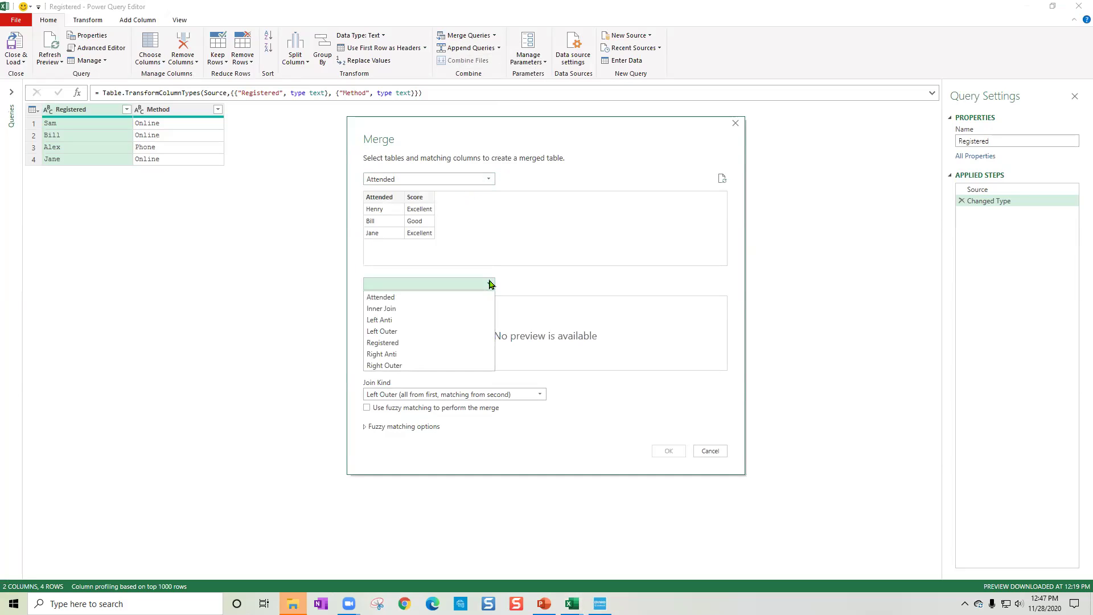
{"action": "left_click", "coordinate": [444, 344]}
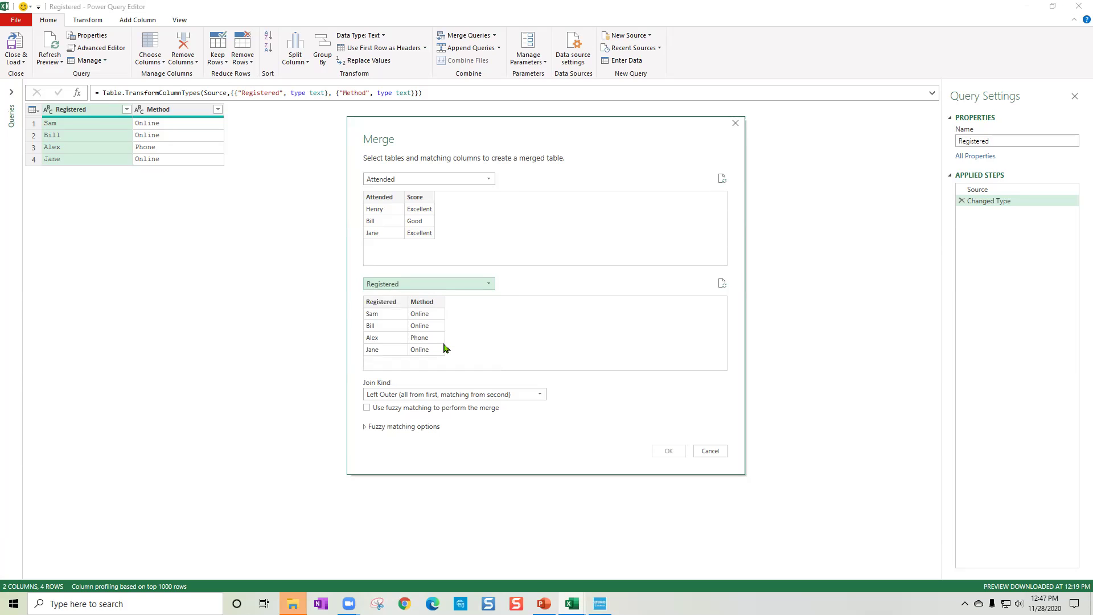
{"action": "left_click", "coordinate": [380, 197]}
Merge Registered with Attended, matching the Registered and Attended columns, using the Full Outer join kind
{"action": "left_click", "coordinate": [479, 185]}
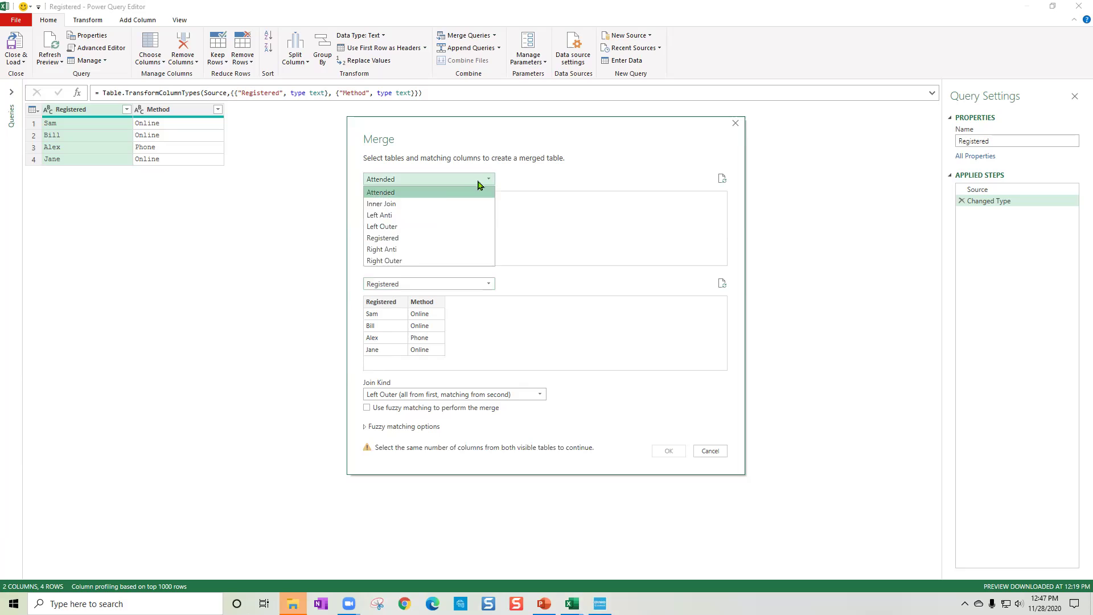
{"action": "left_click", "coordinate": [437, 238]}
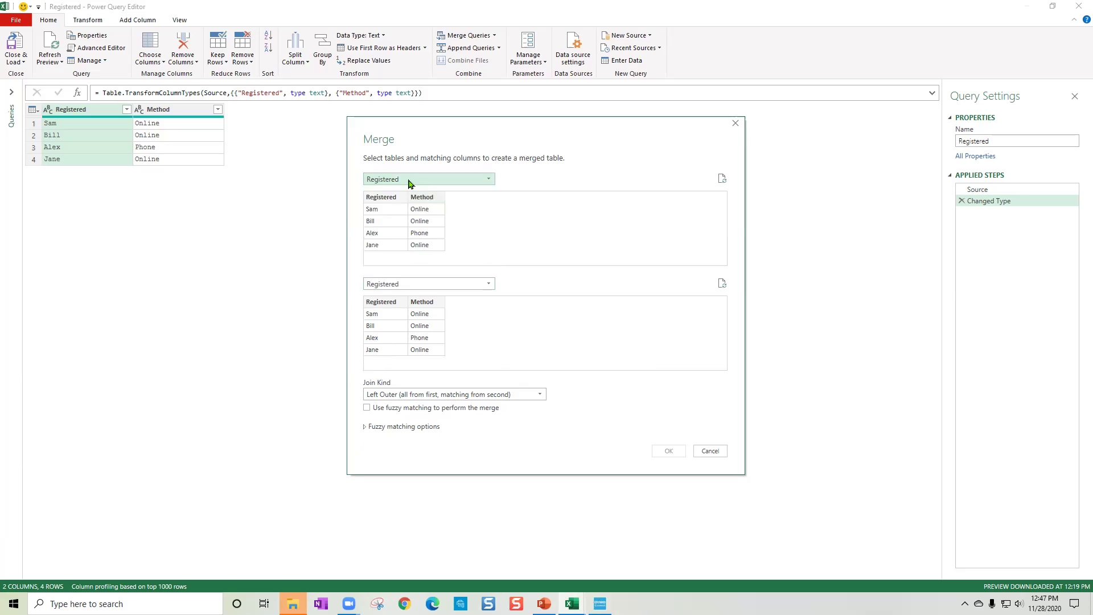
{"action": "left_click", "coordinate": [414, 285]}
{"action": "left_click", "coordinate": [405, 308]}
{"action": "left_click", "coordinate": [377, 198]}
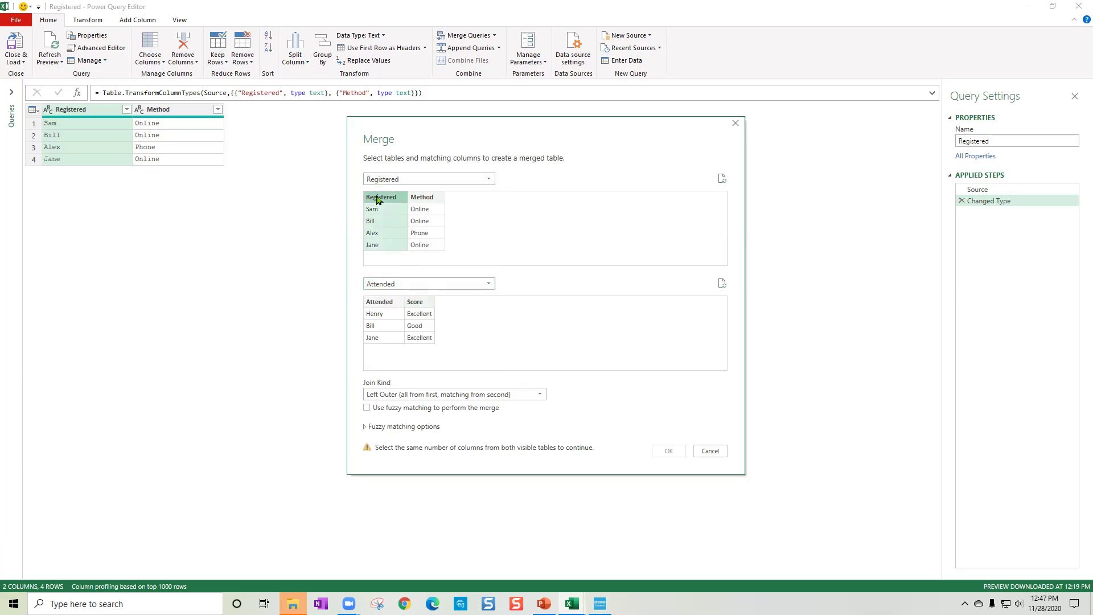
{"action": "left_click", "coordinate": [378, 302]}
{"action": "left_click", "coordinate": [487, 395]}
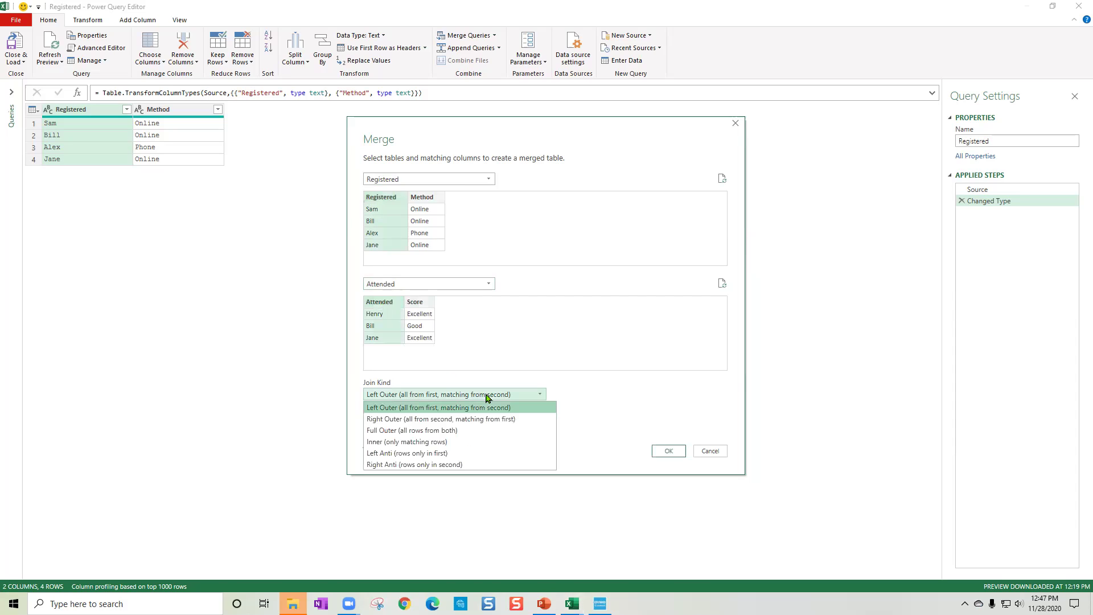
{"action": "left_click", "coordinate": [442, 433]}
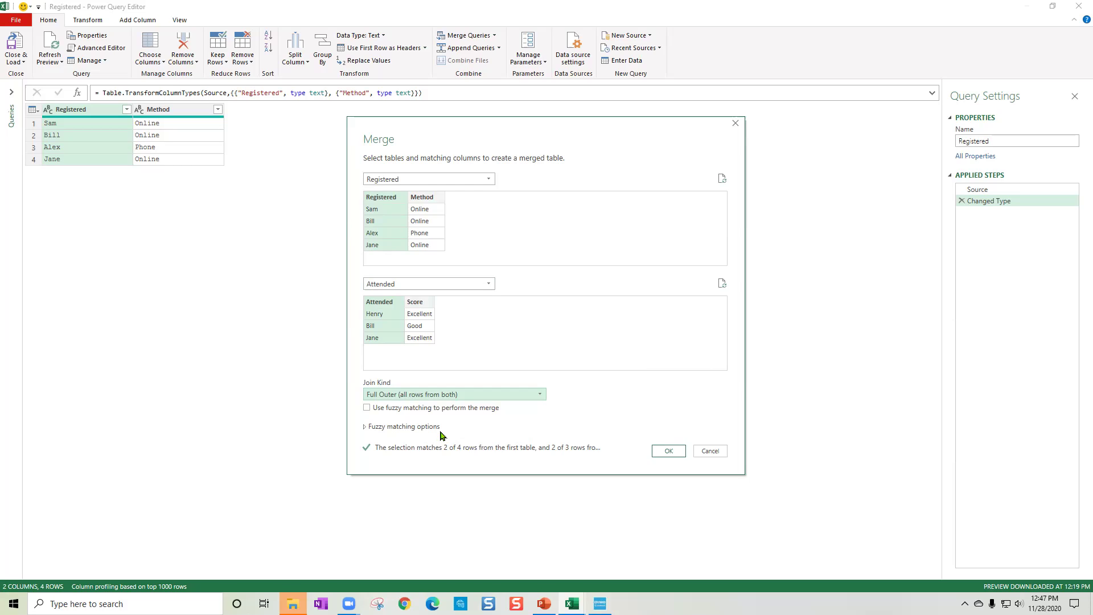
{"action": "left_click", "coordinate": [669, 451]}
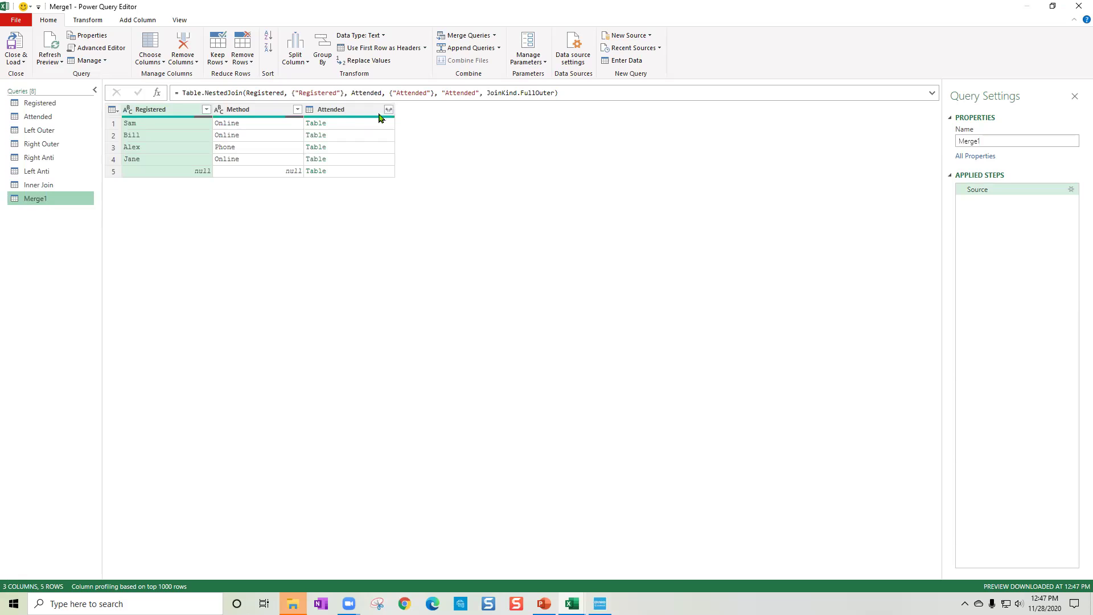
Expand the merged Attended column into its Attended and Score fields, keeping the original column name as prefix
{"action": "left_click", "coordinate": [388, 110]}
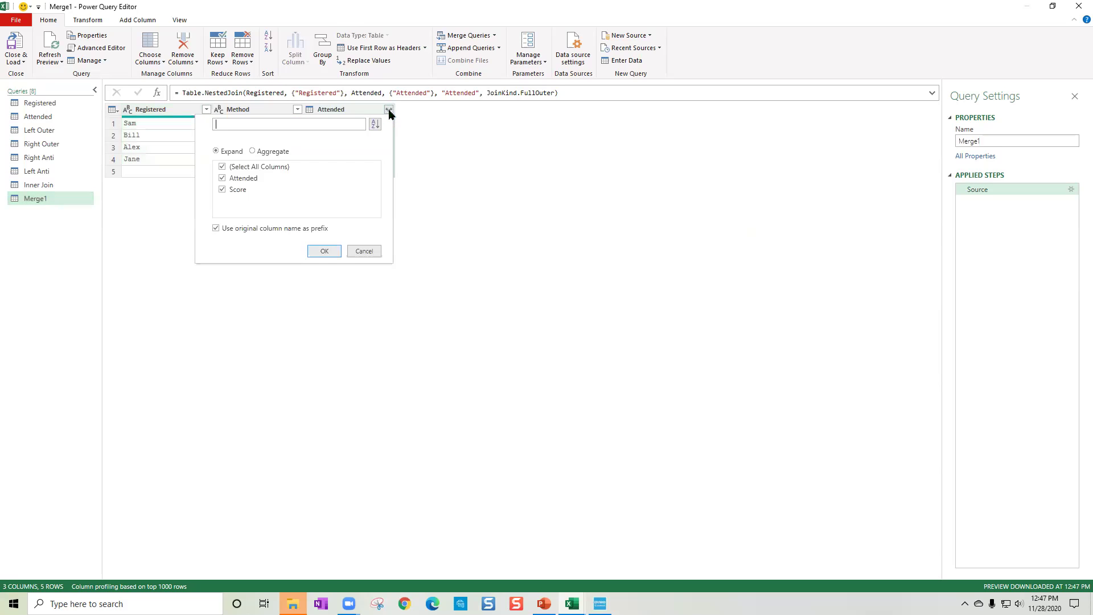
{"action": "left_click", "coordinate": [324, 251]}
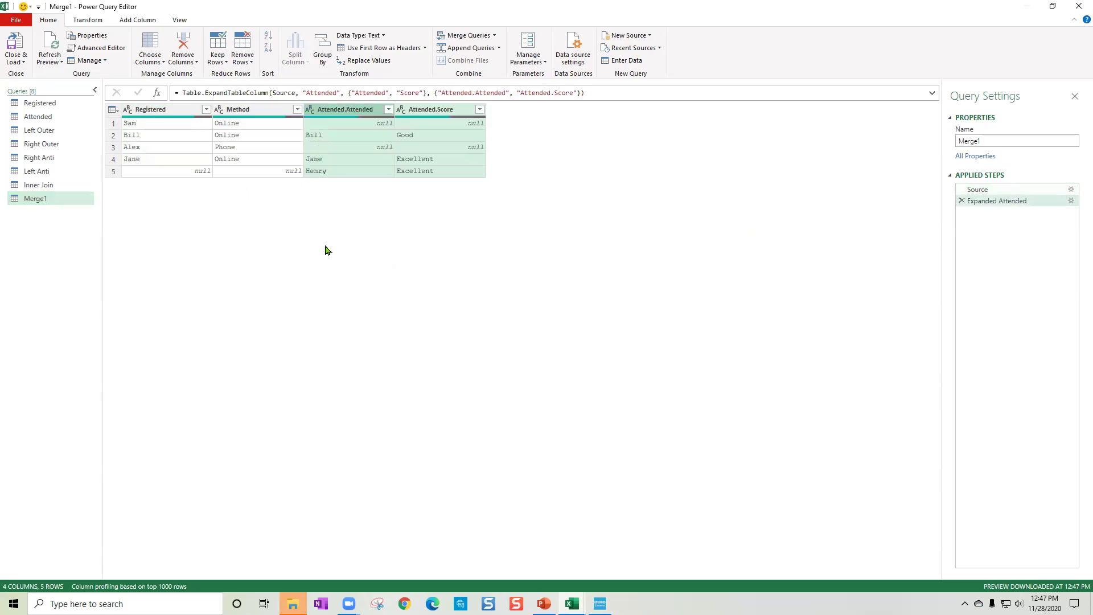
{"action": "left_click", "coordinate": [403, 172]}
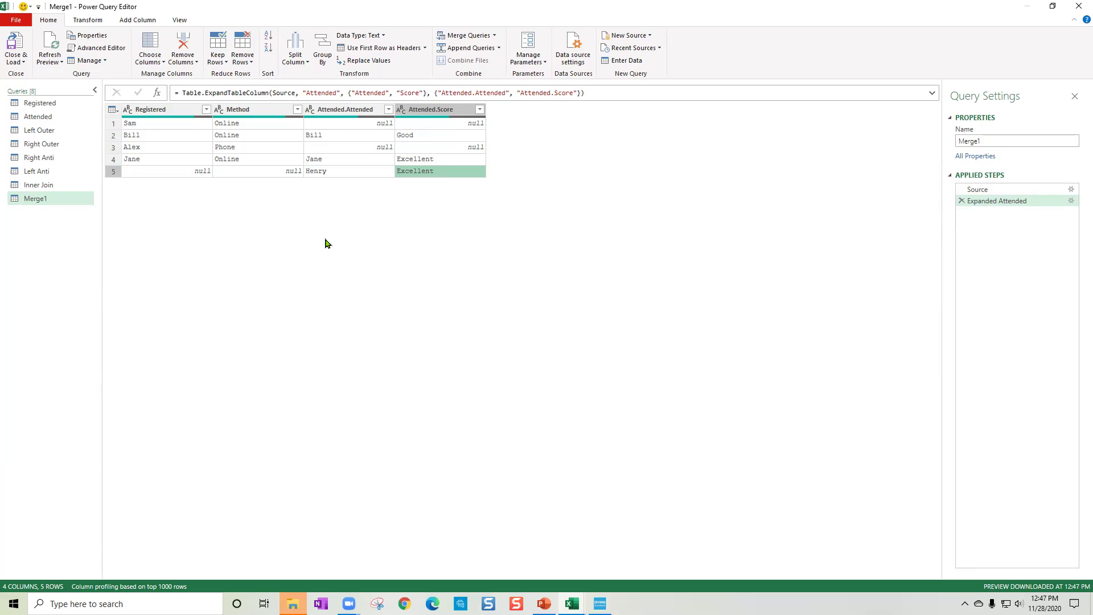
Close the editor and load the merged query as a table in the existing worksheet at cell A34
{"action": "left_click", "coordinate": [14, 63]}
{"action": "left_click", "coordinate": [42, 88]}
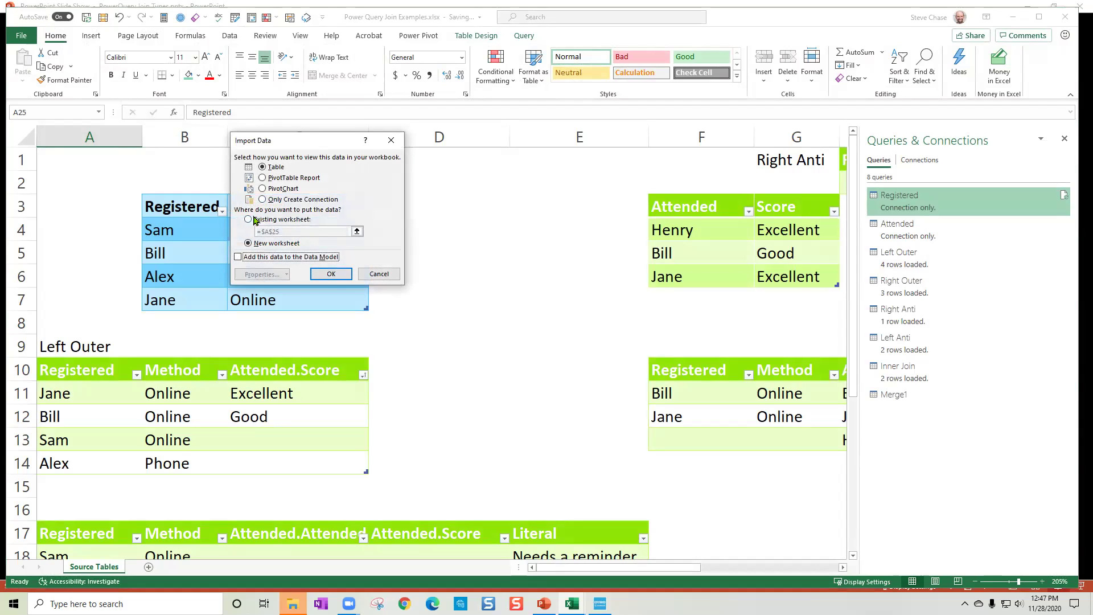
{"action": "left_click", "coordinate": [249, 221]}
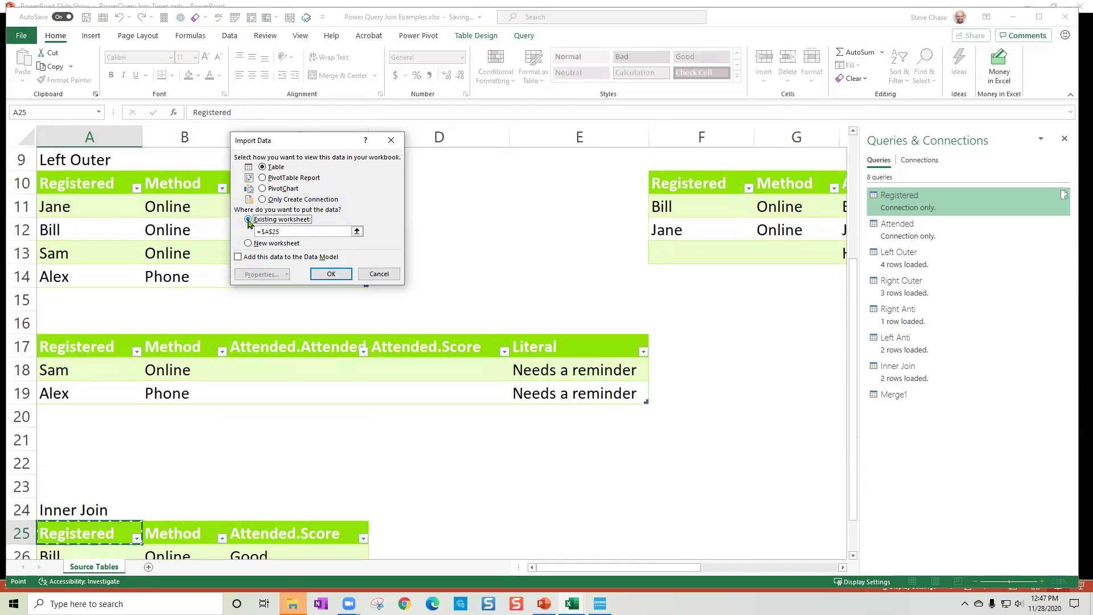
{"action": "scroll", "coordinate": [655, 487], "scroll_direction": "down", "scroll_amount": 2}
{"action": "scroll", "coordinate": [655, 487], "scroll_direction": "down", "scroll_amount": 4}
{"action": "left_click", "coordinate": [91, 322]}
{"action": "left_click", "coordinate": [331, 274]}
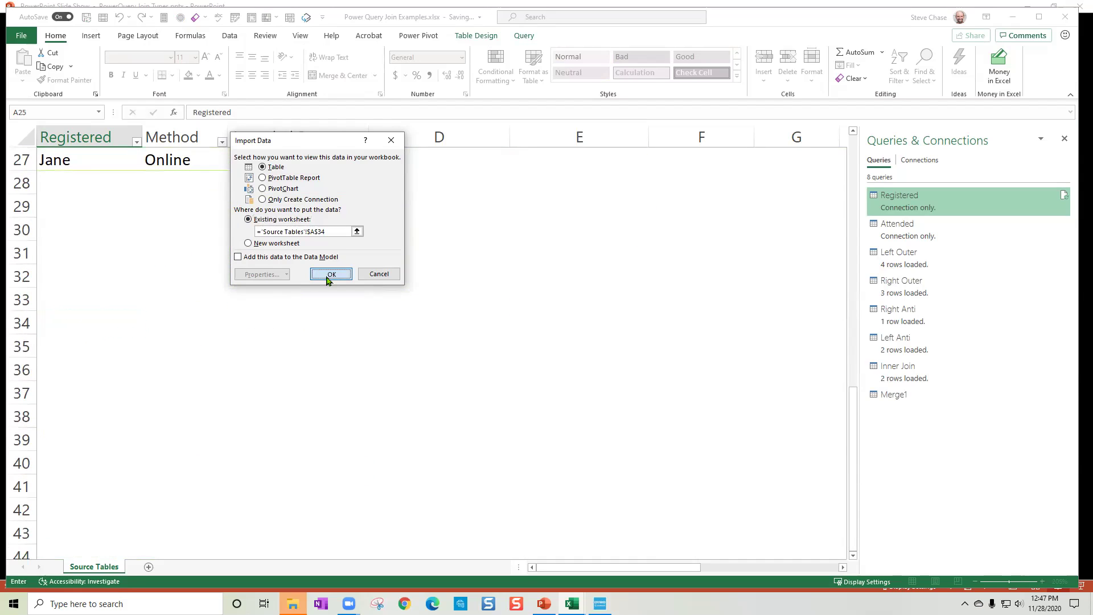
Label the loaded table by entering Full Outer in cell A33
{"action": "left_click", "coordinate": [80, 285]}
{"action": "left_click", "coordinate": [81, 297]}
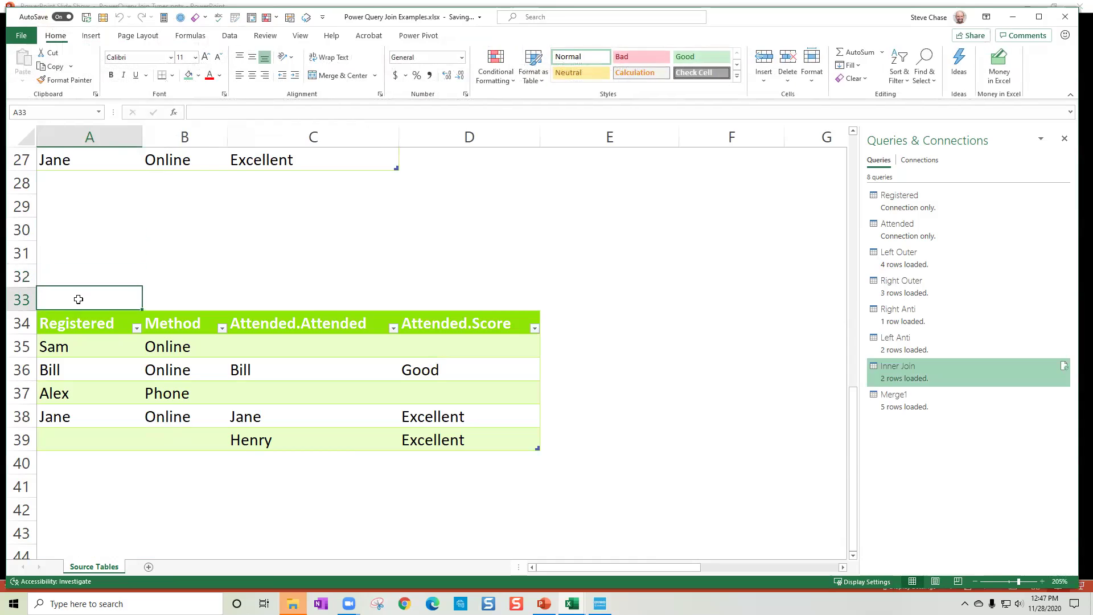
{"action": "type", "text": "Full Outer"}
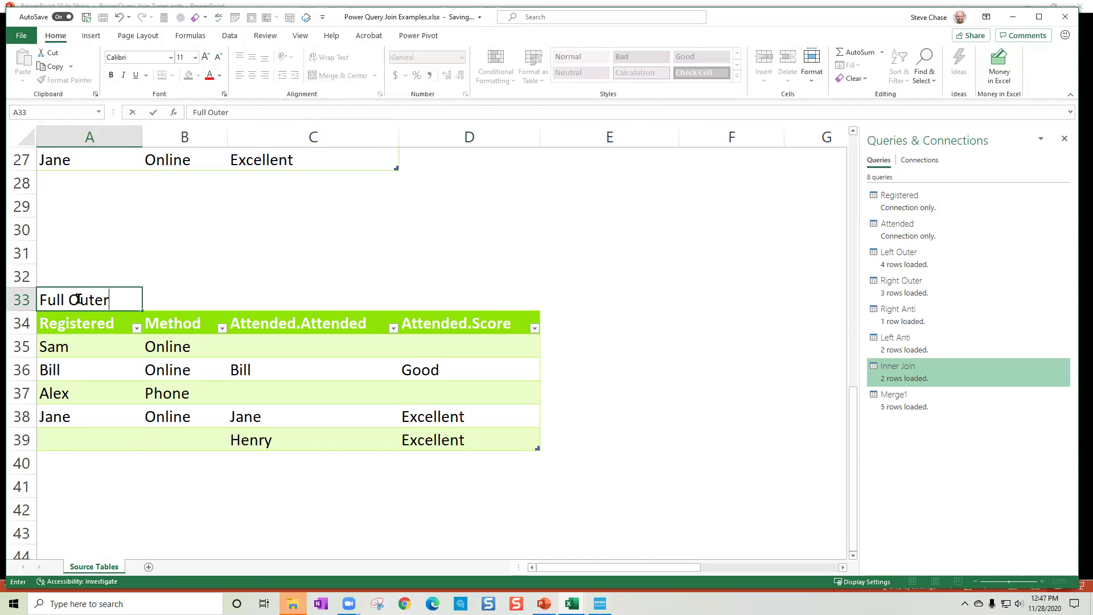
{"action": "key", "text": "Return"}
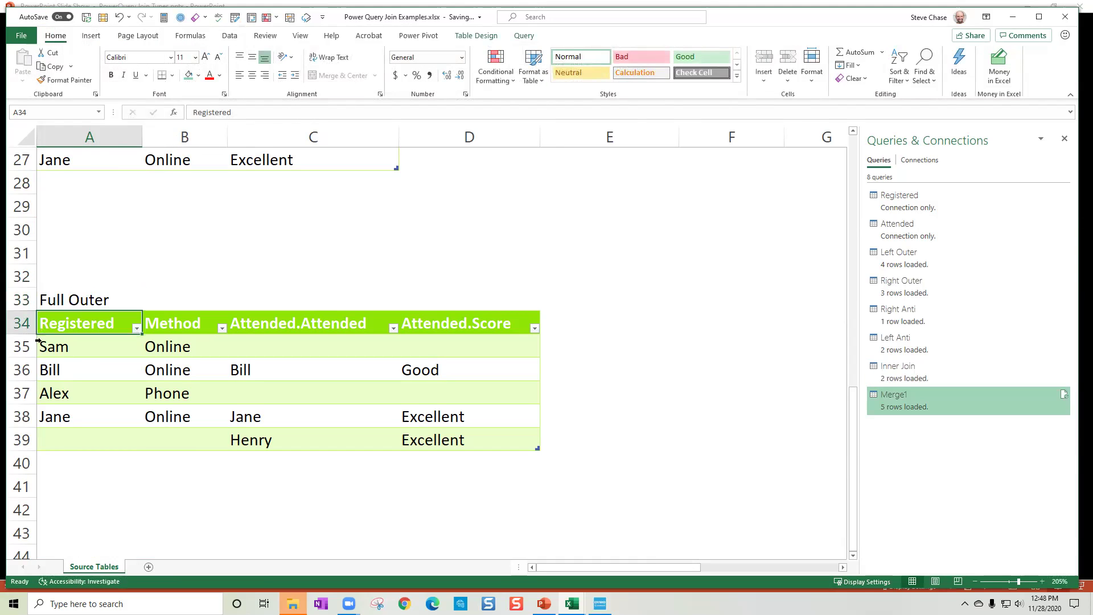
Review the Full Outer rows and source tables, switch to the PowerPoint join kinds slide, and return to the Excel workbook
{"action": "left_click_drag", "start_coordinate": [79, 342], "coordinate": [466, 443]}
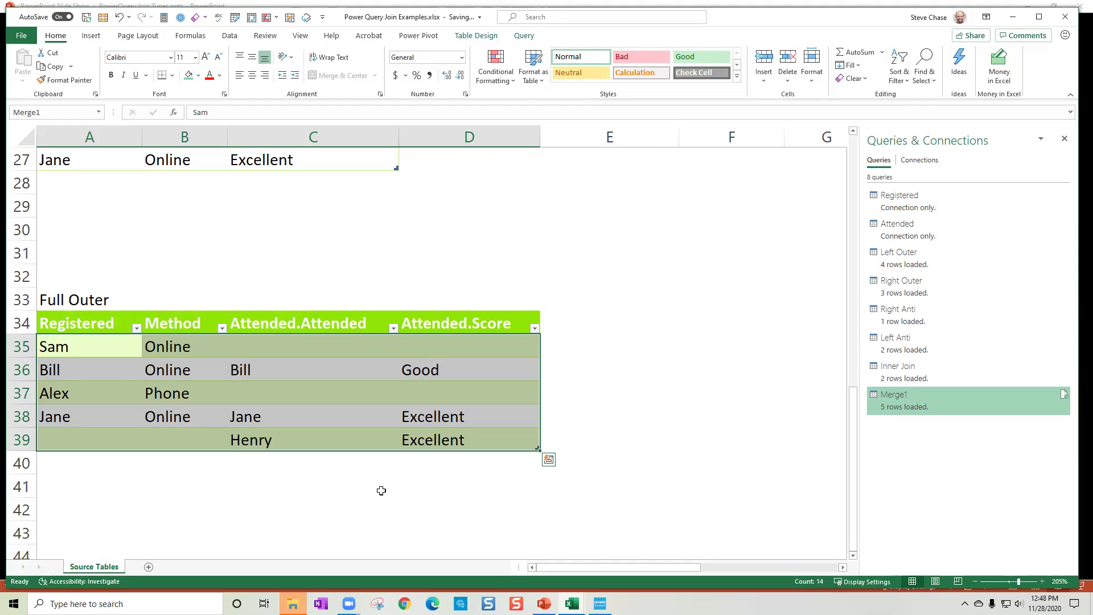
{"action": "scroll", "coordinate": [381, 491], "scroll_direction": "up", "scroll_amount": 9}
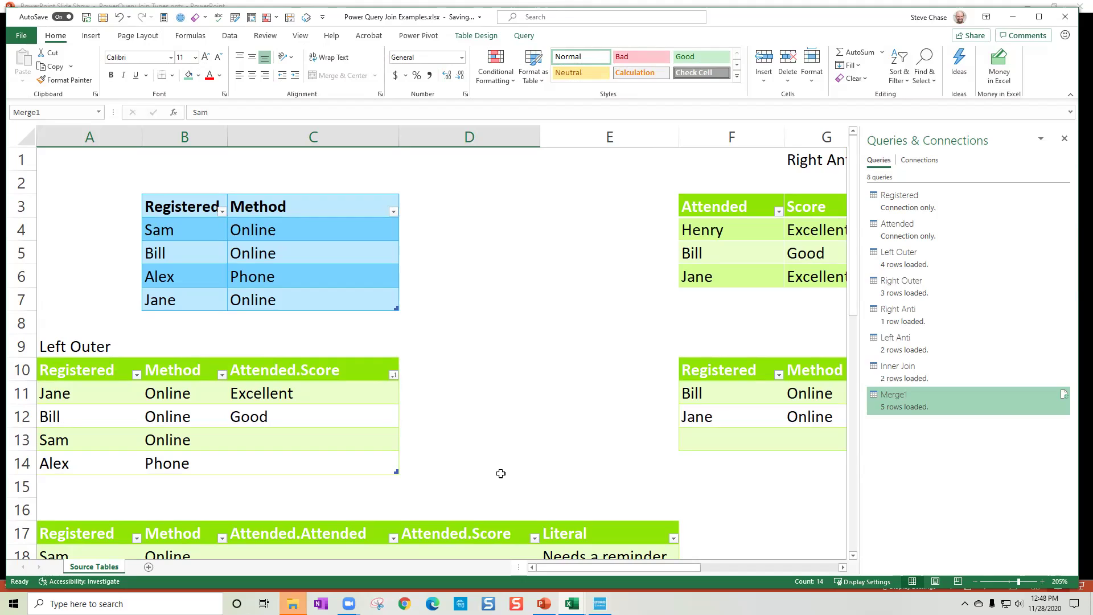
{"action": "left_click", "coordinate": [544, 604]}
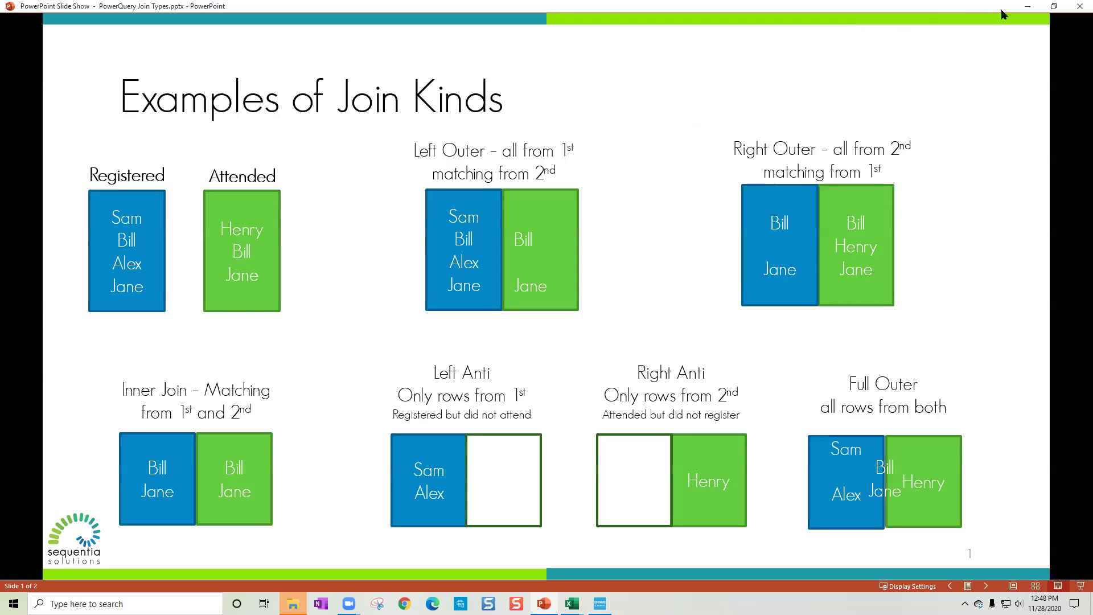
{"action": "left_click", "coordinate": [1027, 7]}
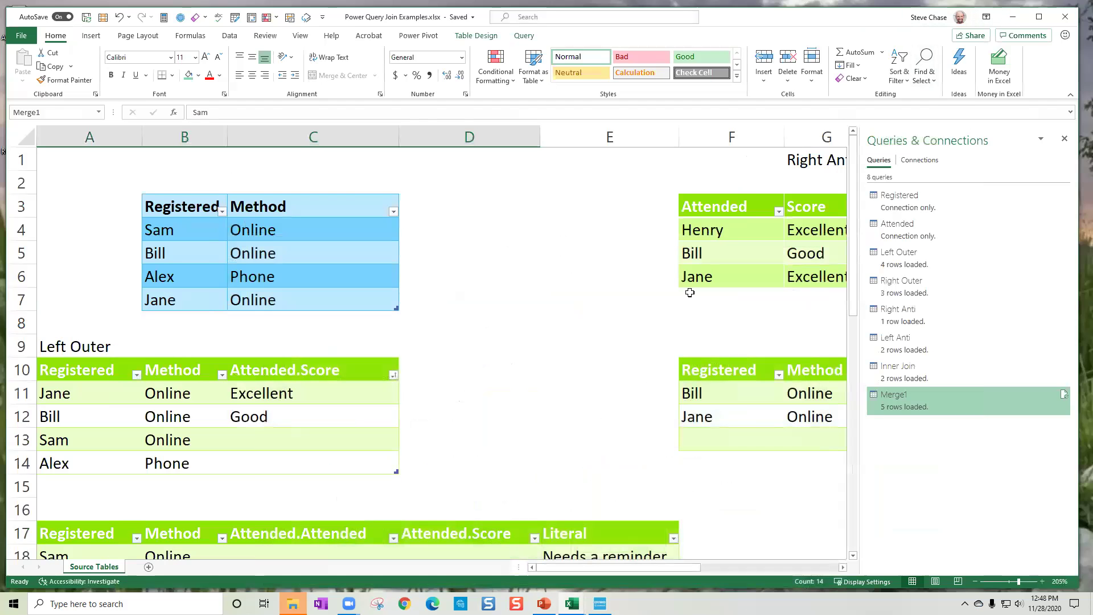
Examine the Attended-prefixed column headings in the Left Outer and Left Anti tables
{"action": "left_click", "coordinate": [284, 362]}
{"action": "left_click", "coordinate": [281, 368]}
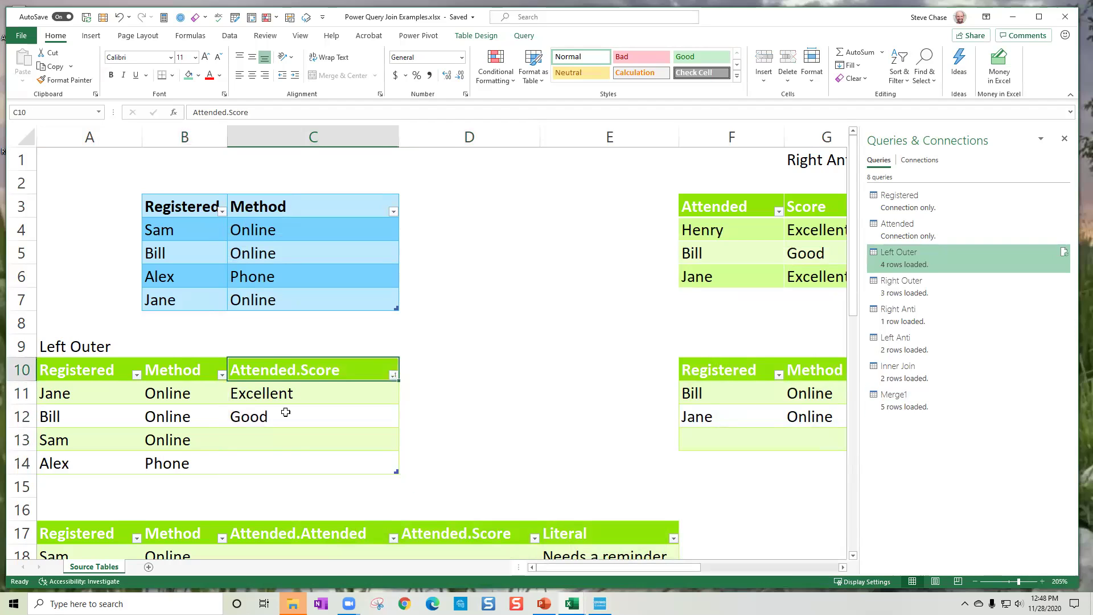
{"action": "left_click", "coordinate": [300, 529]}
{"action": "left_click", "coordinate": [445, 532]}
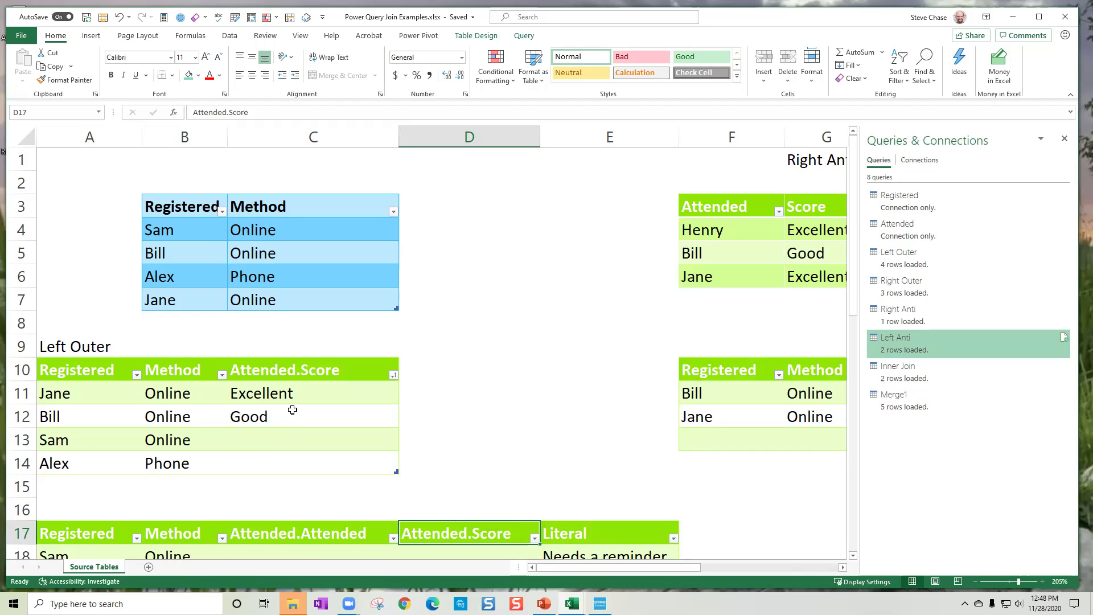
Open the Right Outer query and clear the default column name prefix in its Expanded Attended step
{"action": "left_click", "coordinate": [899, 291]}
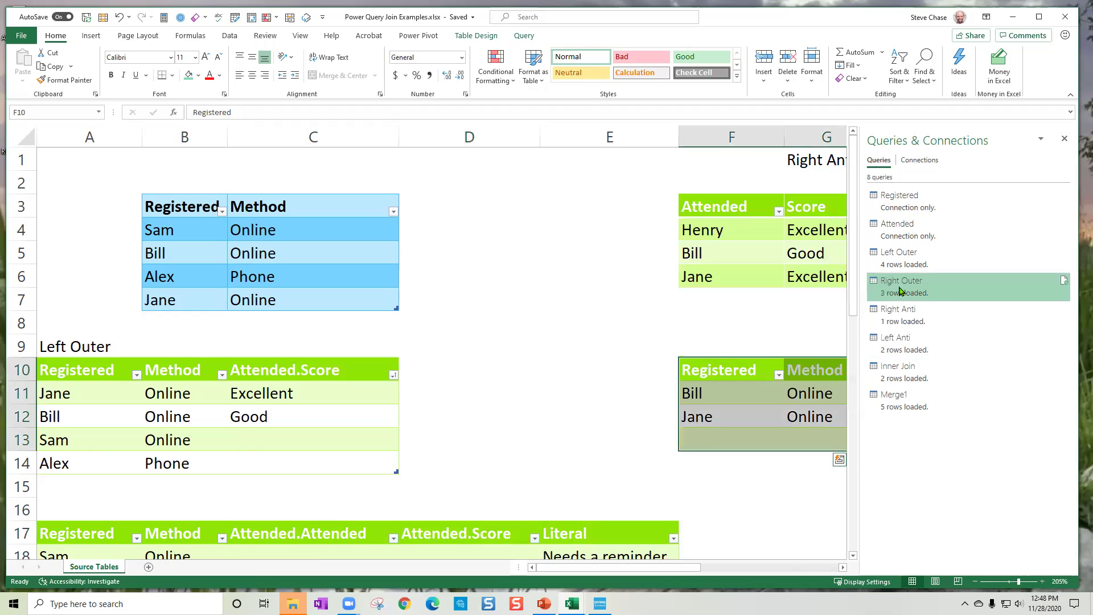
{"action": "double_click", "coordinate": [900, 291]}
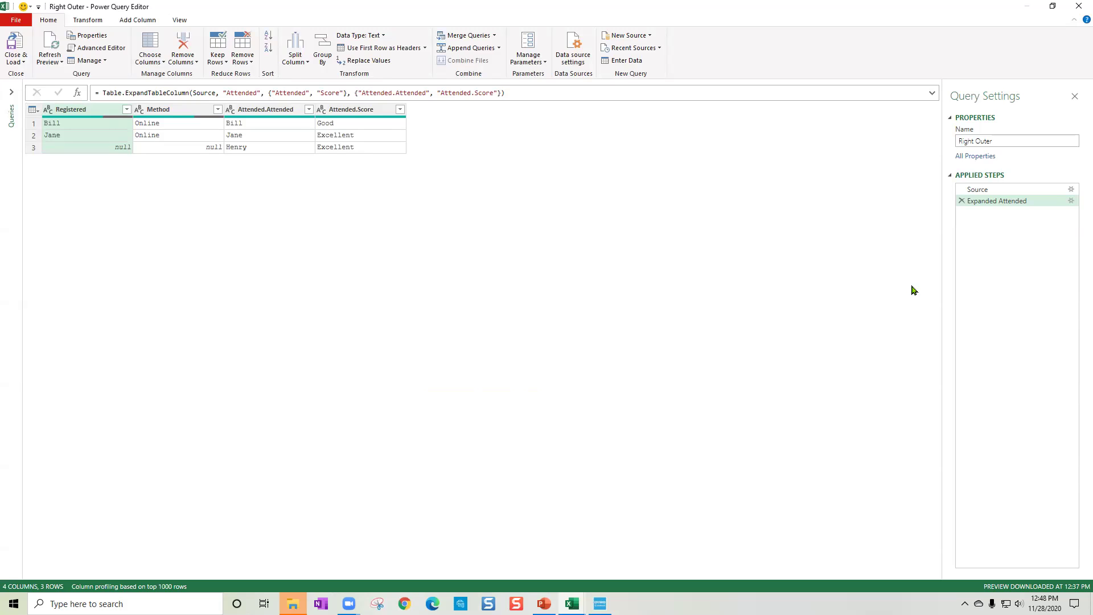
{"action": "left_click", "coordinate": [1071, 201]}
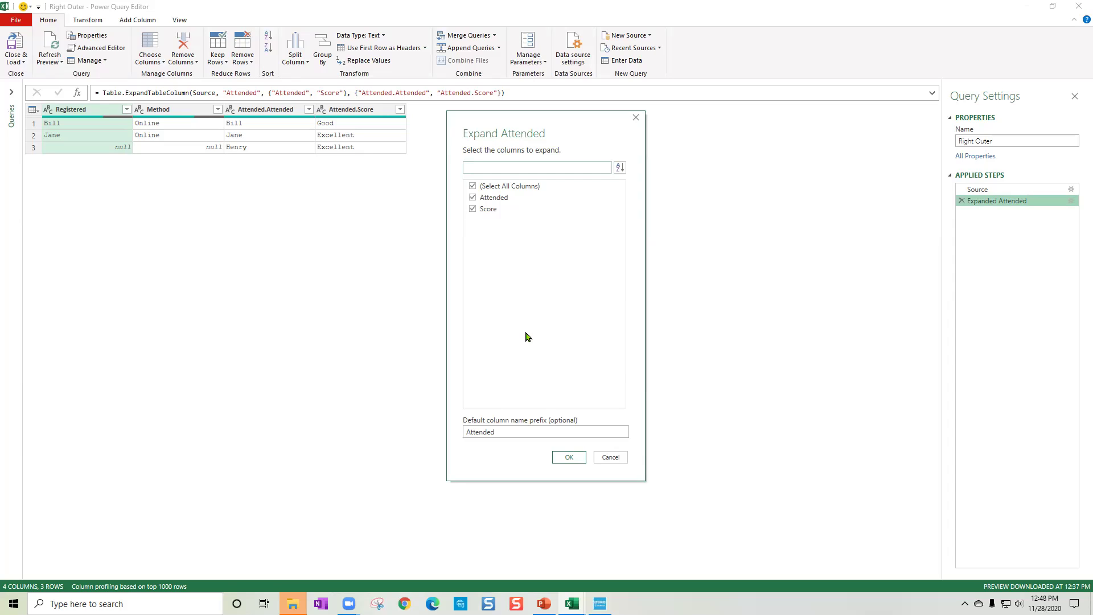
{"action": "left_click_drag", "start_coordinate": [513, 432], "coordinate": [454, 436]}
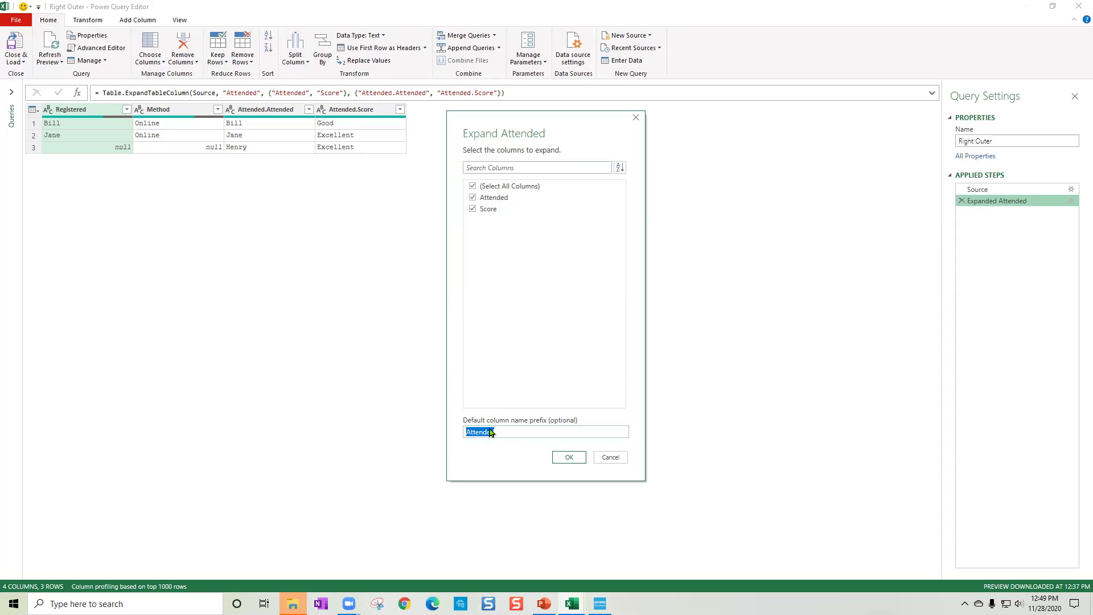
{"action": "left_click_drag", "start_coordinate": [535, 438], "coordinate": [454, 432]}
{"action": "key", "text": "BackSpace"}
{"action": "left_click", "coordinate": [562, 456]}
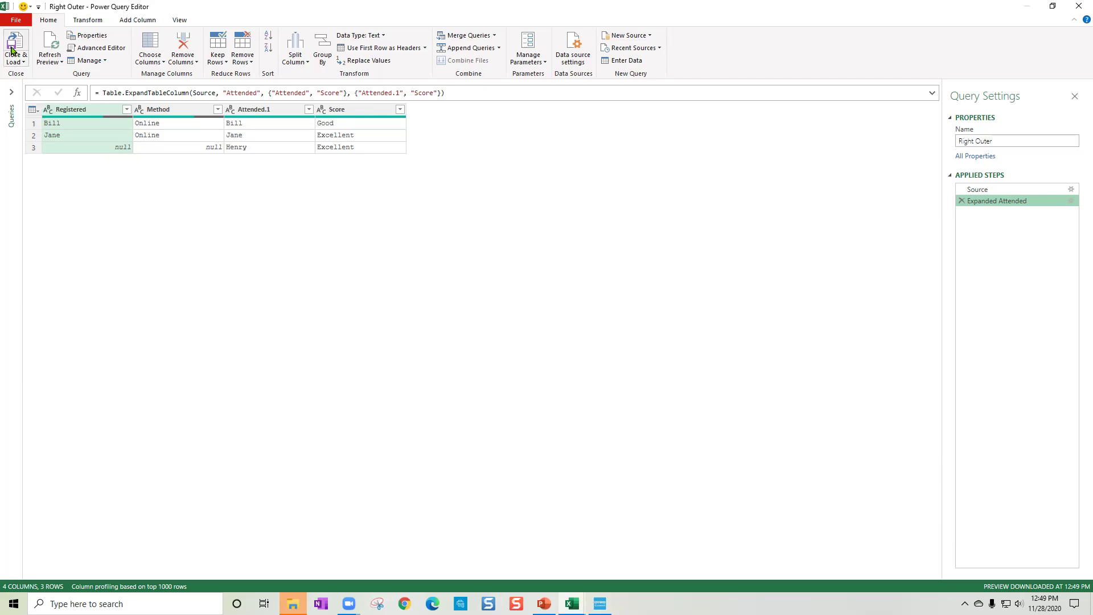
Close the editor and load the edited Right Outer query back into the worksheet
{"action": "left_click", "coordinate": [16, 62]}
{"action": "left_click", "coordinate": [31, 77]}
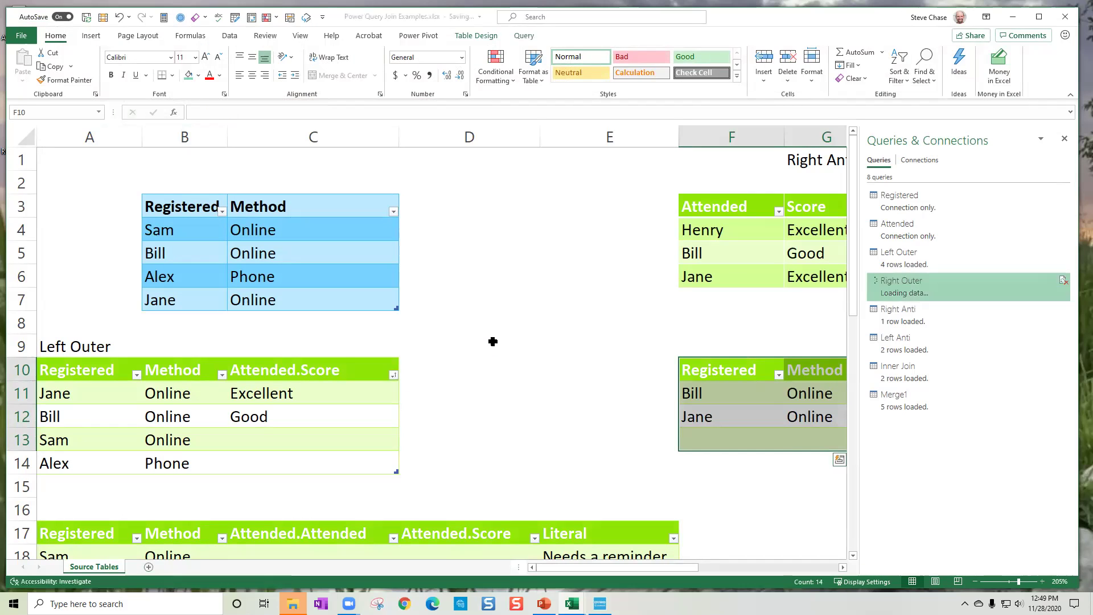
{"action": "left_click", "coordinate": [493, 342]}
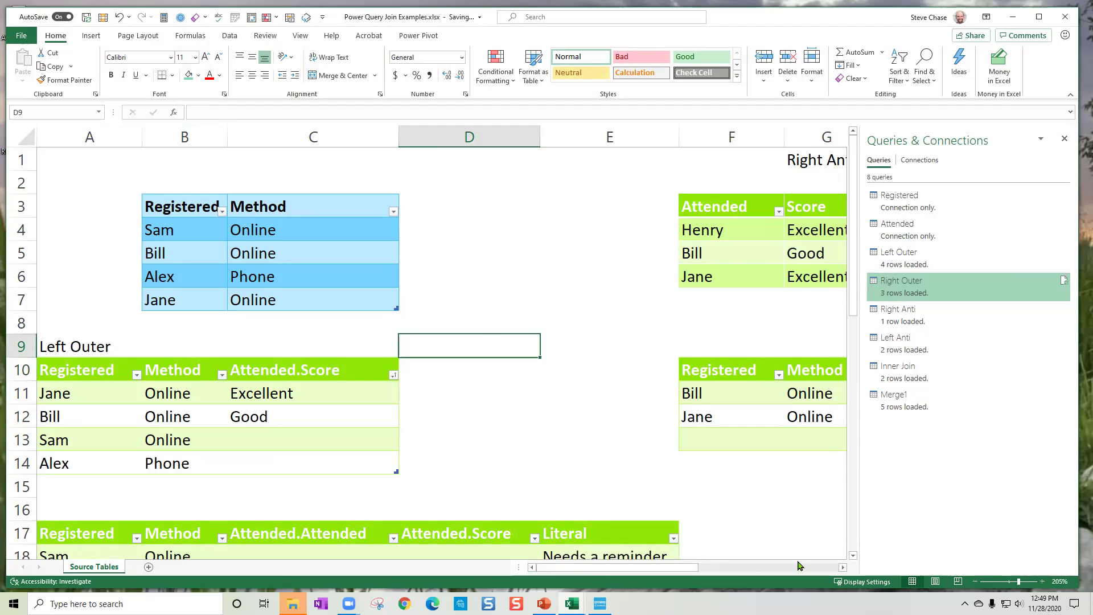
Add a row to the Registered table with a new registrant's first name and the method Online
{"action": "left_click", "coordinate": [180, 325]}
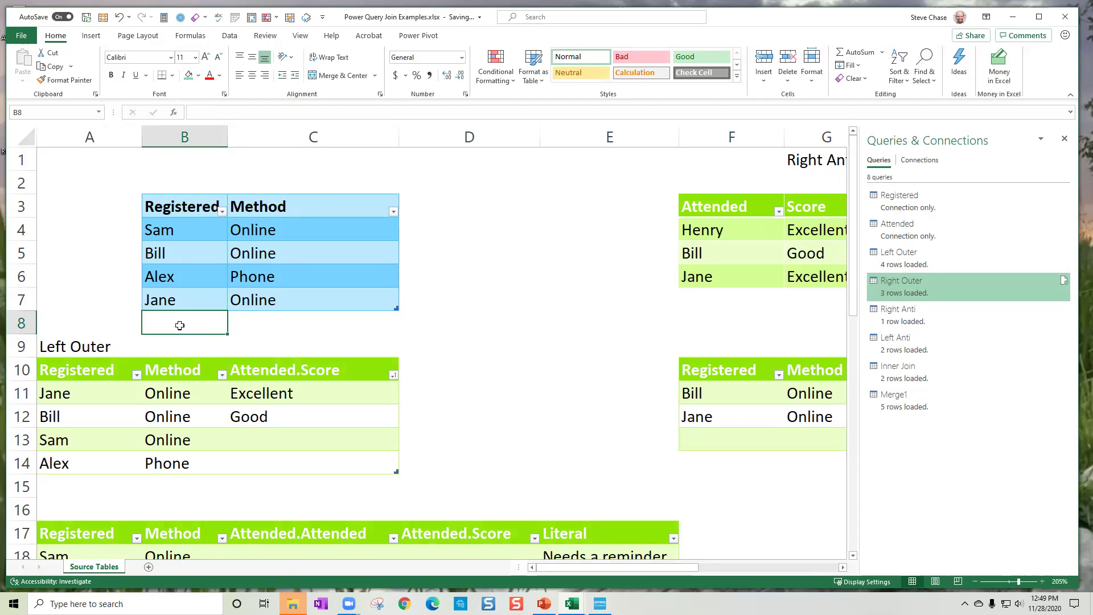
{"action": "type", "text": "Steve"}
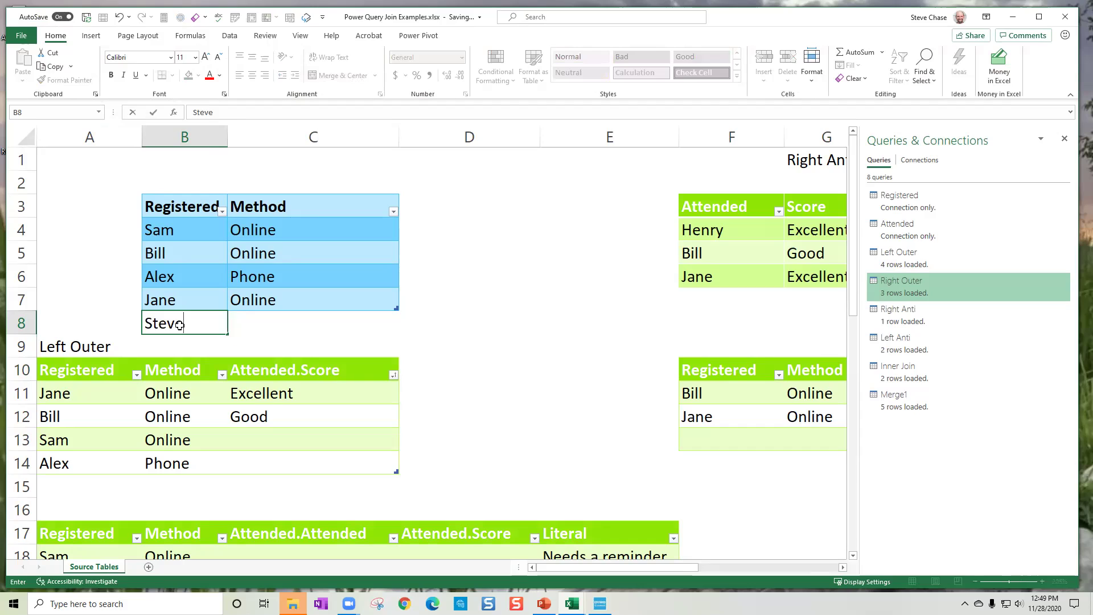
{"action": "key", "text": "Tab"}
{"action": "type", "text": "ON"}
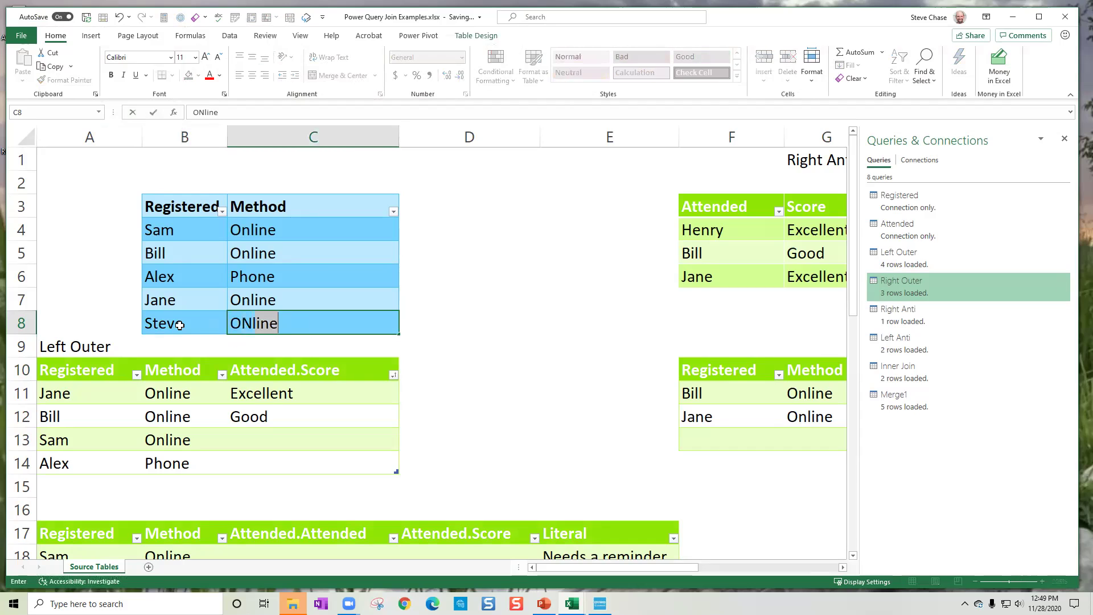
{"action": "key", "text": "Return"}
{"action": "left_click_drag", "start_coordinate": [186, 236], "coordinate": [337, 328]}
{"action": "left_click", "coordinate": [337, 327]}
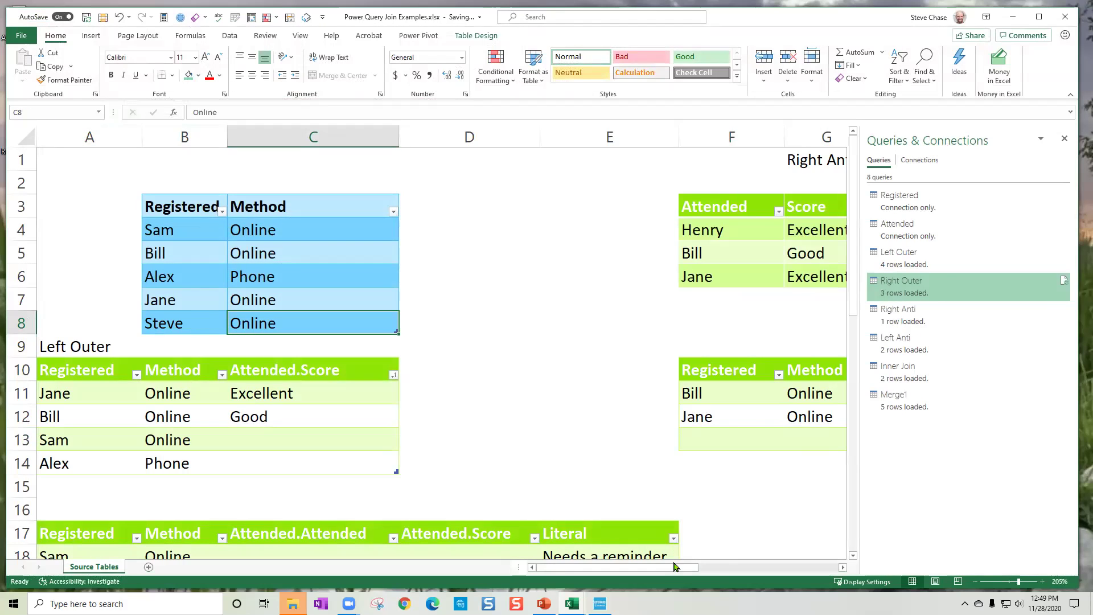
Add a row to the Attended table with the same person's first name and the score Excellent
{"action": "left_click_drag", "start_coordinate": [669, 568], "coordinate": [722, 568]}
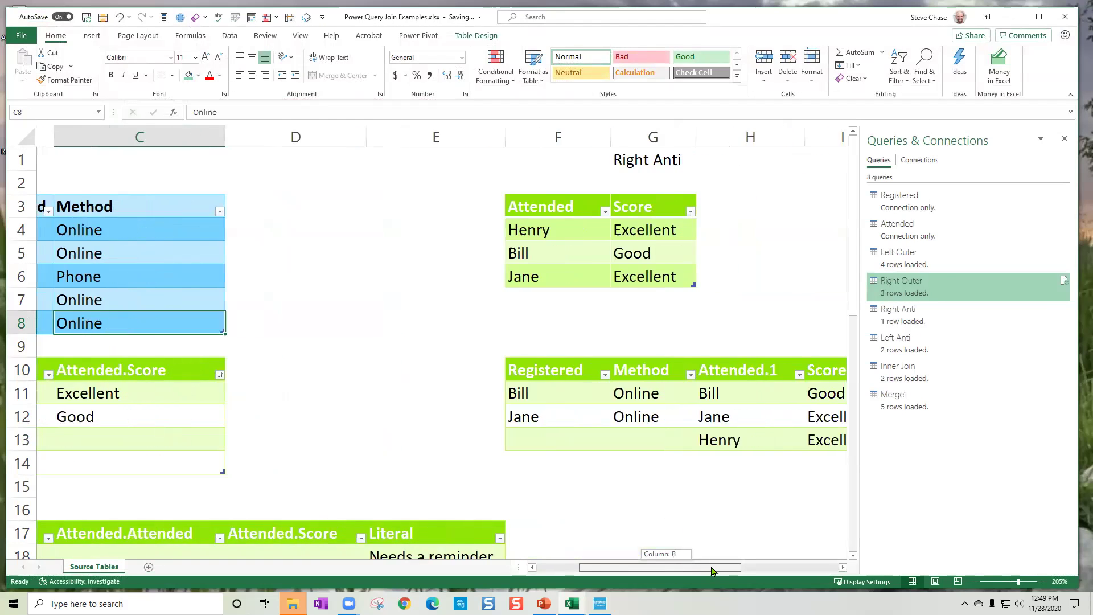
{"action": "left_click", "coordinate": [536, 294]}
{"action": "type", "text": "Steve"}
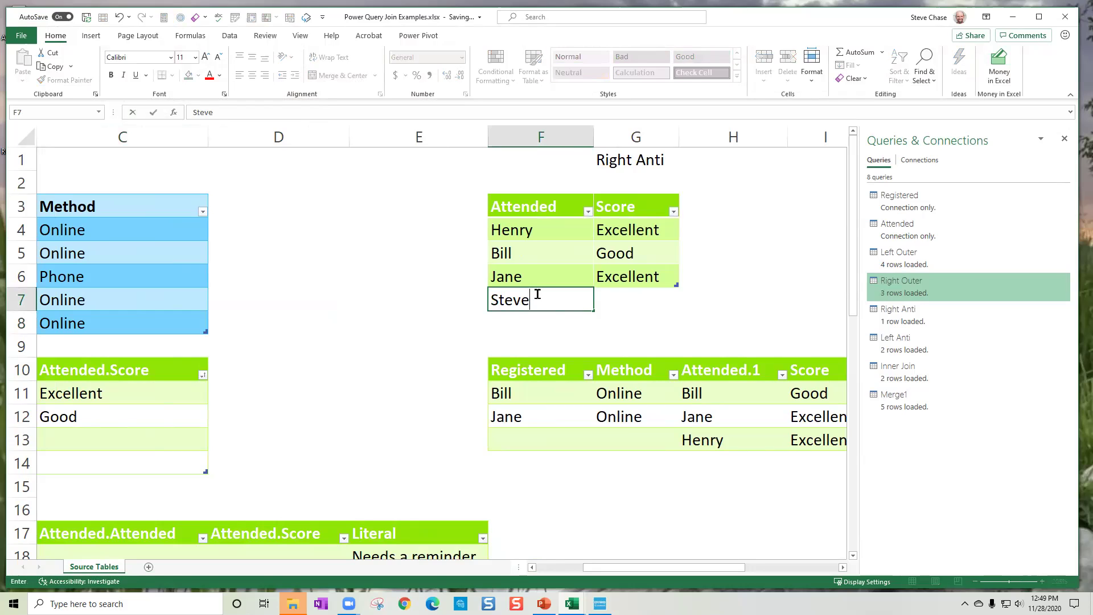
{"action": "key", "text": "Tab"}
{"action": "type", "text": "E"}
{"action": "key", "text": "Return"}
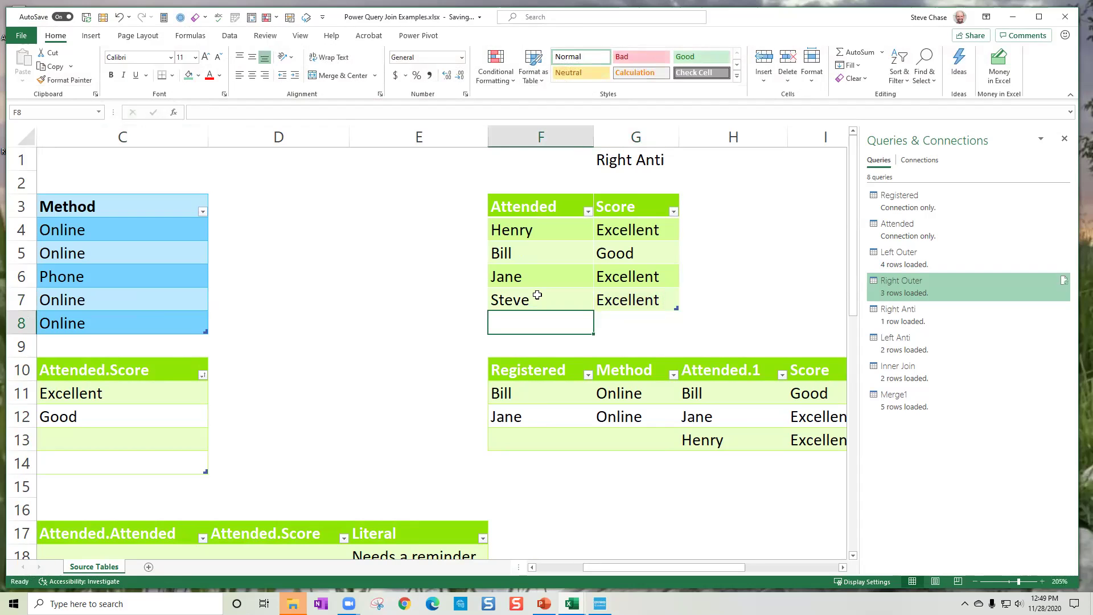
Review the source tables and the join result tables across the whole worksheet, including Left Outer, Inner Join and Full Outer
{"action": "left_click", "coordinate": [316, 253]}
{"action": "scroll", "coordinate": [316, 253], "scroll_direction": "down", "scroll_amount": 6, "text": "ctrl"}
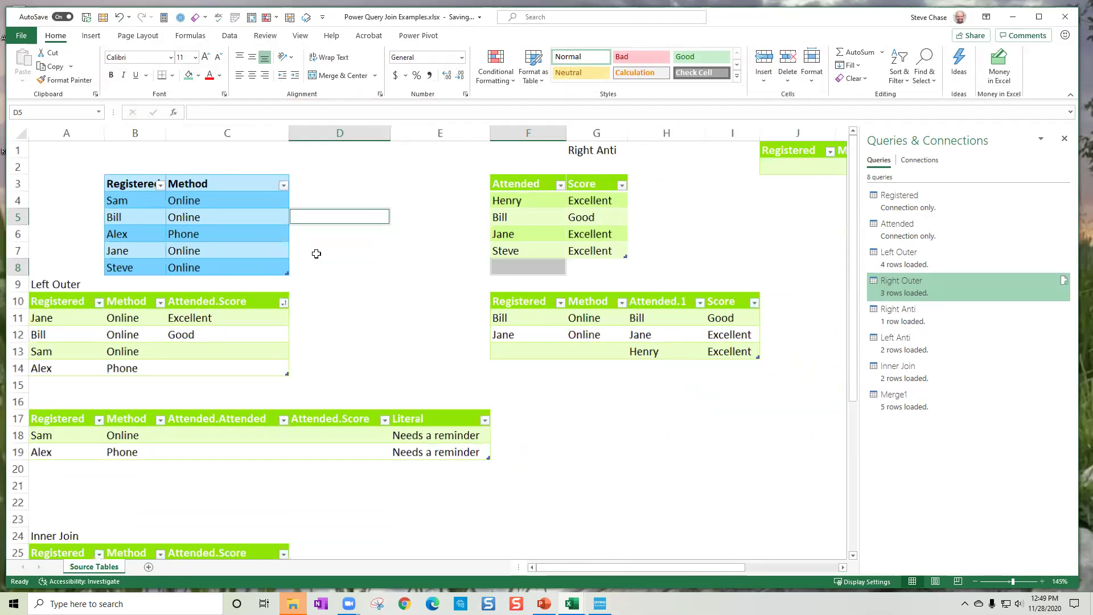
{"action": "scroll", "coordinate": [317, 253], "scroll_direction": "down", "scroll_amount": 1, "text": "ctrl"}
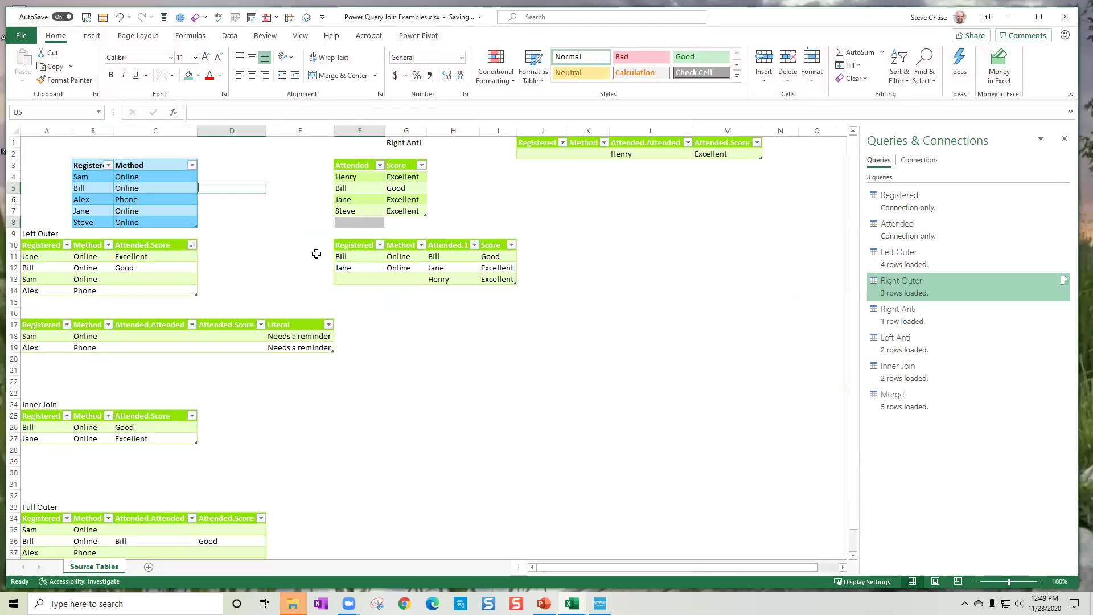
{"action": "left_click", "coordinate": [300, 249]}
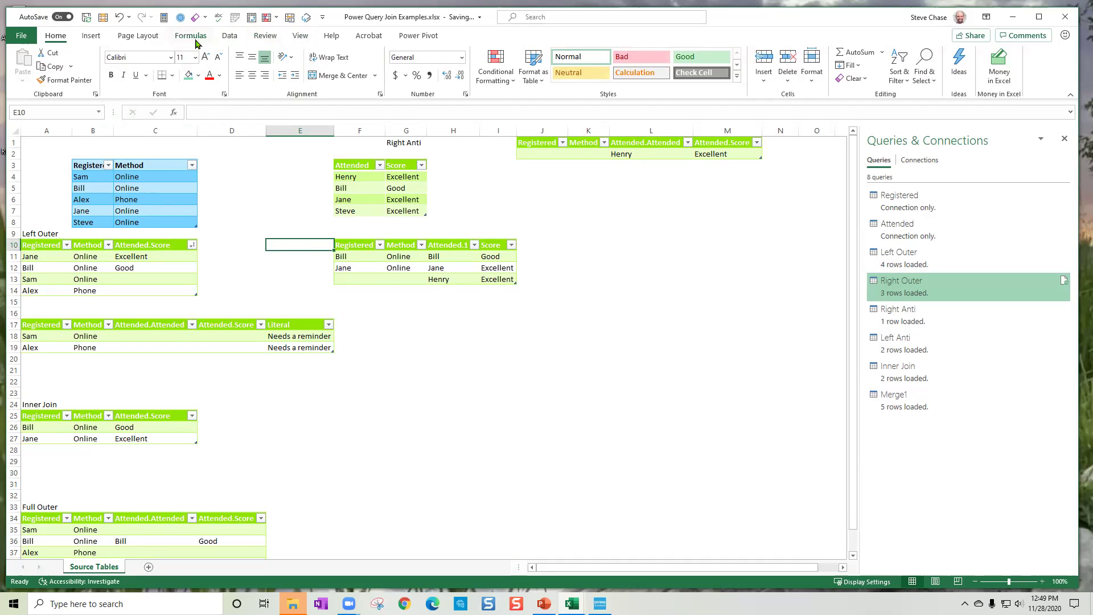
{"action": "left_click", "coordinate": [230, 36]}
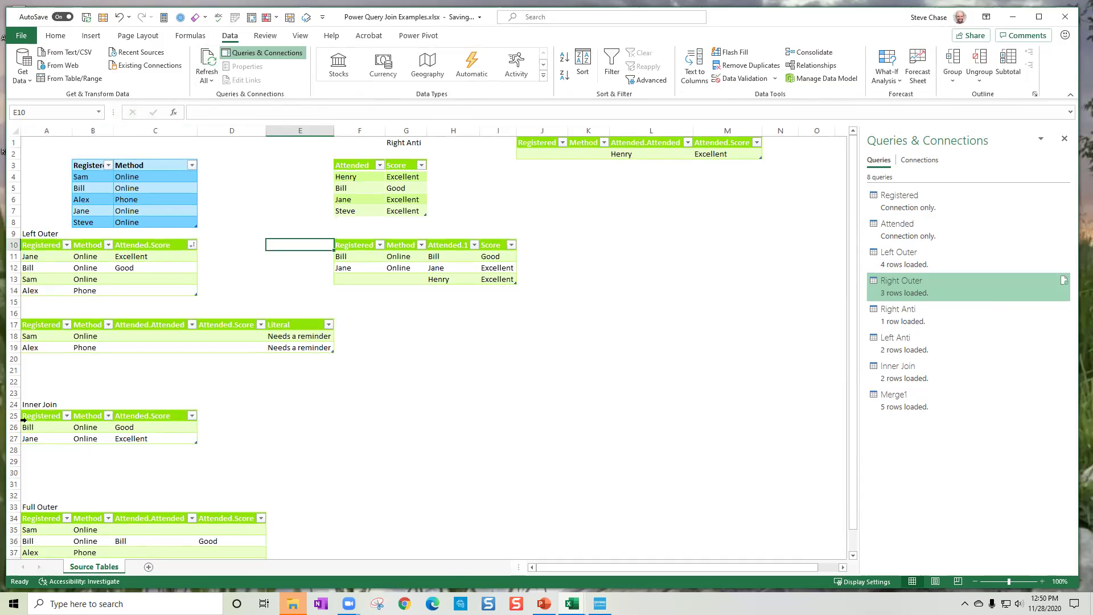
{"action": "left_click_drag", "start_coordinate": [37, 409], "coordinate": [117, 440]}
{"action": "left_click_drag", "start_coordinate": [45, 248], "coordinate": [136, 287]}
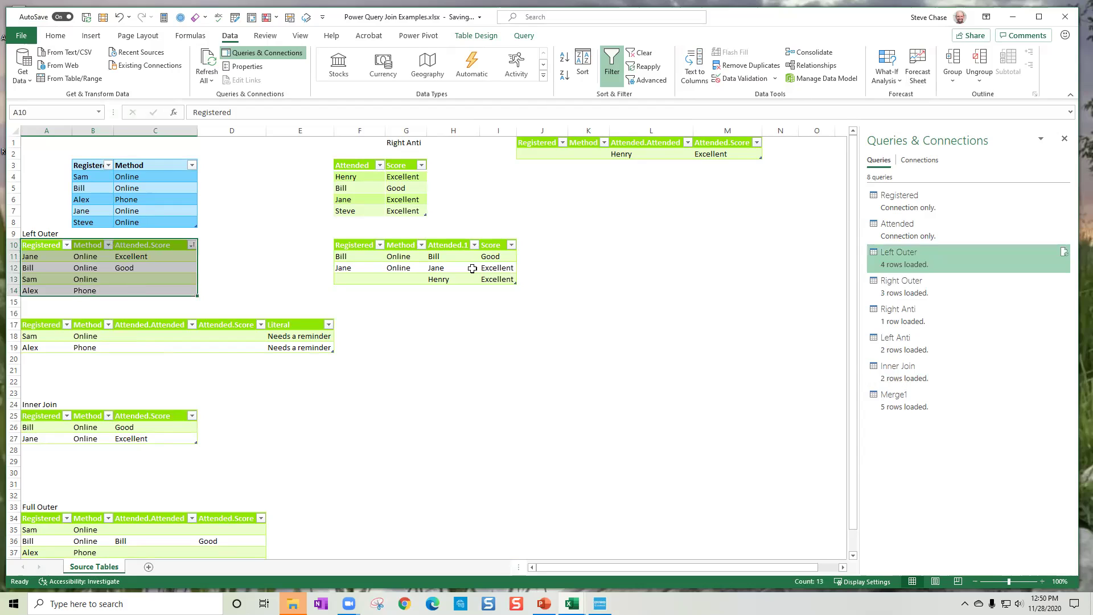
{"action": "scroll", "coordinate": [495, 406], "scroll_direction": "down", "scroll_amount": 6}
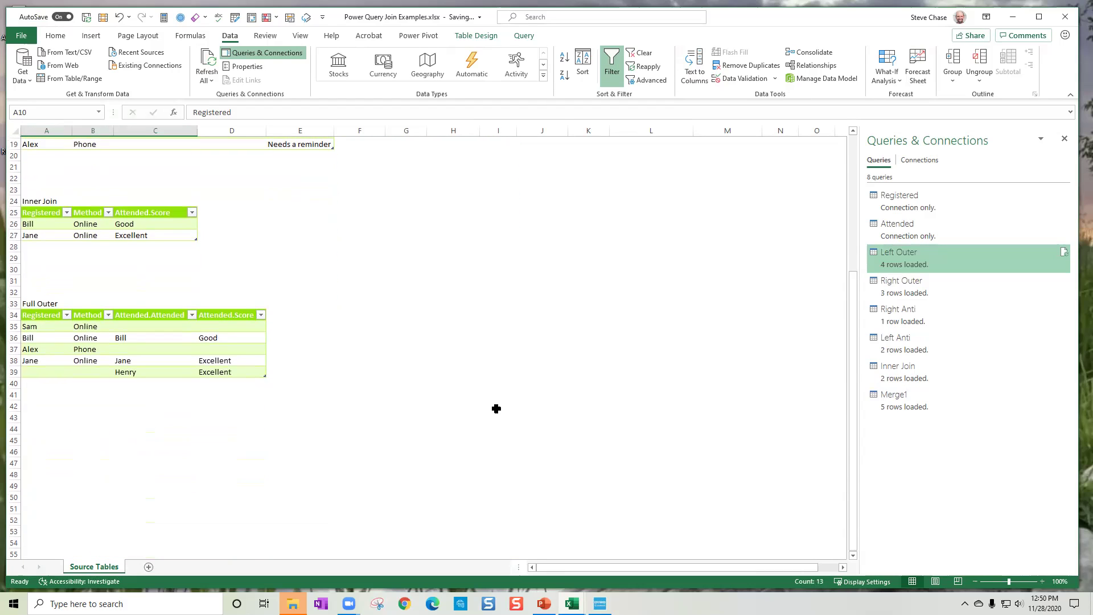
{"action": "scroll", "coordinate": [496, 408], "scroll_direction": "up", "scroll_amount": 6}
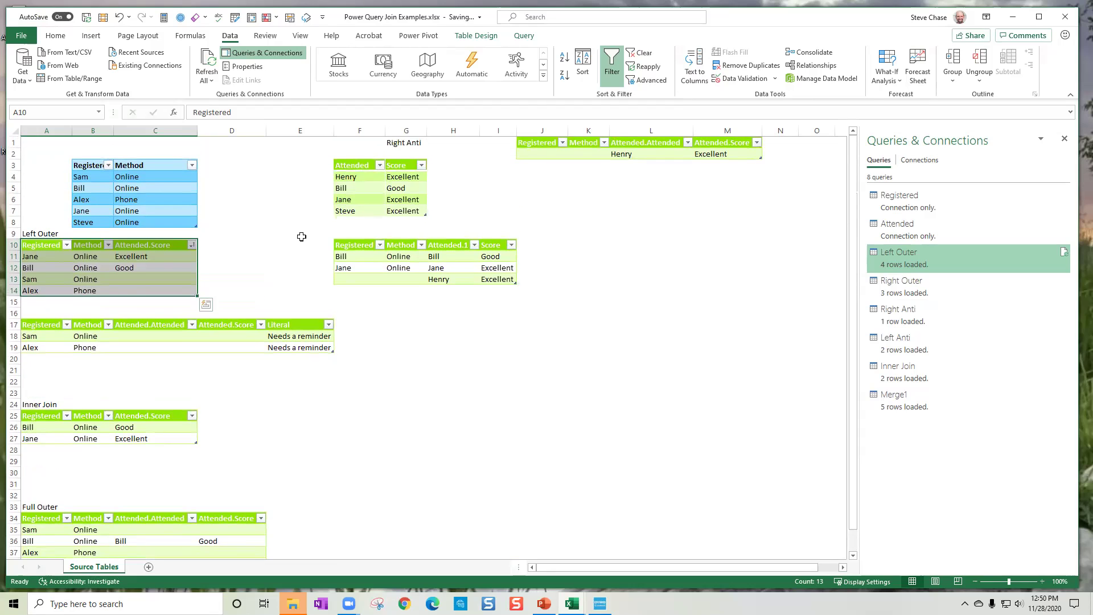
{"action": "left_click", "coordinate": [300, 234]}
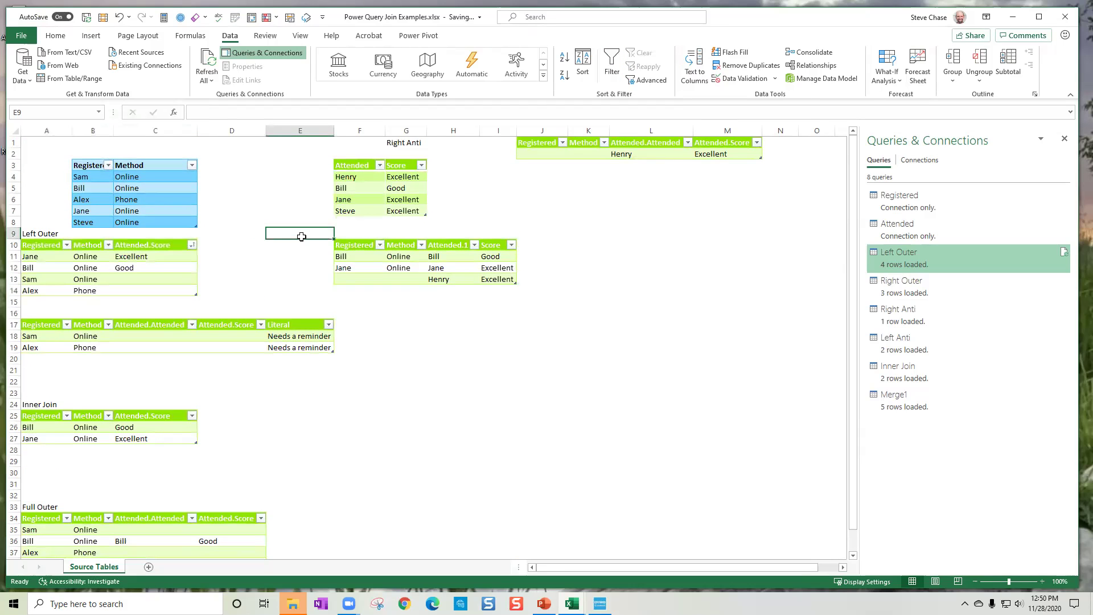
Try to refresh all queries with the new source rows and dismiss the warnings about moving table cells
{"action": "left_click", "coordinate": [213, 58]}
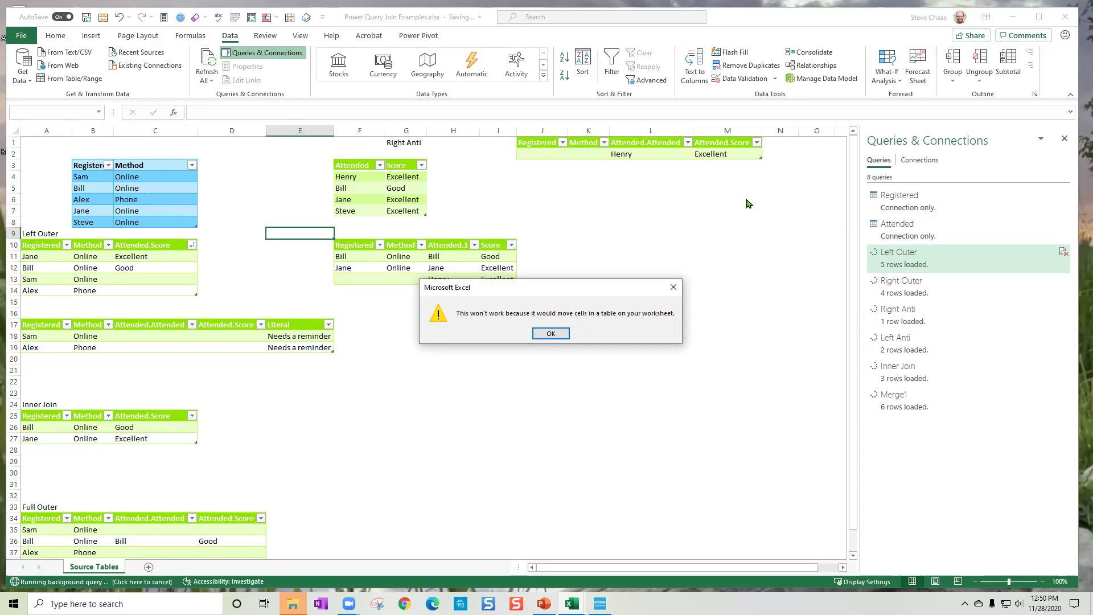
{"action": "left_click", "coordinate": [564, 336]}
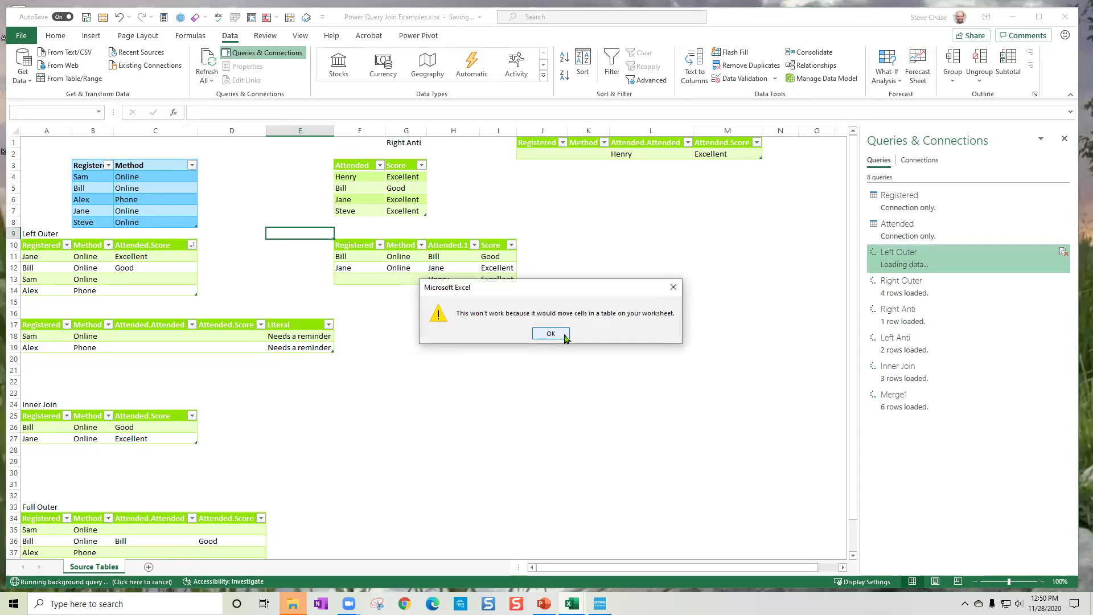
{"action": "left_click", "coordinate": [563, 335]}
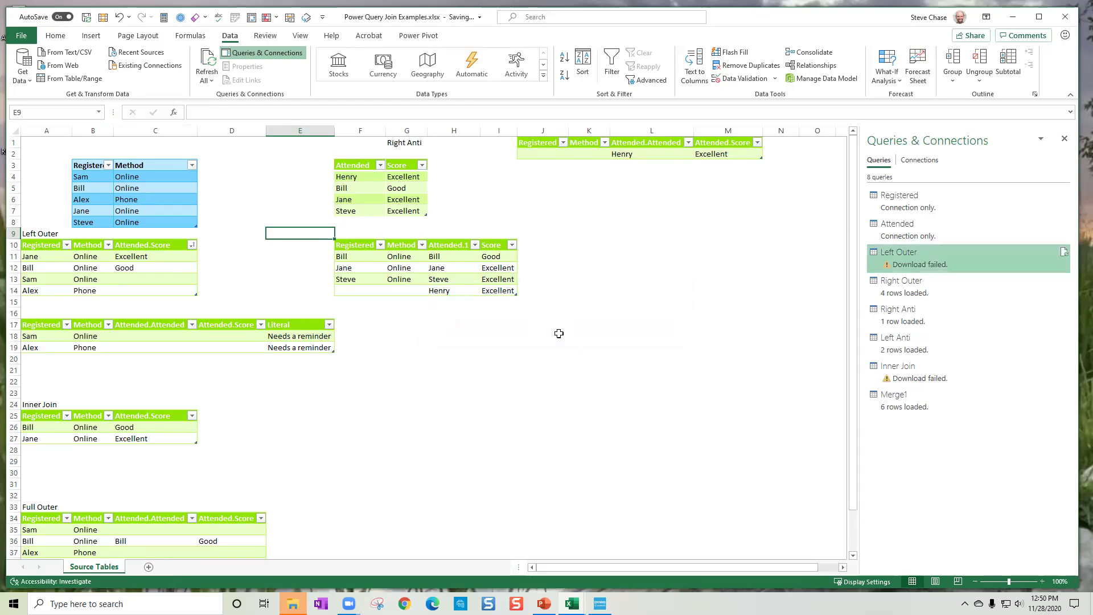
Move the Left Outer result table to start at K18 and the Inner Join result table to start at K31
{"action": "left_click", "coordinate": [936, 257]}
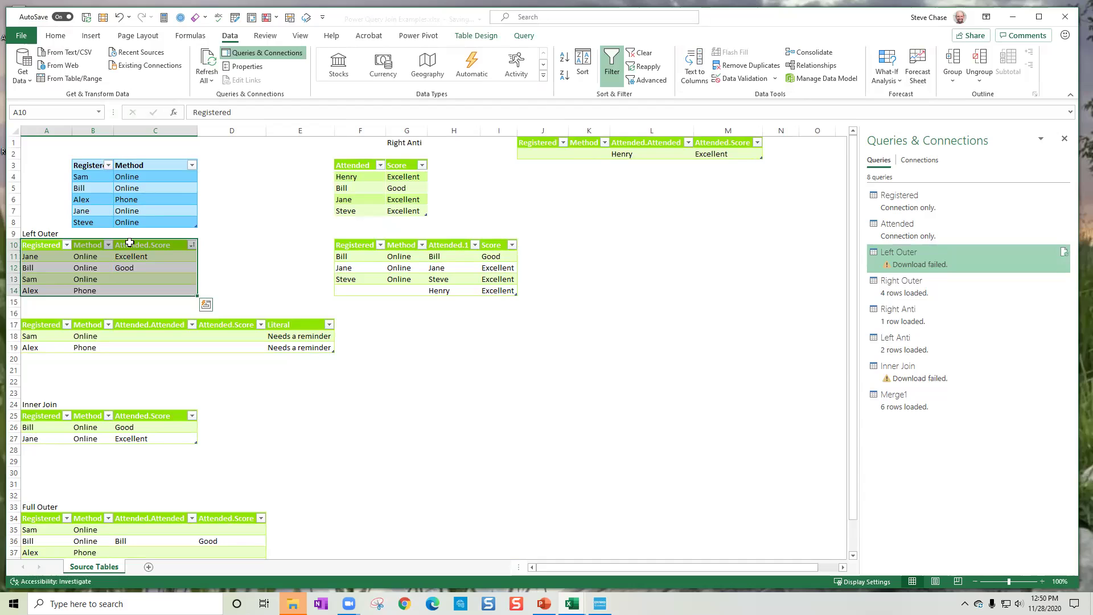
{"action": "left_click_drag", "start_coordinate": [123, 241], "coordinate": [721, 343]}
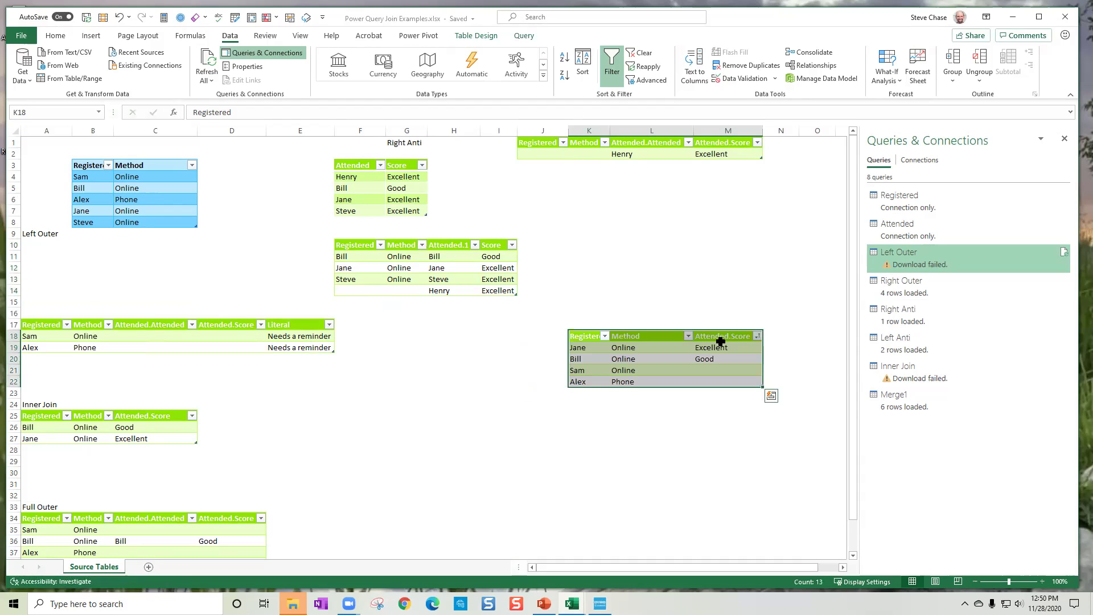
{"action": "left_click", "coordinate": [917, 372]}
{"action": "left_click_drag", "start_coordinate": [48, 406], "coordinate": [582, 496]}
Move the Inner Join label to K29 and the Left Outer label to K16, above their relocated tables
{"action": "left_click", "coordinate": [28, 404]}
{"action": "left_click_drag", "start_coordinate": [35, 410], "coordinate": [597, 462]}
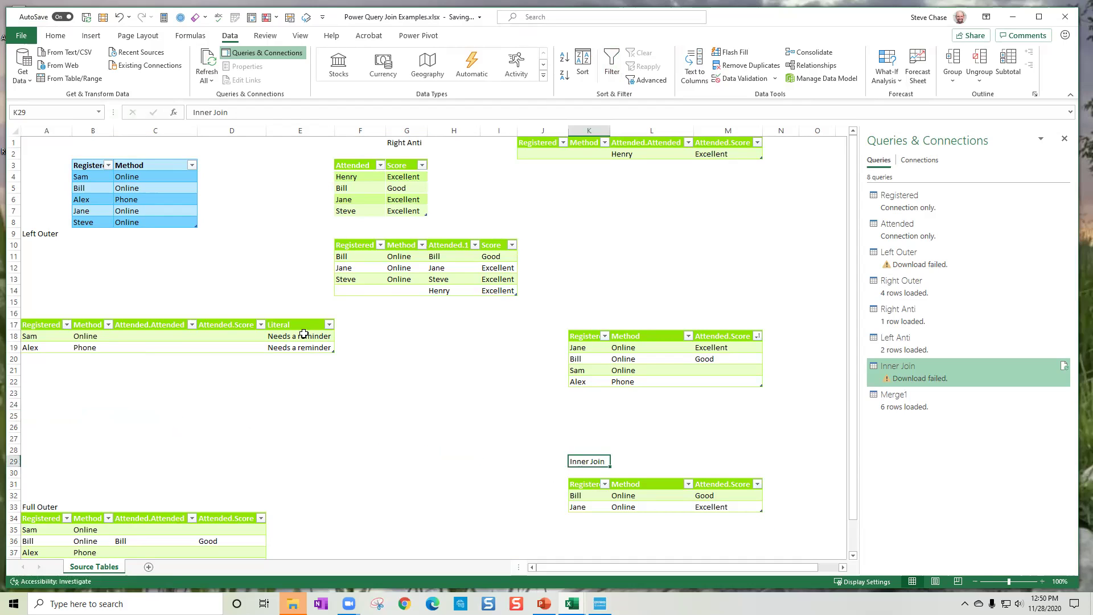
{"action": "left_click", "coordinate": [42, 236]}
{"action": "left_click_drag", "start_coordinate": [41, 235], "coordinate": [592, 318]}
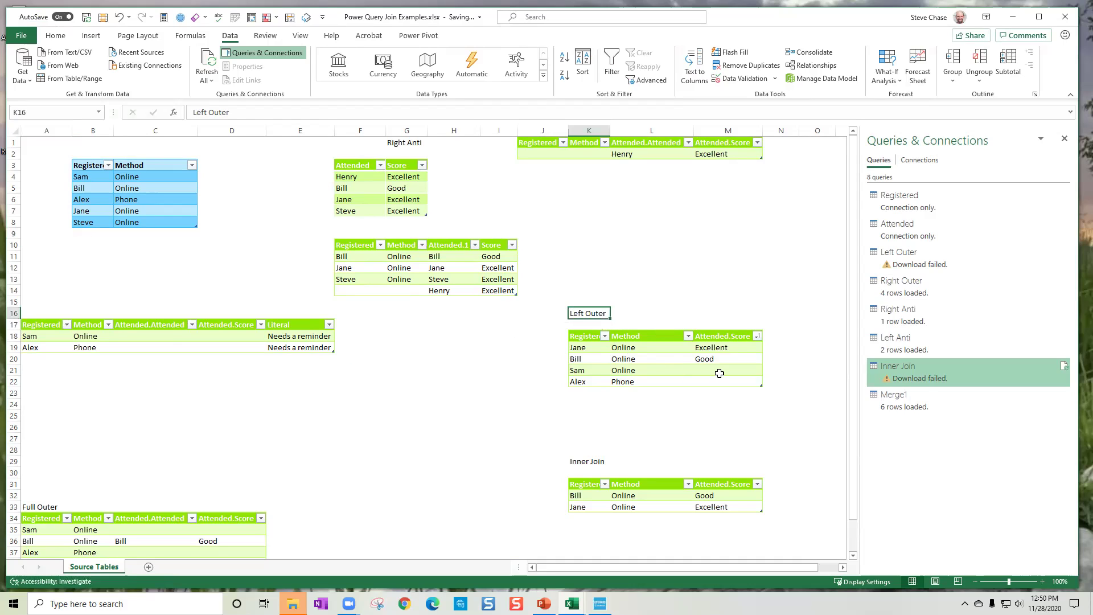
Refresh all queries again and check the updated rows in the join result tables down to Full Outer
{"action": "left_click", "coordinate": [216, 65]}
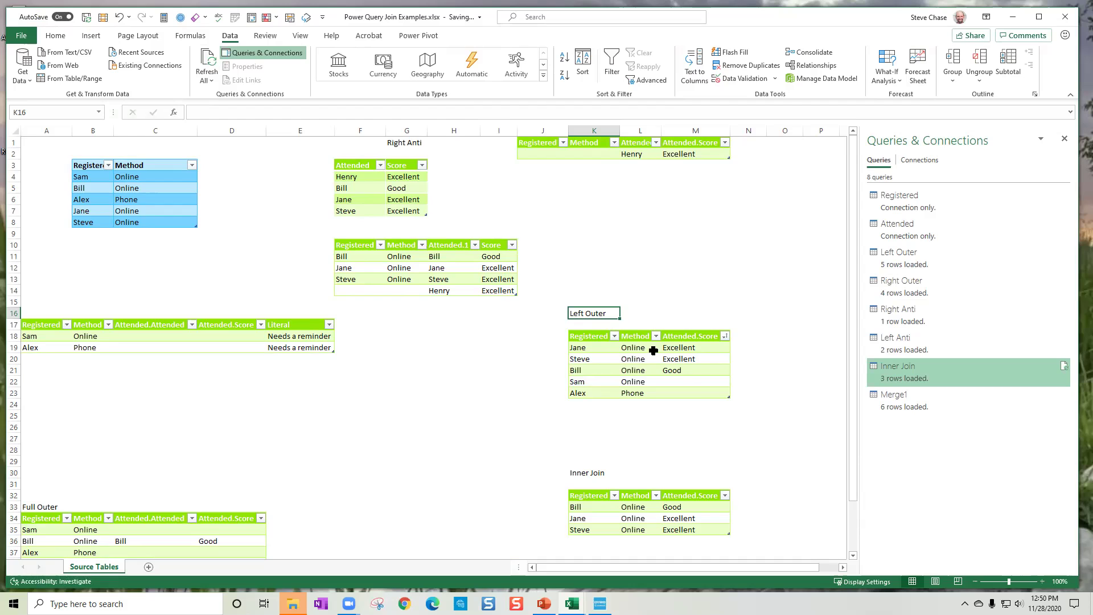
{"action": "scroll", "coordinate": [700, 392], "scroll_direction": "down", "scroll_amount": 6}
{"action": "scroll", "coordinate": [700, 391], "scroll_direction": "up", "scroll_amount": 4}
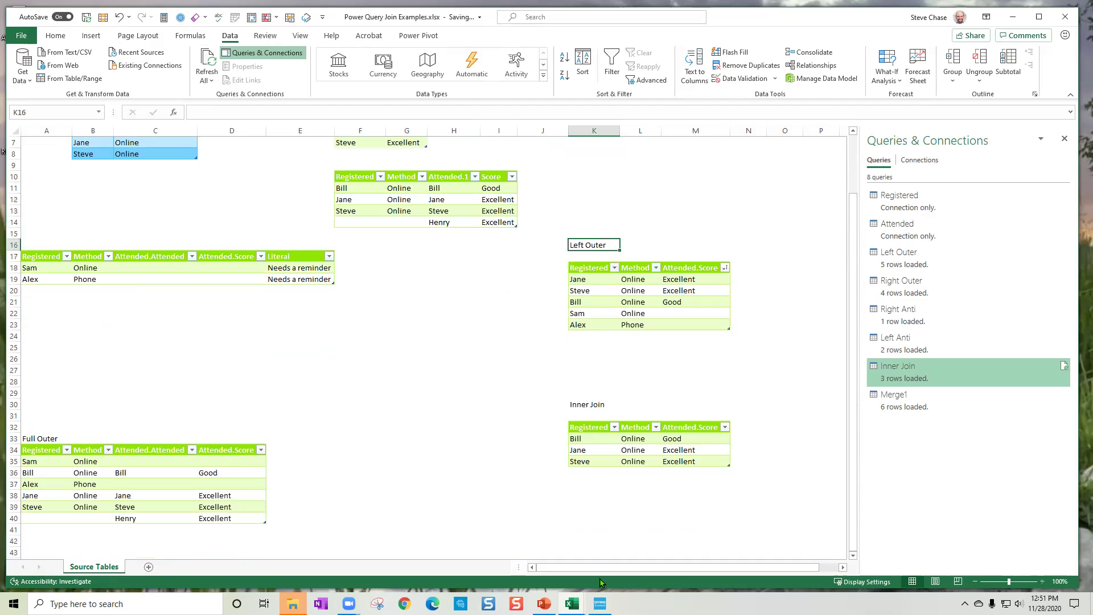
Switch to the PowerPoint slide show with the Examples of Join Kinds slide
{"action": "left_click", "coordinate": [544, 604]}
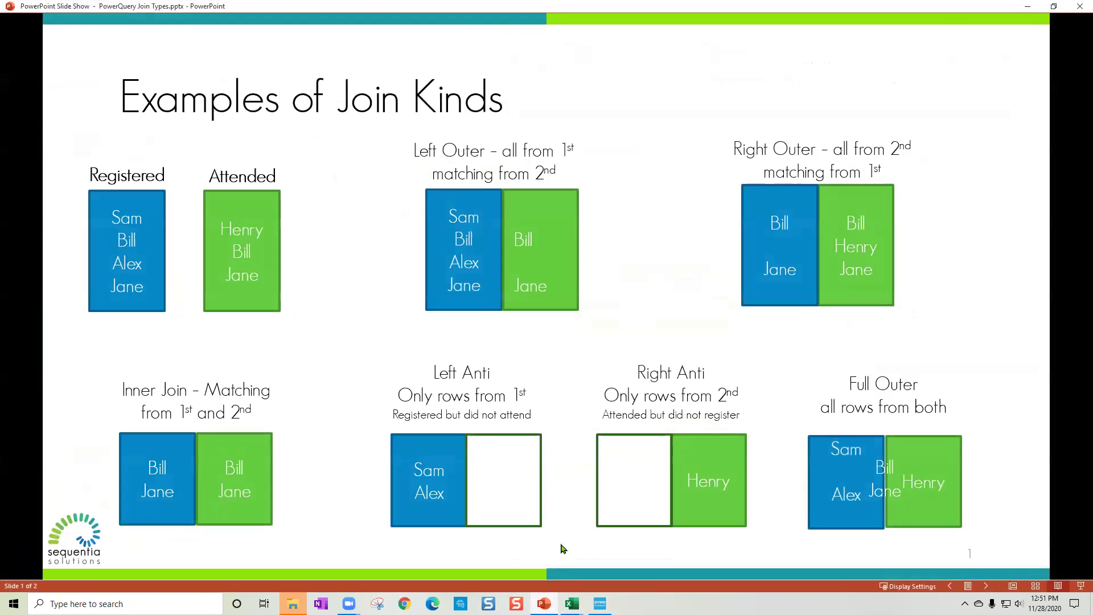